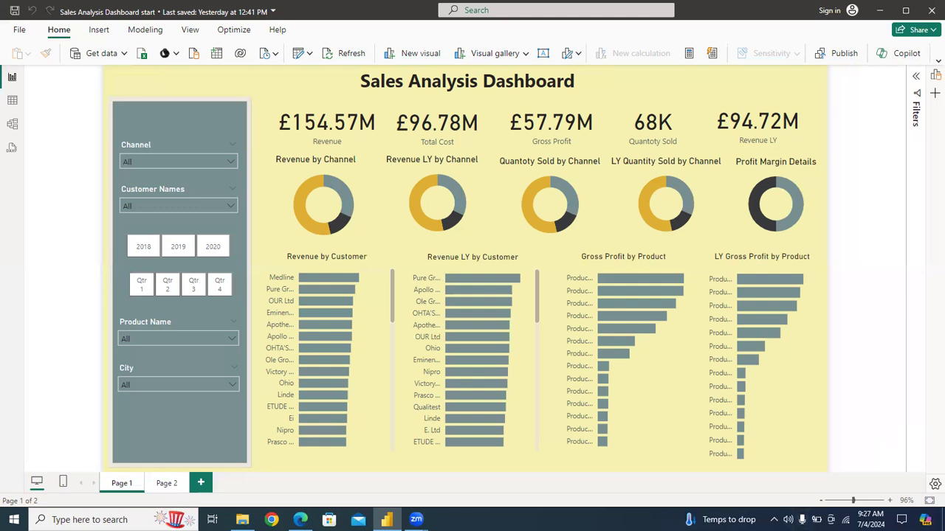
- Switch to the Sales Analysis Dashboard PDF in Edge and read the example matrix and its Step 1 and Step 2 instructions
left_click(300, 519)
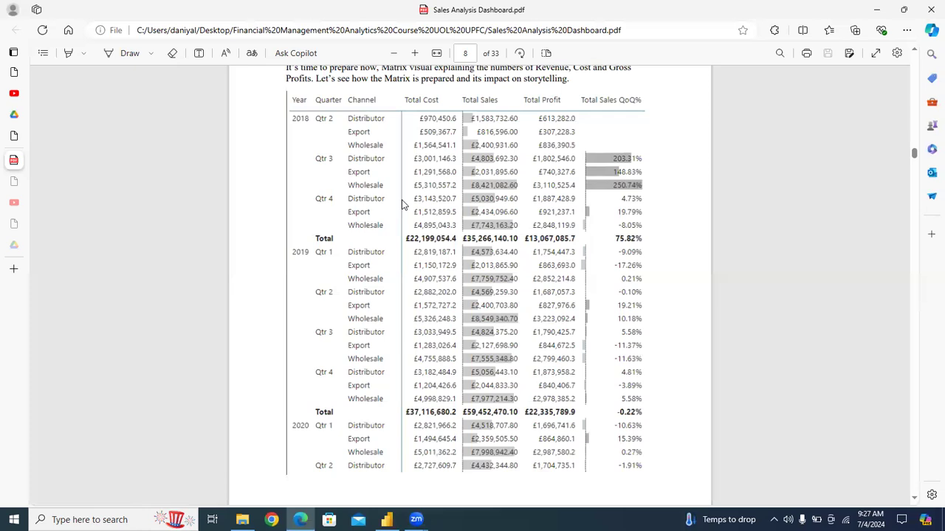
scroll(403, 205, "up", 1)
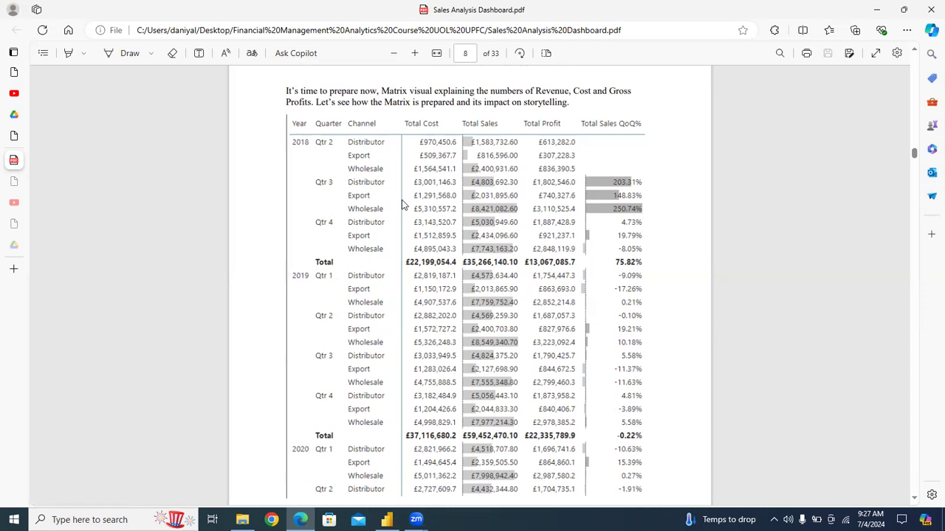
scroll(403, 204, "down", 1)
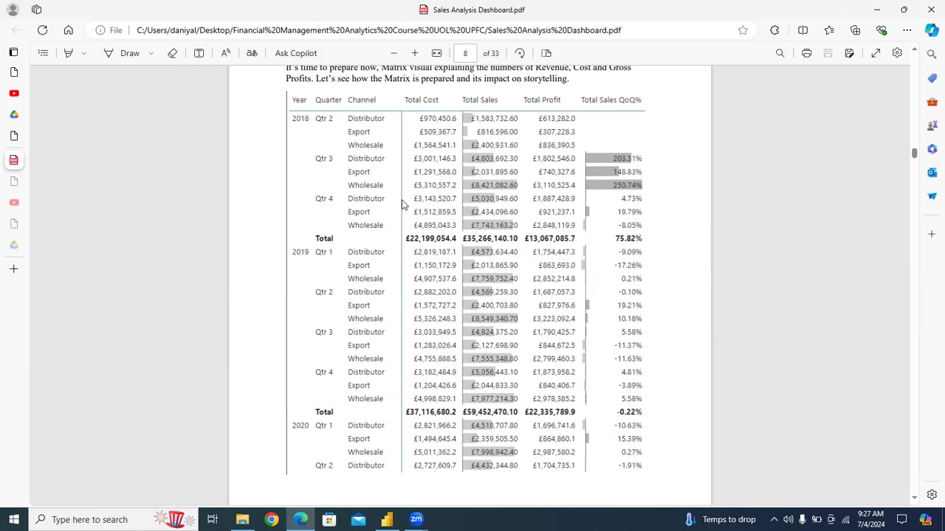
scroll(403, 204, "down", 8)
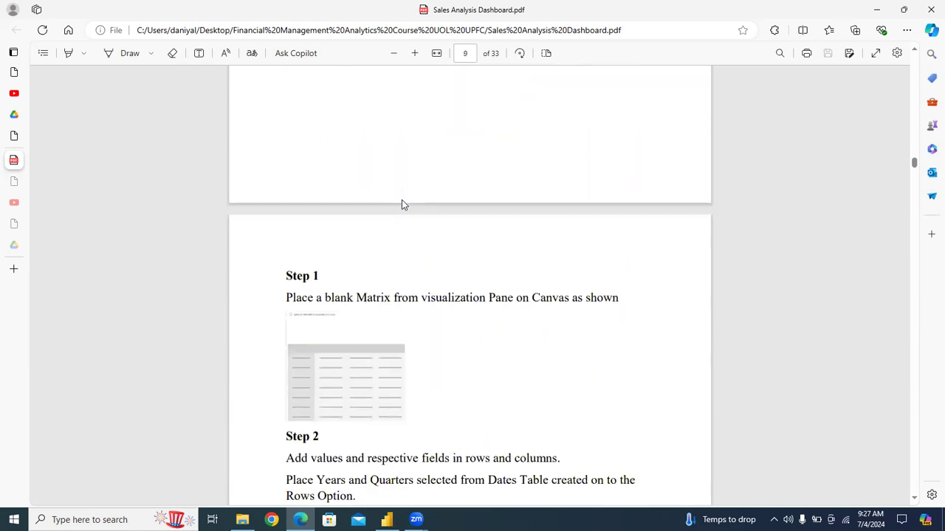
scroll(403, 204, "down", 1)
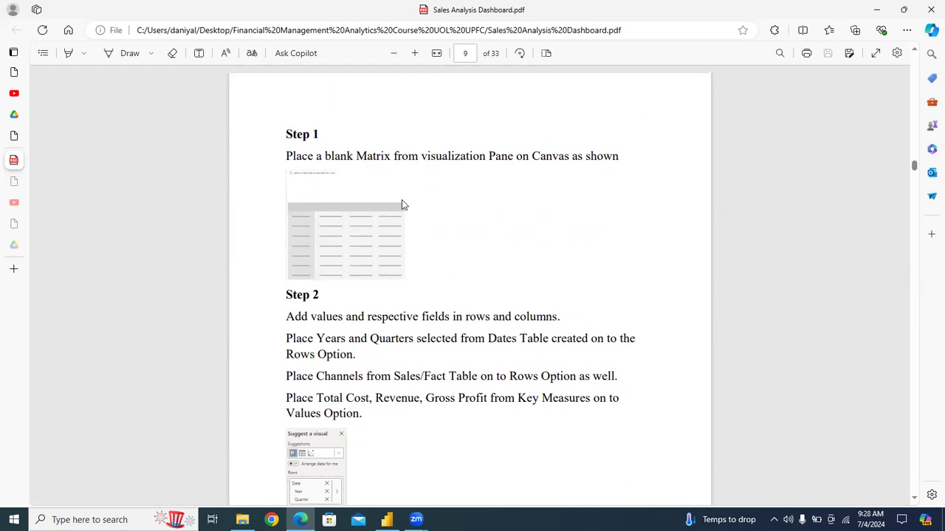
scroll(403, 204, "down", 1)
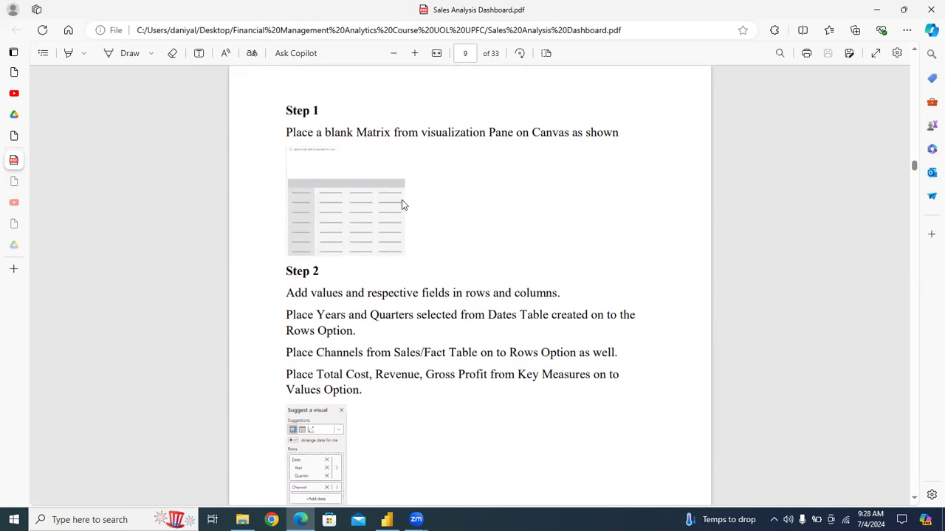
- Return to Power BI Desktop, go to Page 2, show the Build pane, and enable the Data pane but leave it collapsed
left_click(386, 520)
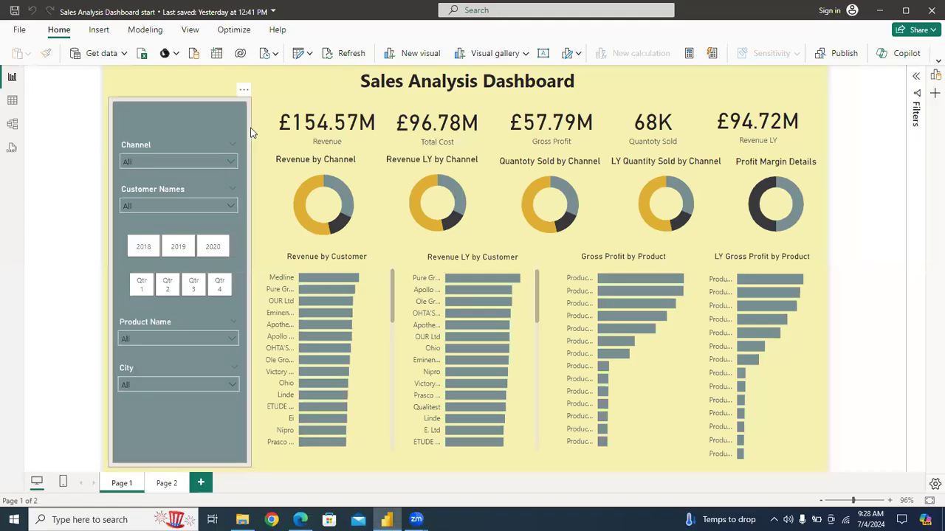
left_click(168, 484)
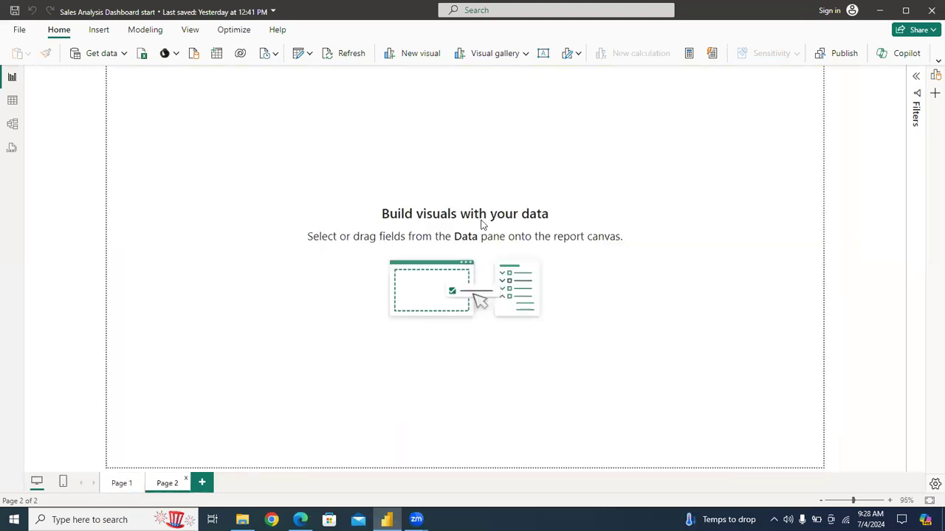
left_click(935, 75)
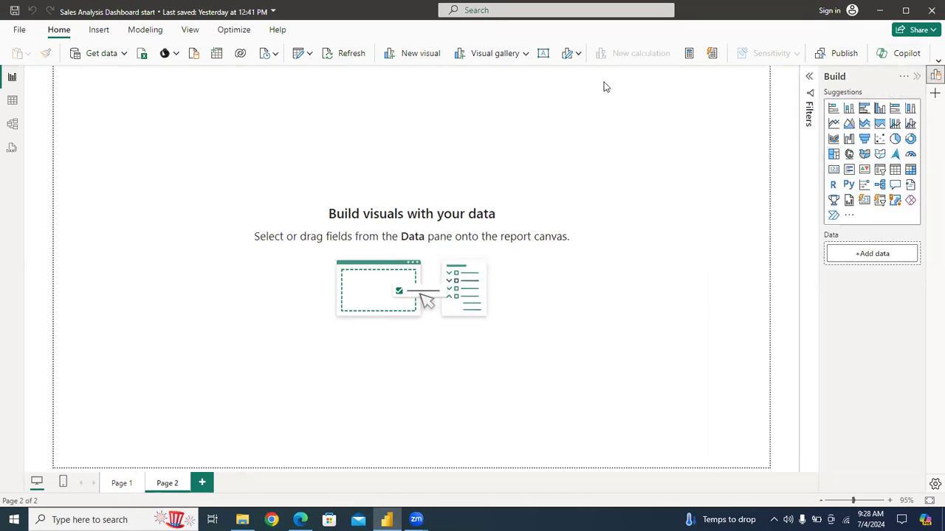
left_click(193, 33)
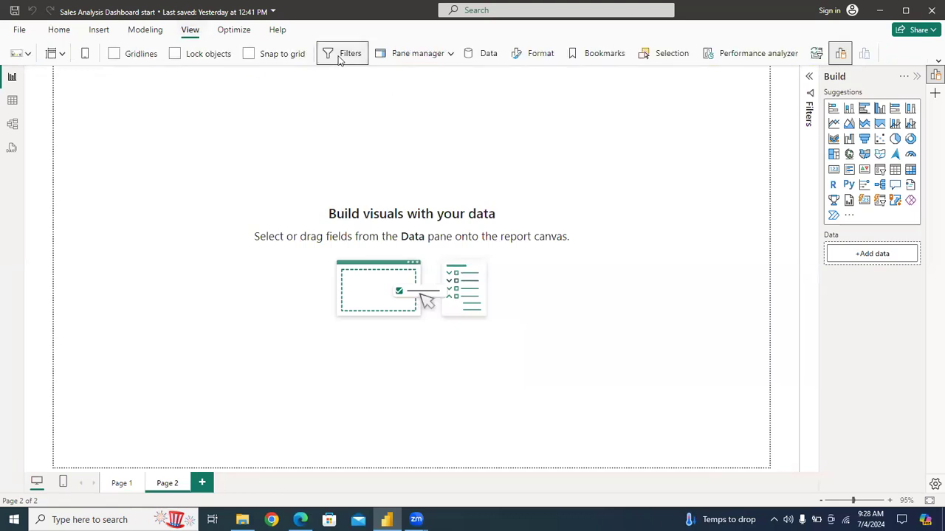
left_click(475, 59)
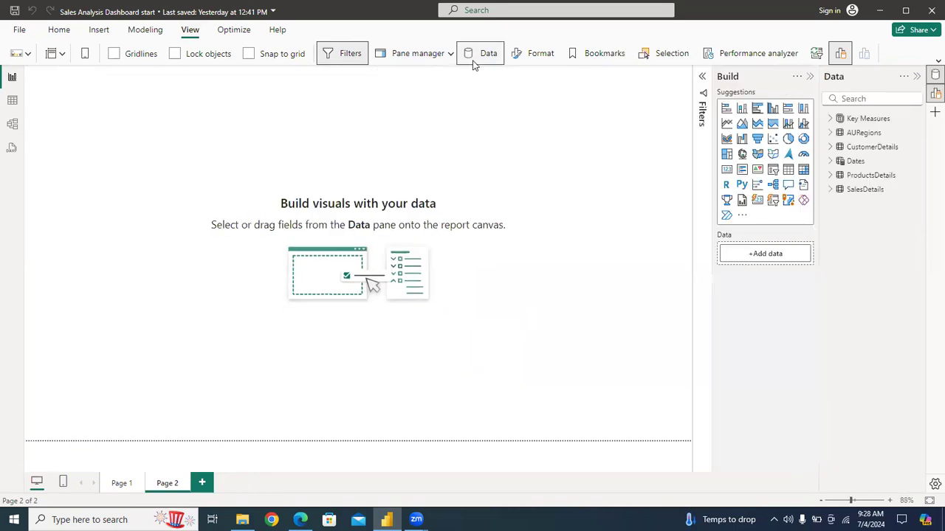
left_click(537, 64)
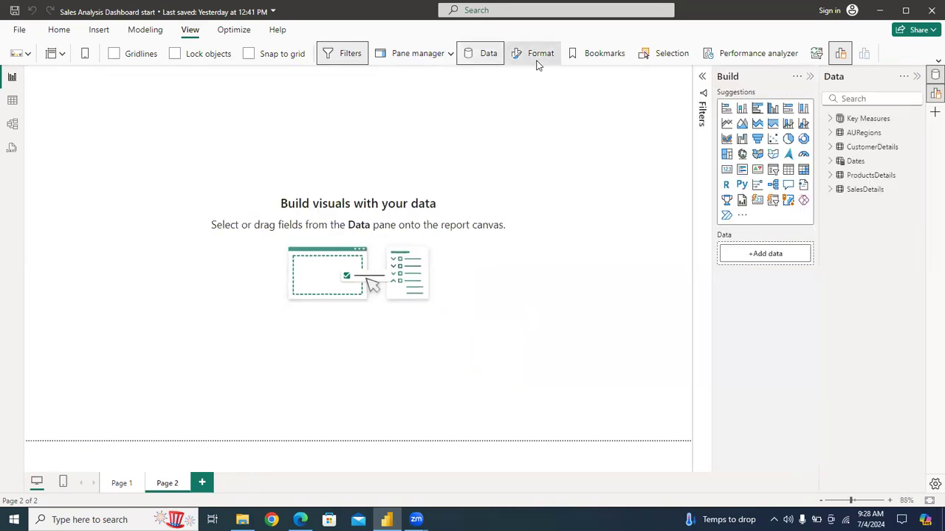
left_click(538, 63)
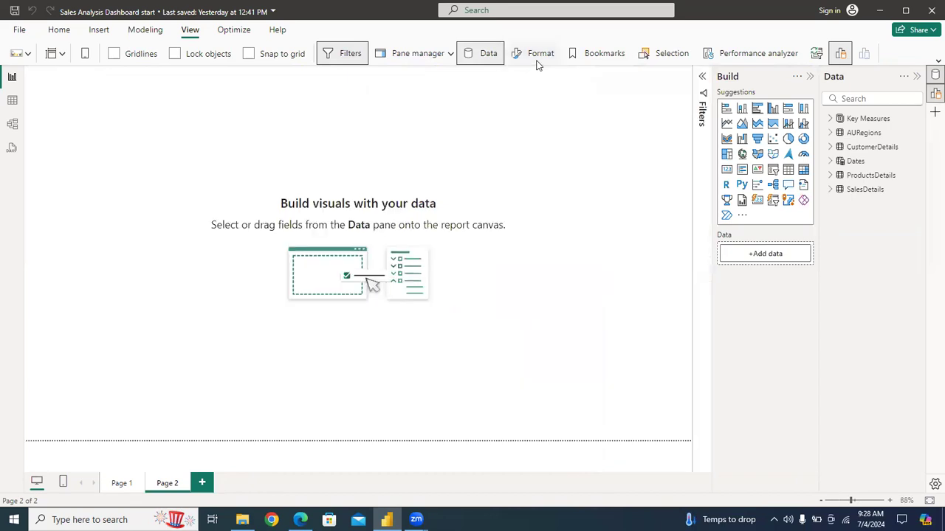
left_click(918, 77)
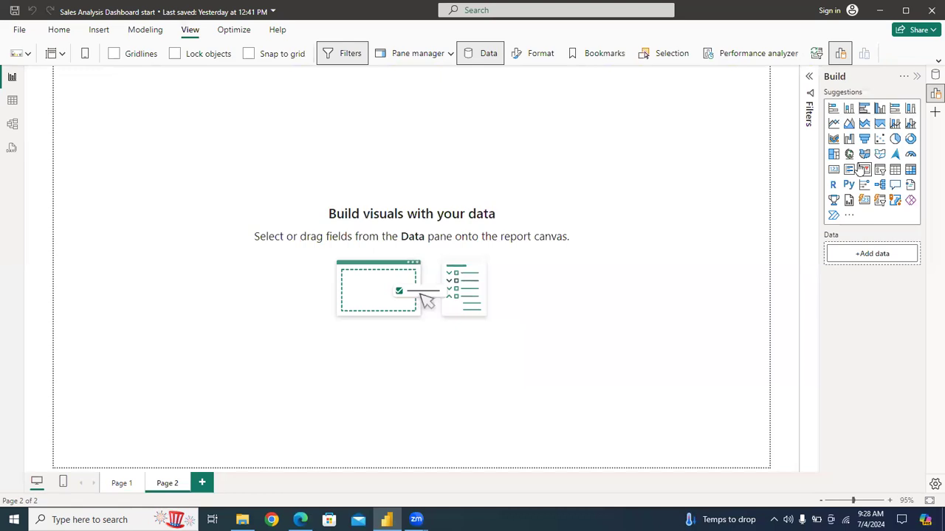
- Add a blank Matrix visual to Page 2 and enlarge it to the page's full height and about half its width
left_click(910, 170)
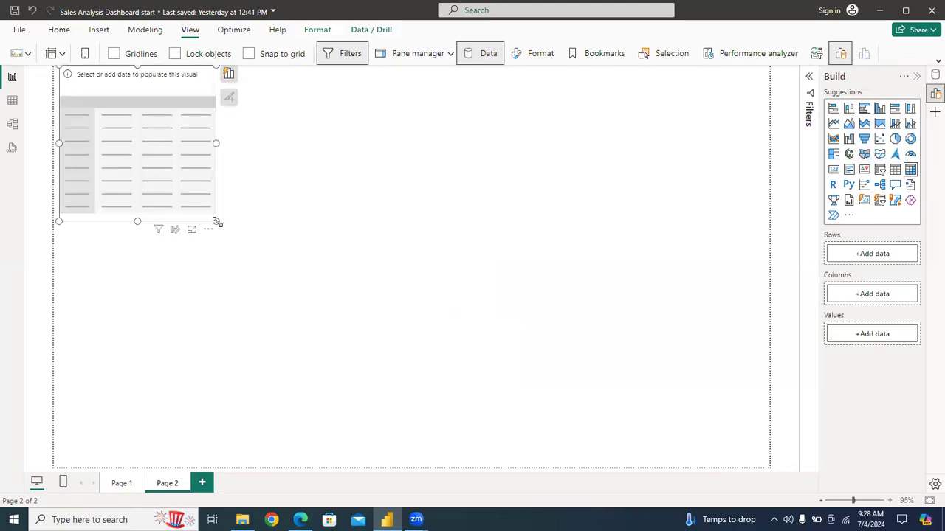
left_click_drag(215, 221, 345, 468)
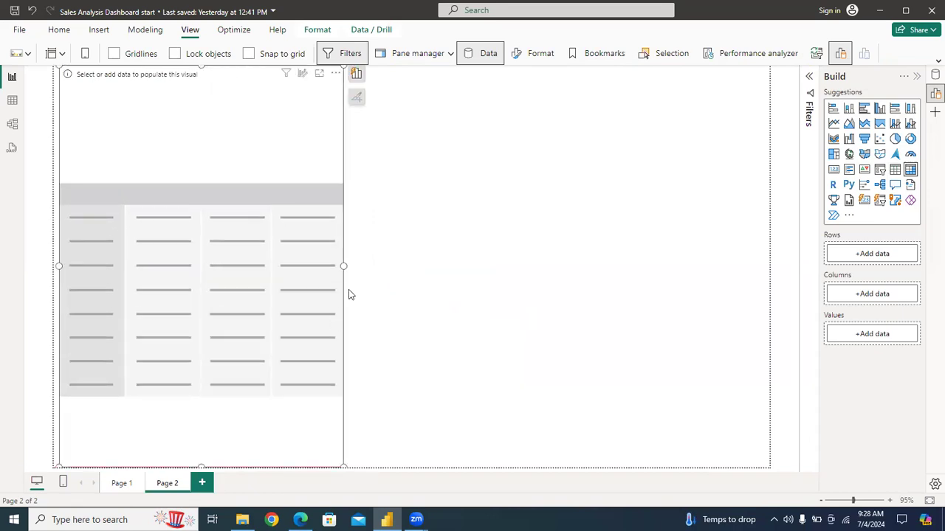
left_click_drag(344, 265, 417, 288)
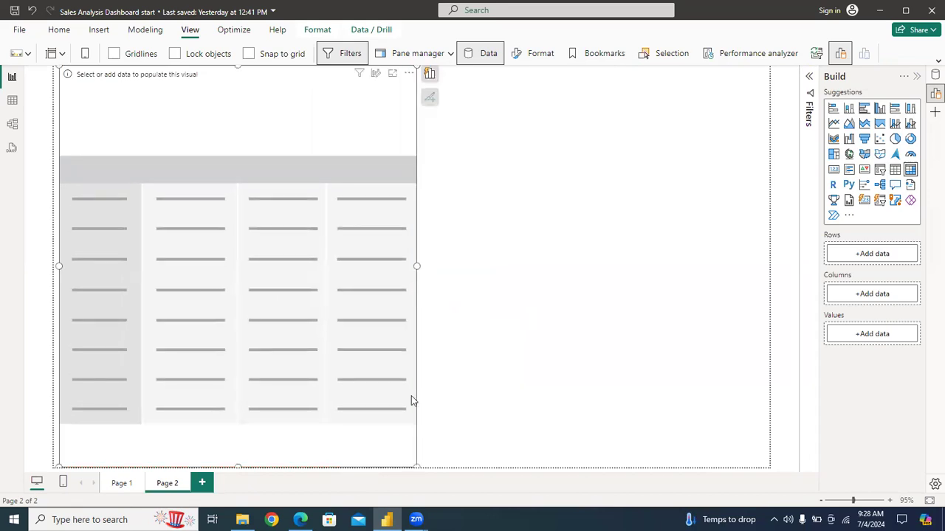
- Consult Step 2 of the PDF in Edge for the matrix's row and value fields and return to Power BI Desktop
left_click(299, 520)
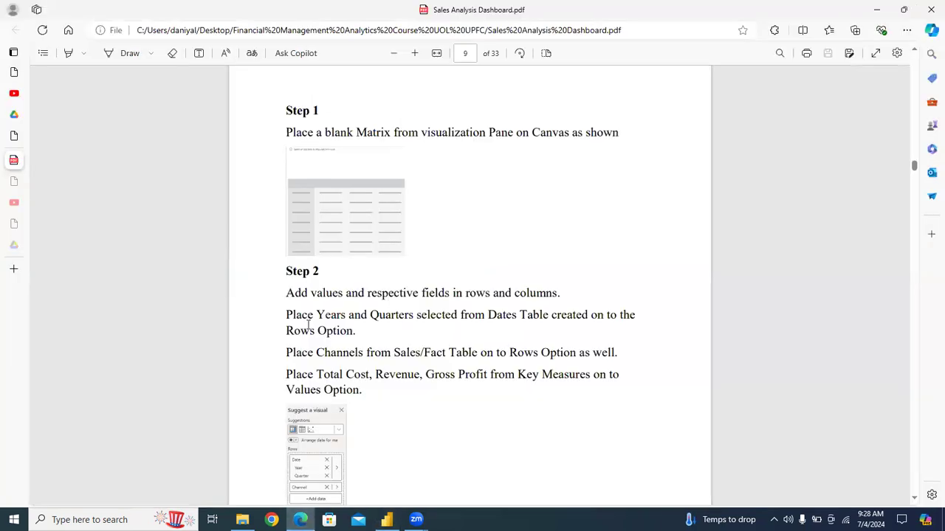
scroll(307, 293, "down", 3)
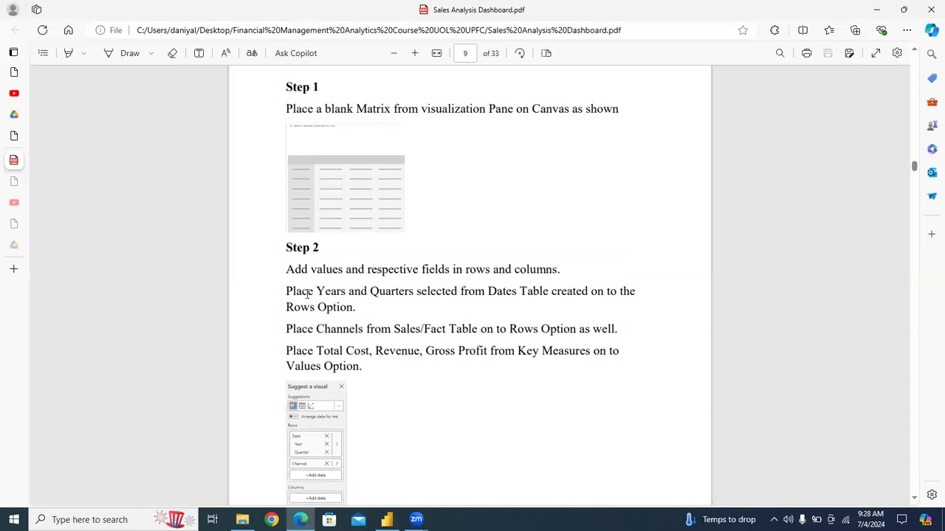
scroll(307, 293, "down", 1)
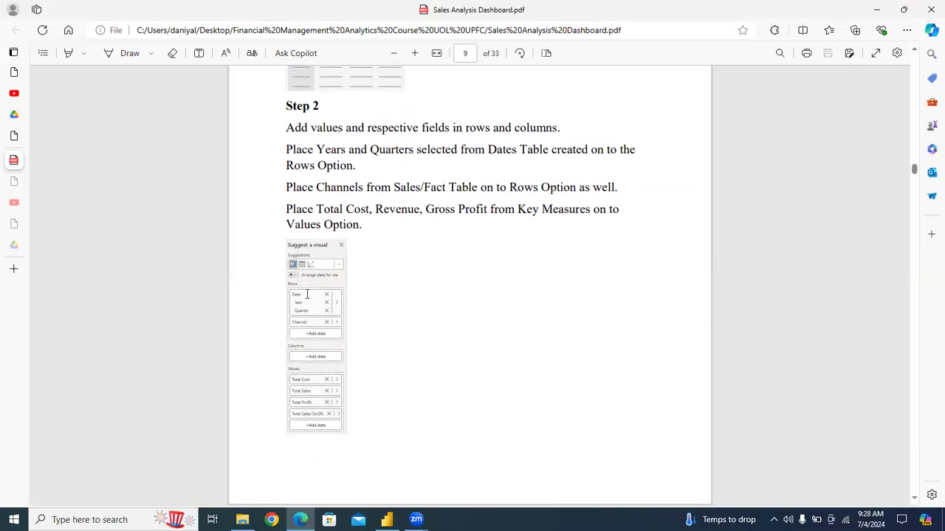
scroll(307, 294, "down", 1)
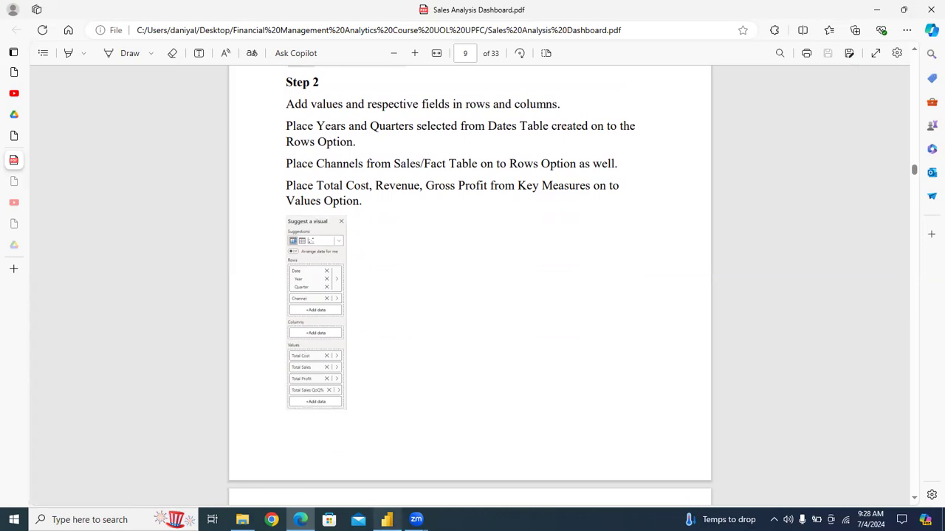
left_click(386, 520)
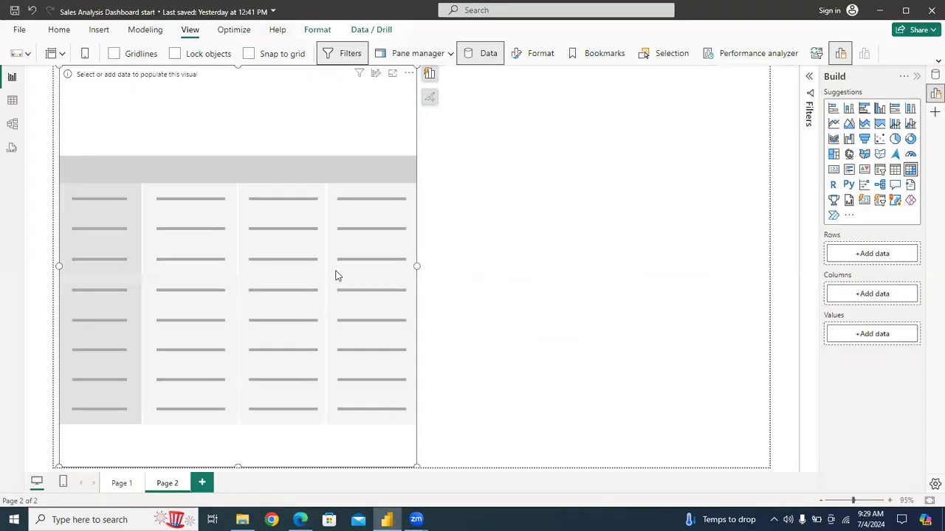
- Add the Date hierarchy from the Dates table to the matrix rows and check the year filter applied to all pages
left_click(429, 76)
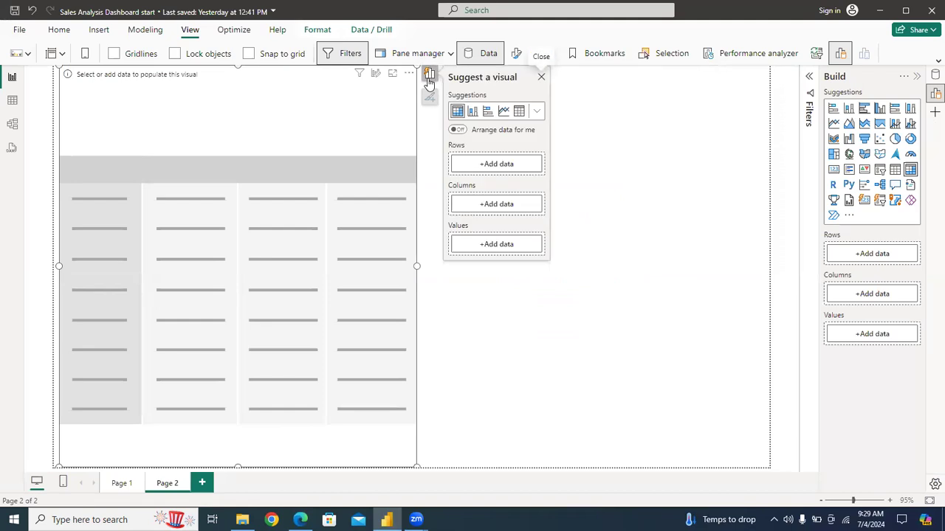
left_click(485, 164)
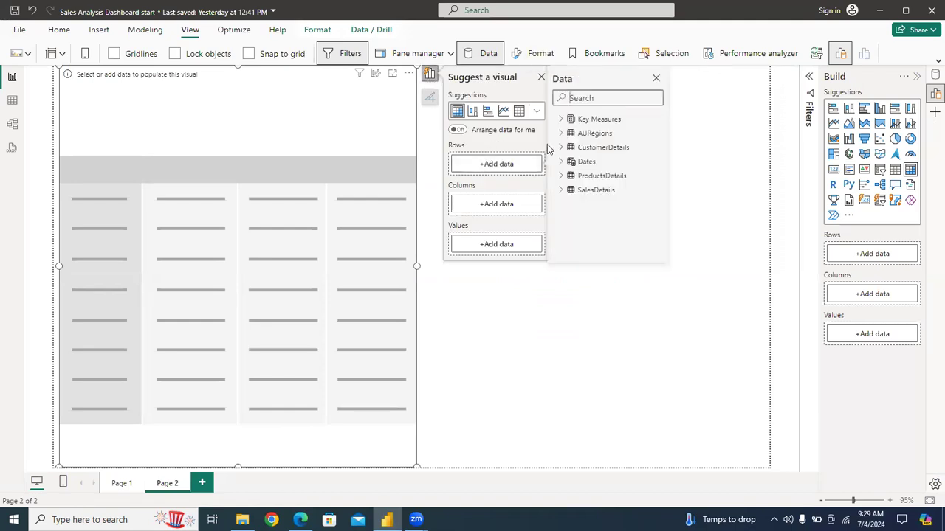
left_click(561, 162)
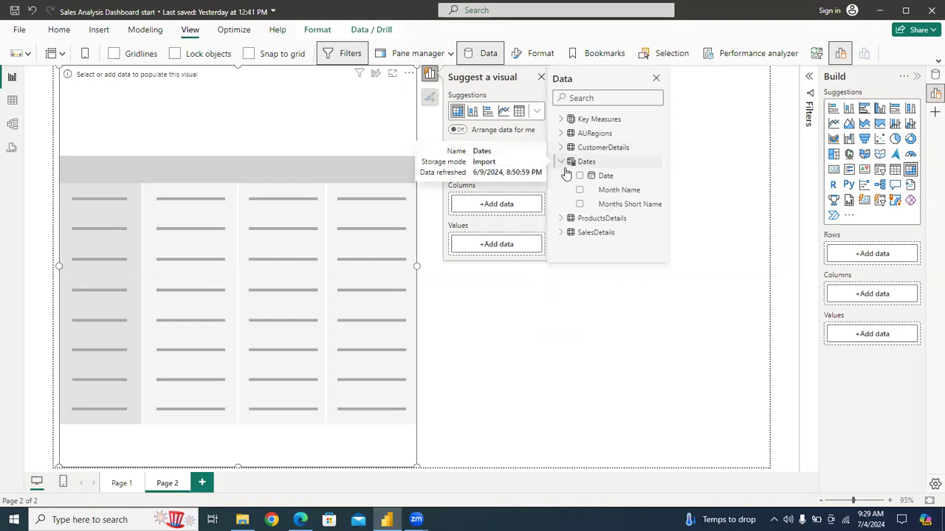
left_click(580, 177)
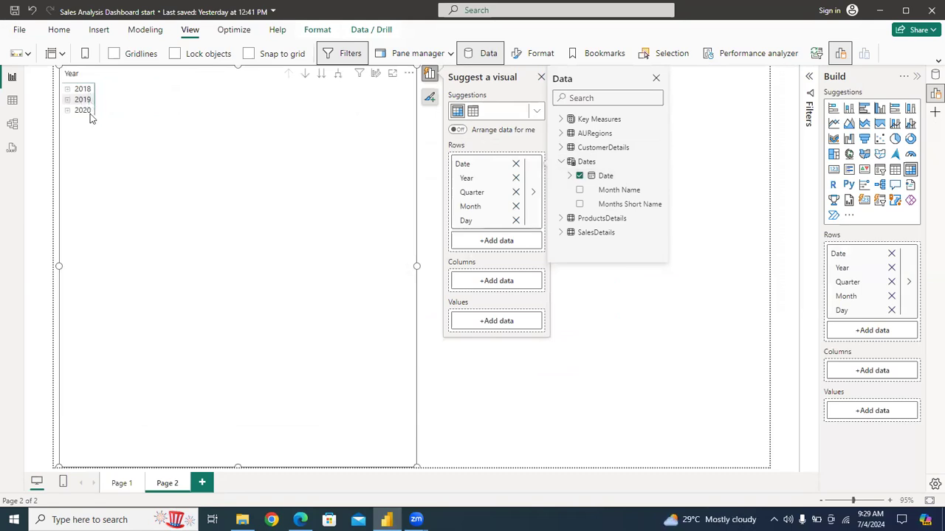
left_click(809, 80)
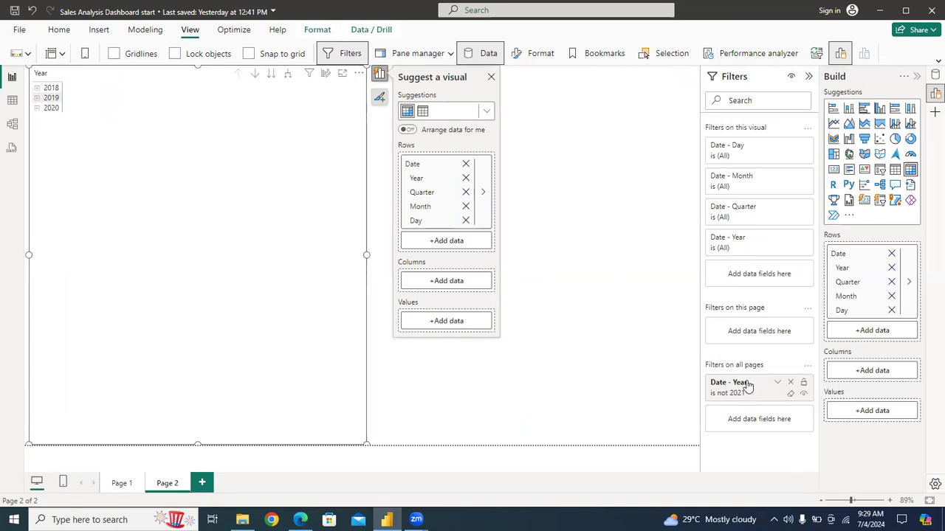
left_click(808, 77)
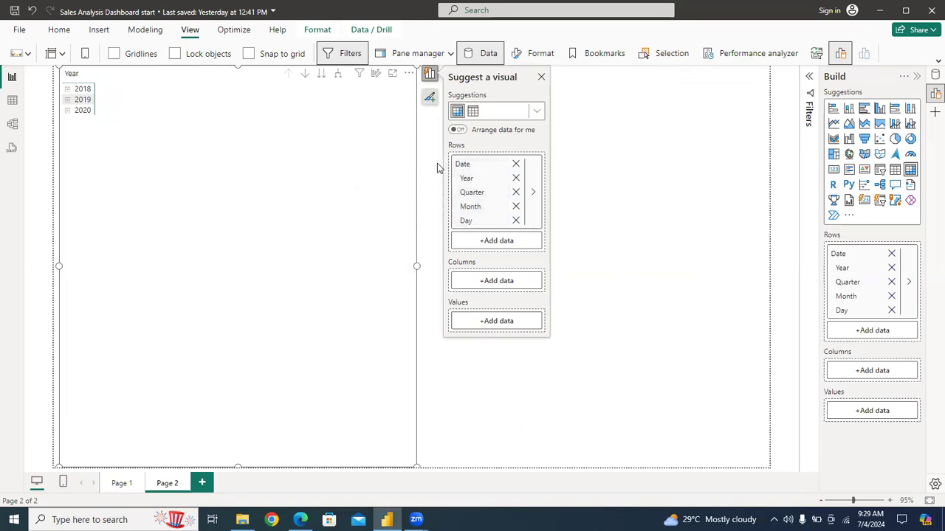
- Turn on drill-down for the matrix and expand 2018 through Qtr 1 and January to the day level
left_click(306, 77)
left_click(68, 89)
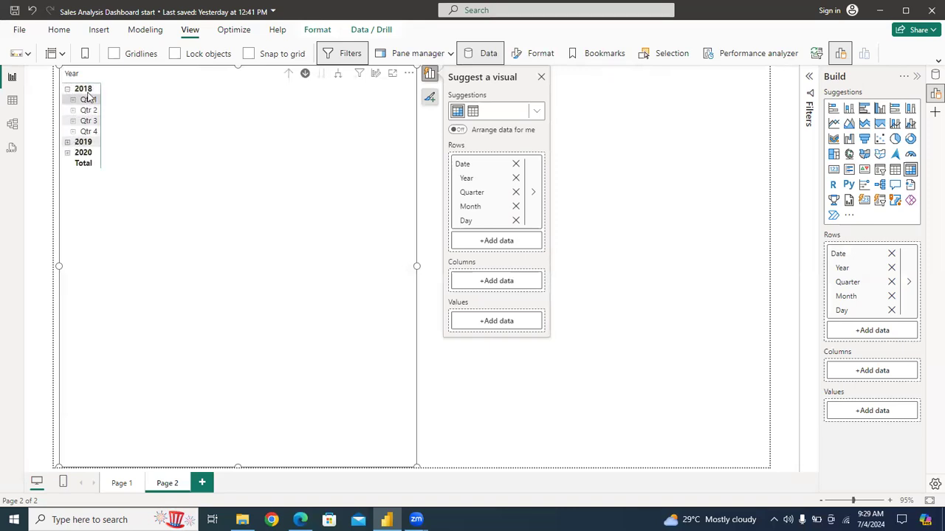
left_click(73, 100)
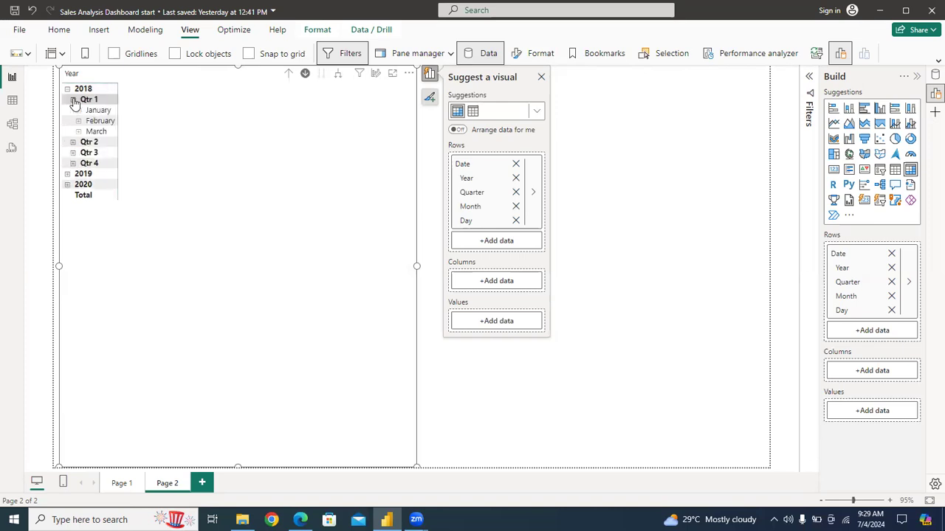
left_click(79, 111)
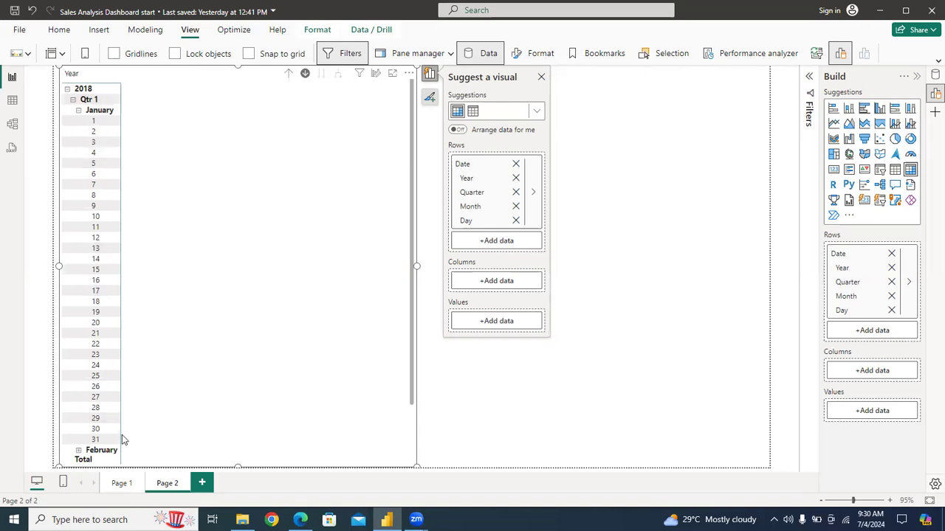
- Expand Qtr 2 and April under 2019 in the matrix to the day level
scroll(414, 411, "down", 3)
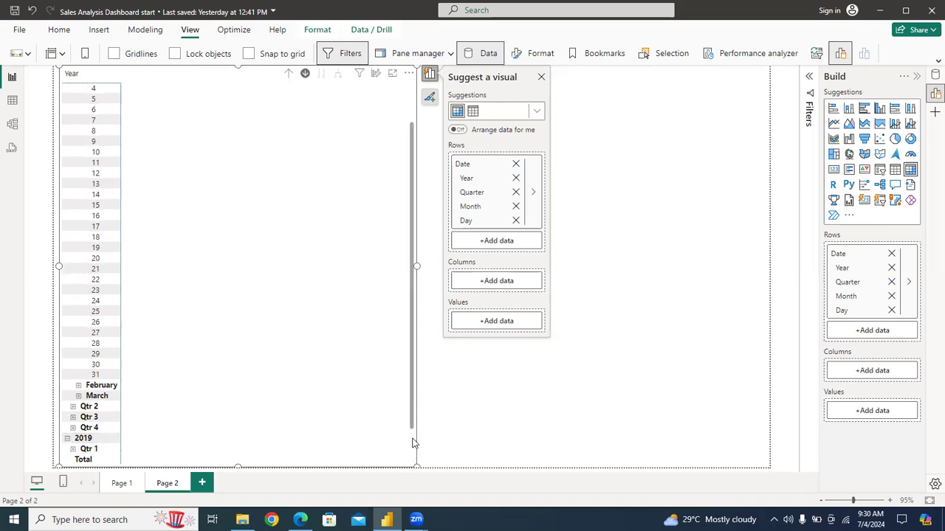
left_click(413, 440)
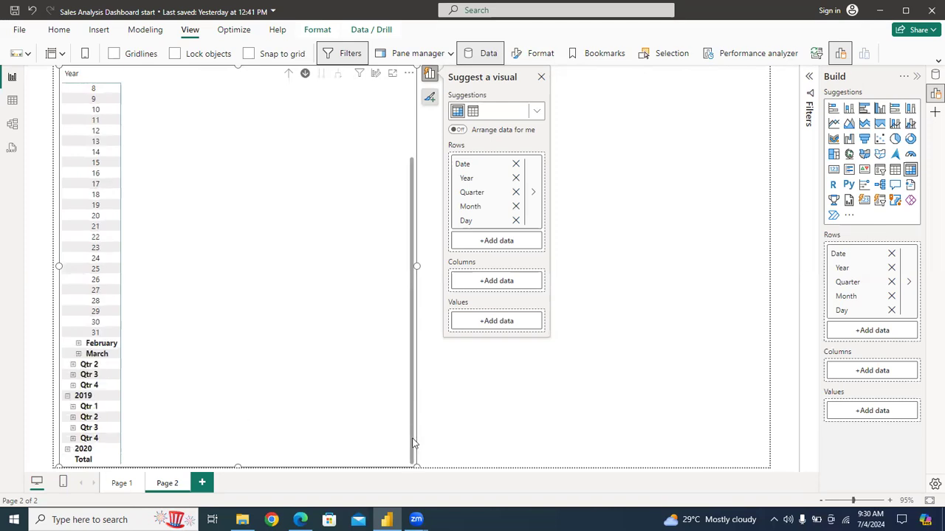
left_click(72, 418)
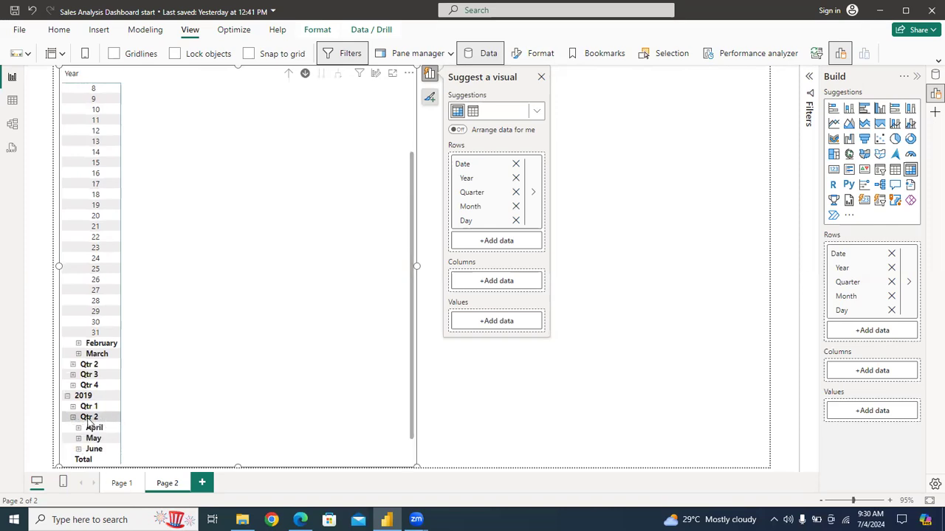
left_click(79, 428)
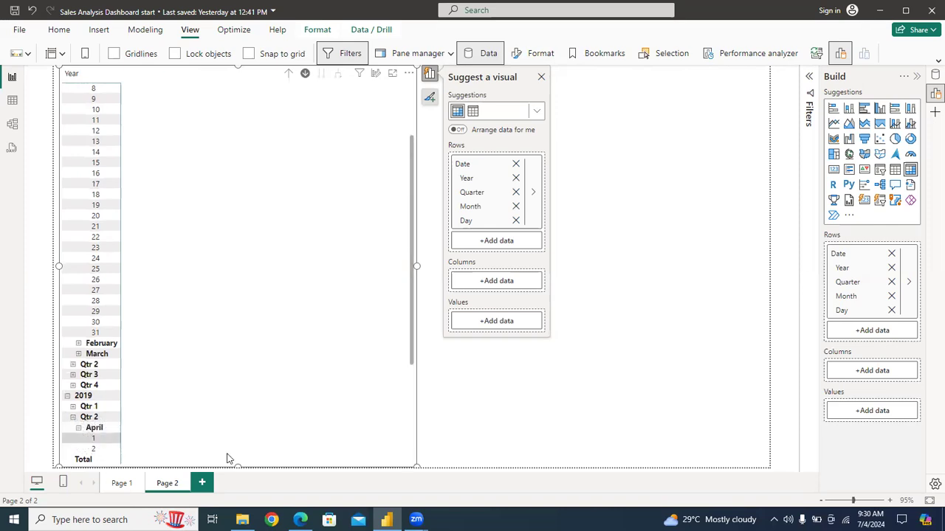
- Review the expanded day rows in the matrix and drill it up level by level to years only
left_click(412, 429)
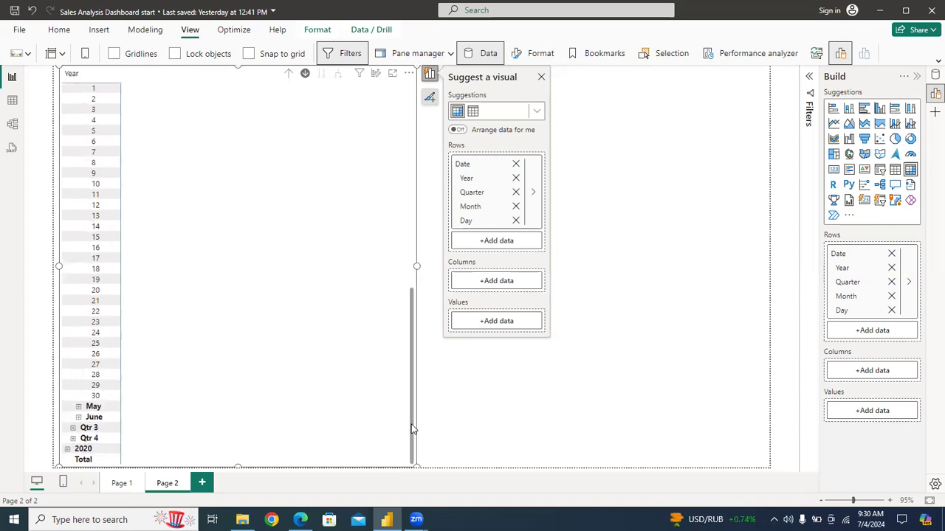
left_click(412, 279)
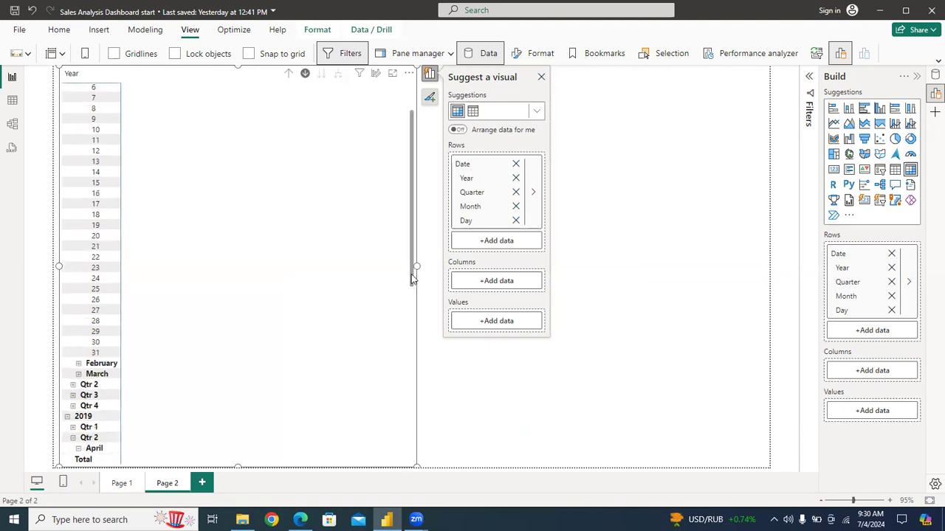
left_click(410, 99)
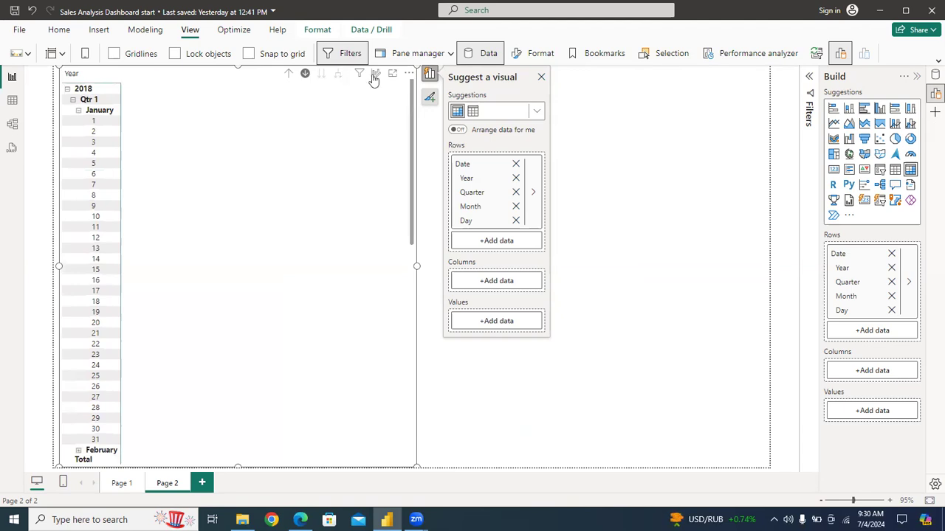
left_click(292, 78)
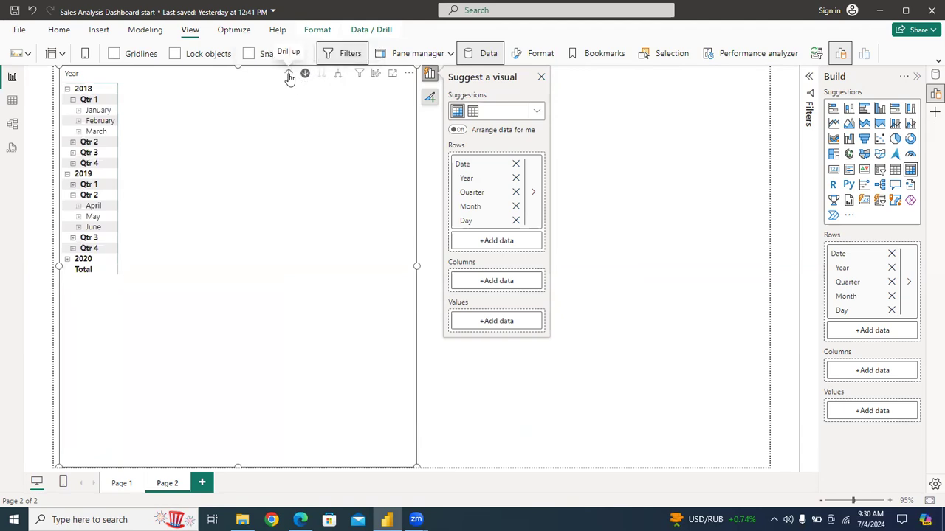
left_click(289, 77)
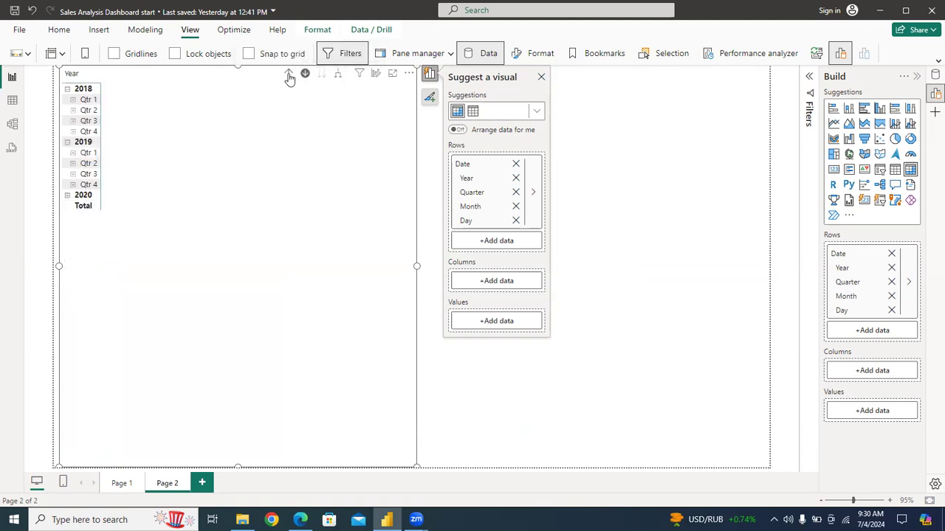
left_click(288, 77)
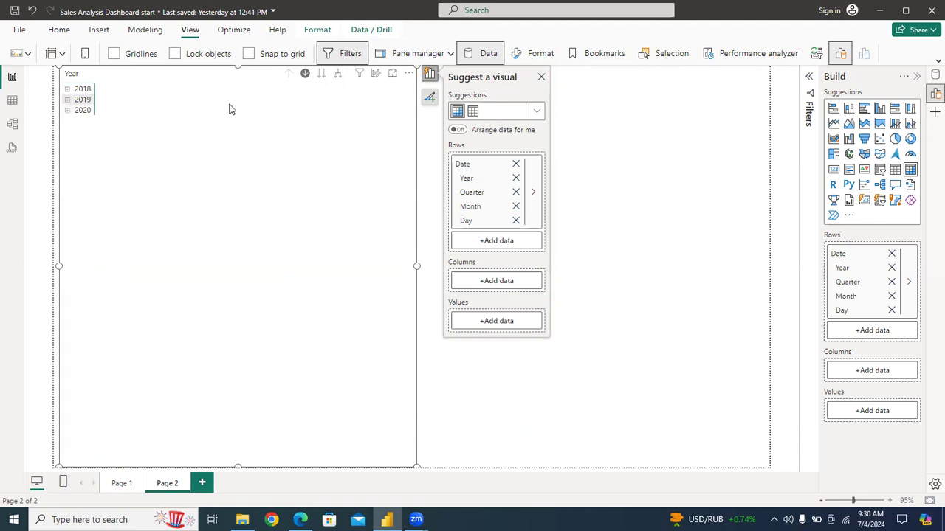
- Expand all matrix rows down the Date hierarchy through quarters and months to days
left_click(339, 81)
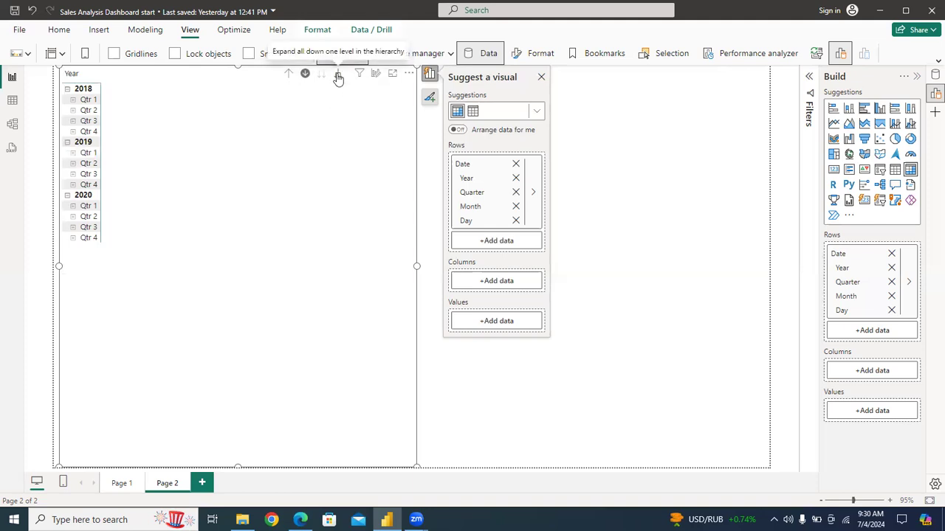
left_click(338, 78)
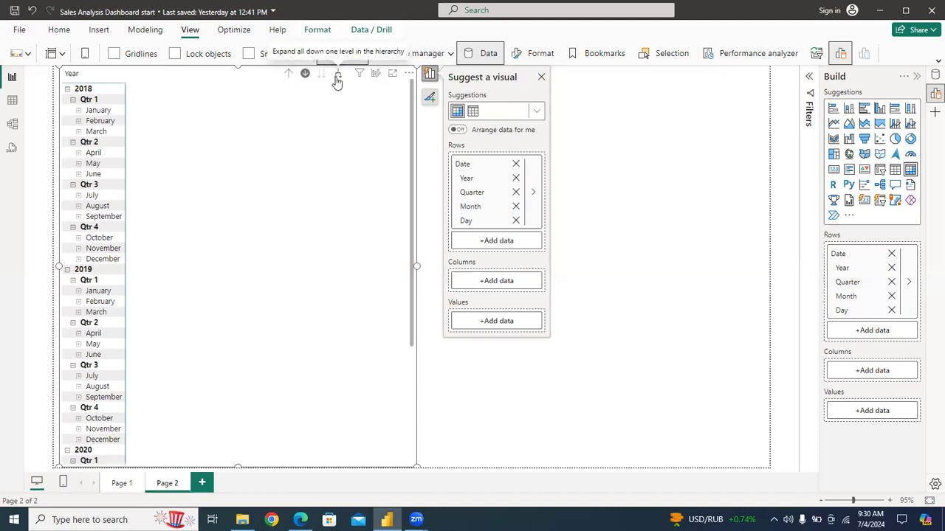
left_click(336, 79)
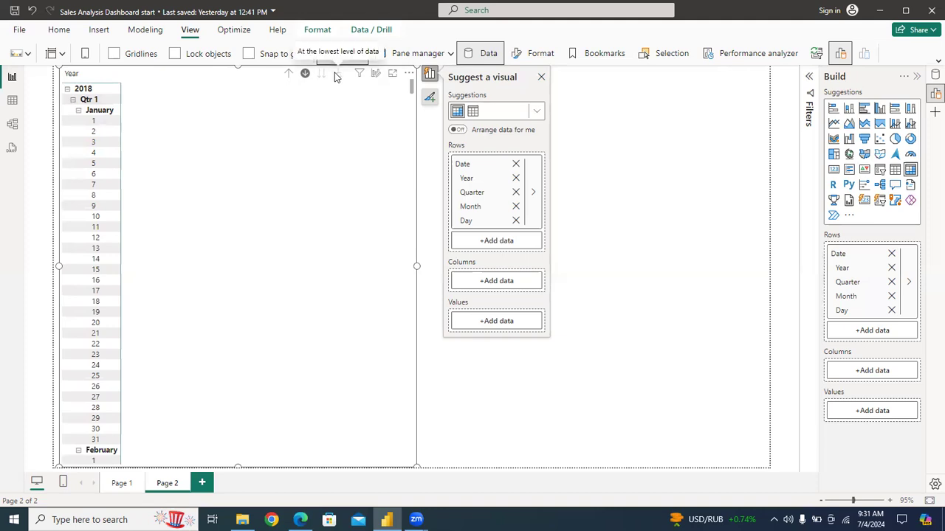
- View the matrix in focus mode, return to the report and check the visual's additional options, including the sort fields
mouse_move(359, 77)
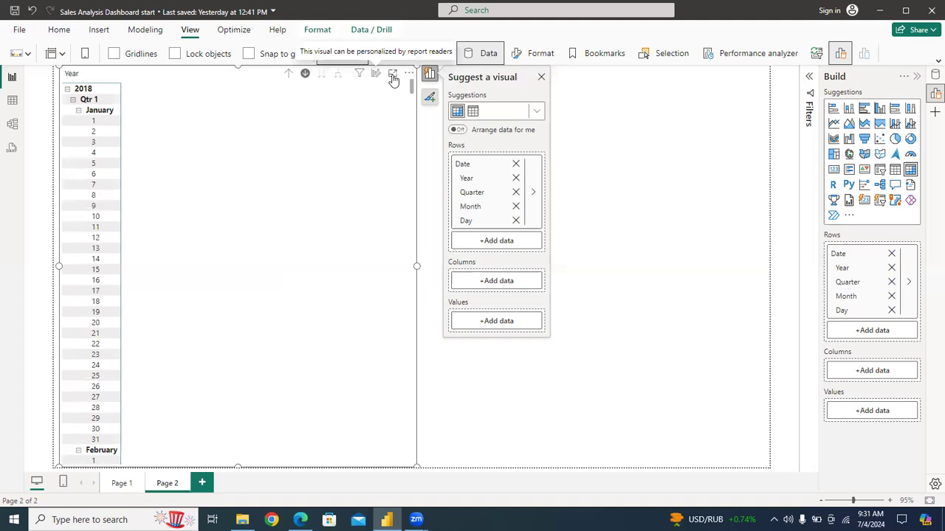
left_click(392, 73)
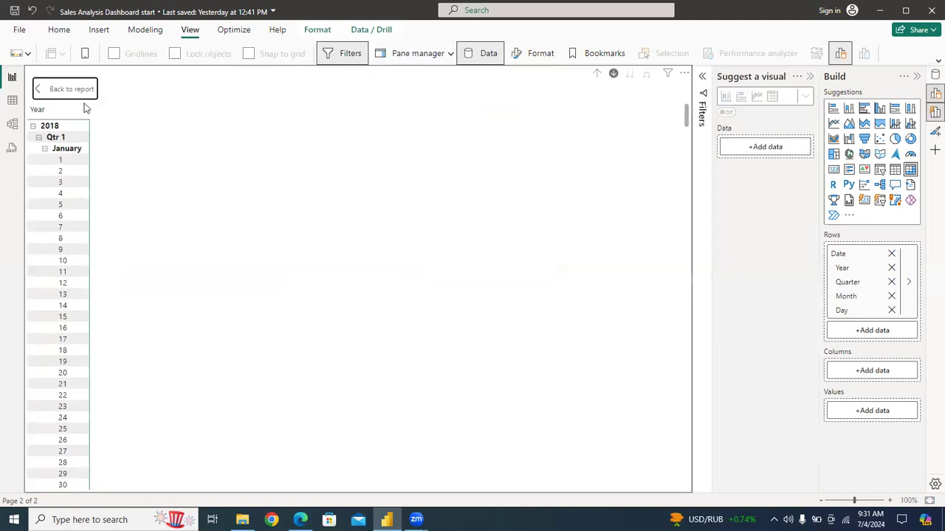
left_click(65, 90)
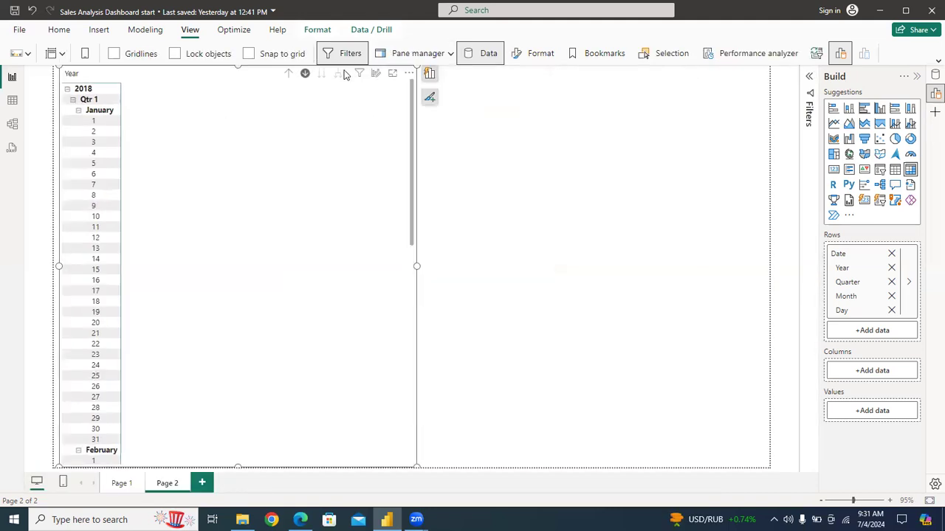
left_click(409, 73)
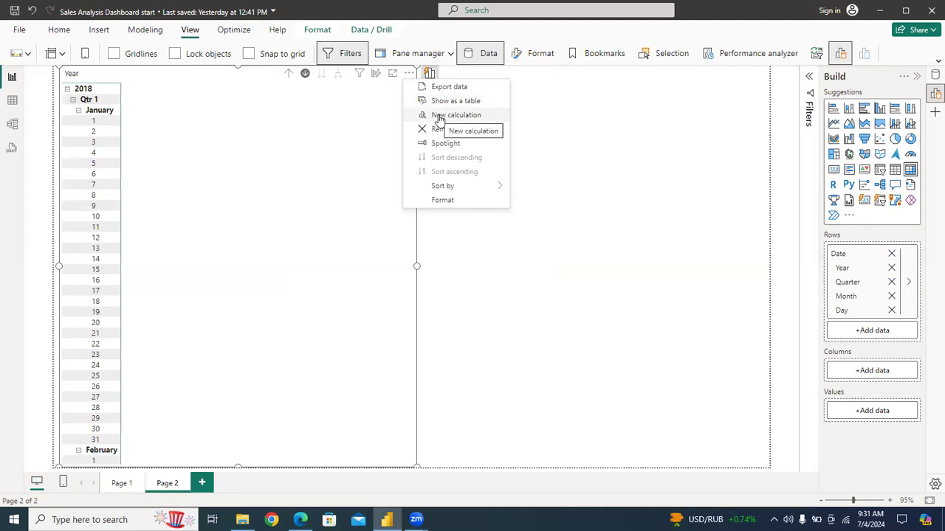
mouse_move(450, 184)
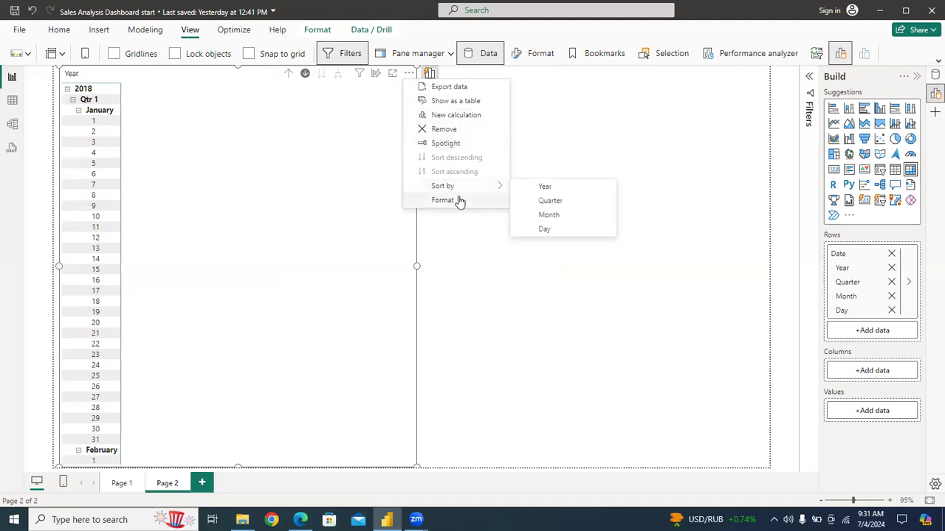
- Drill the matrix up from days to the year level
left_click(290, 77)
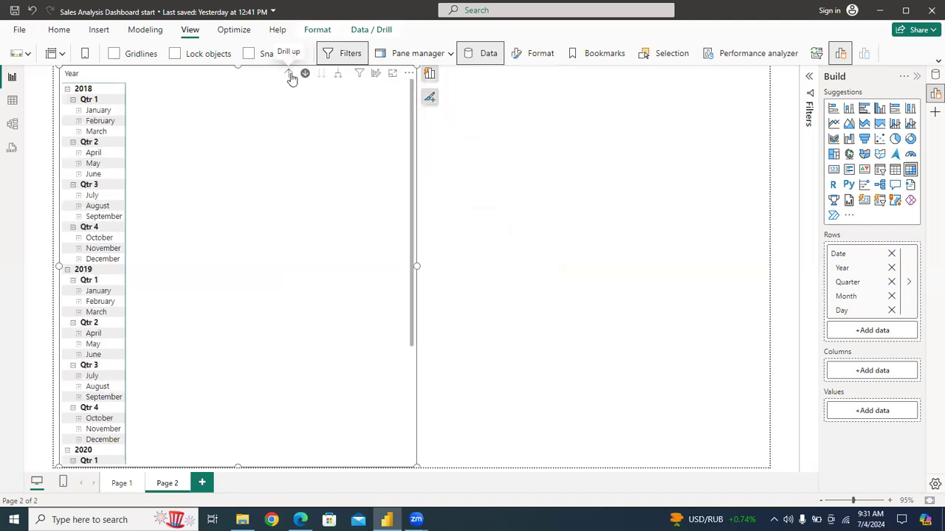
left_click(290, 77)
left_click(290, 76)
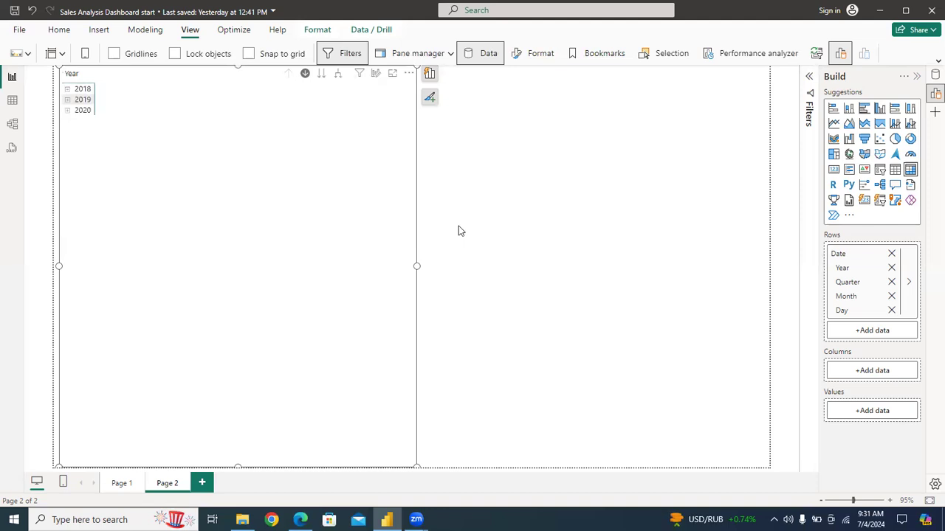
- Remove the Month and Day levels from the Date hierarchy in the matrix rows
left_click(429, 76)
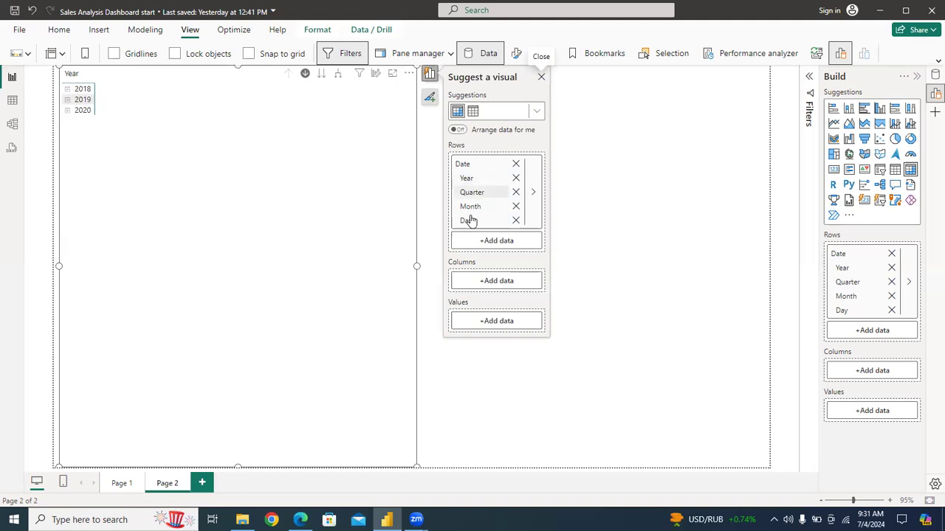
left_click(515, 208)
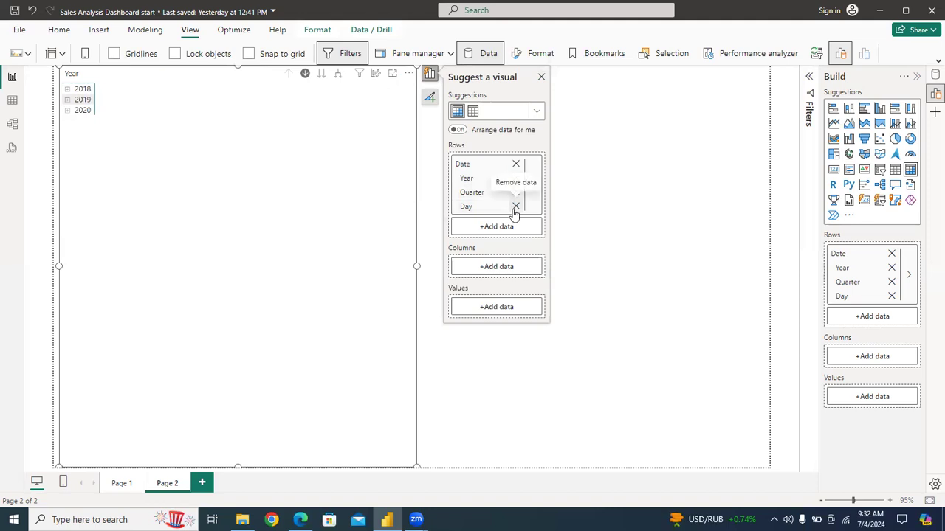
left_click(516, 206)
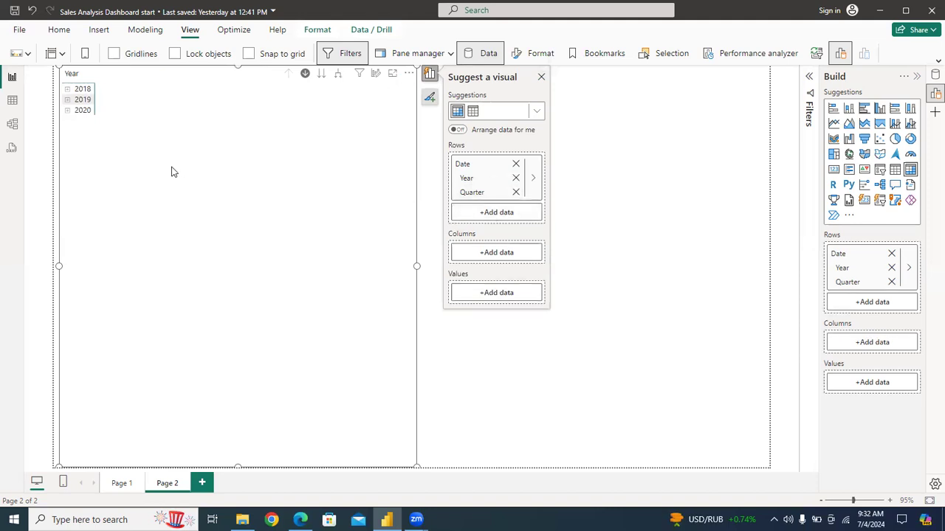
- Expand 2018, 2019 and 2020 in the matrix to the quarter level
left_click(67, 90)
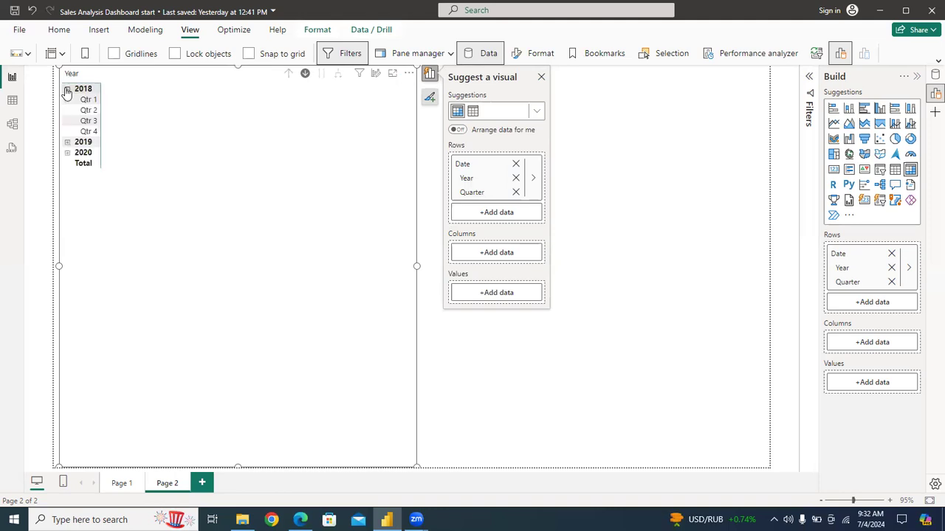
left_click(67, 143)
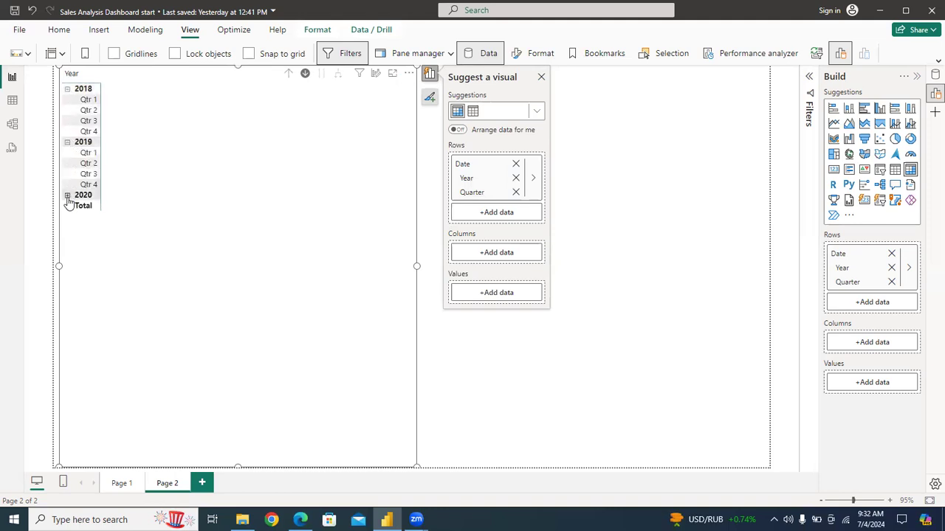
left_click(67, 196)
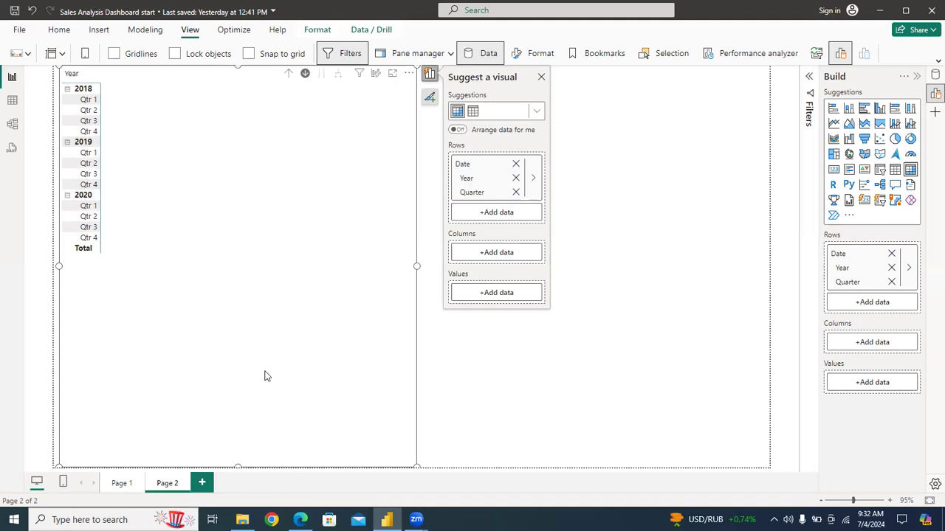
- Following Step 2 of the PDF in Edge, add Channel from SalesDetails to the matrix rows in Power BI Desktop and expand all quarters to channels
left_click(300, 520)
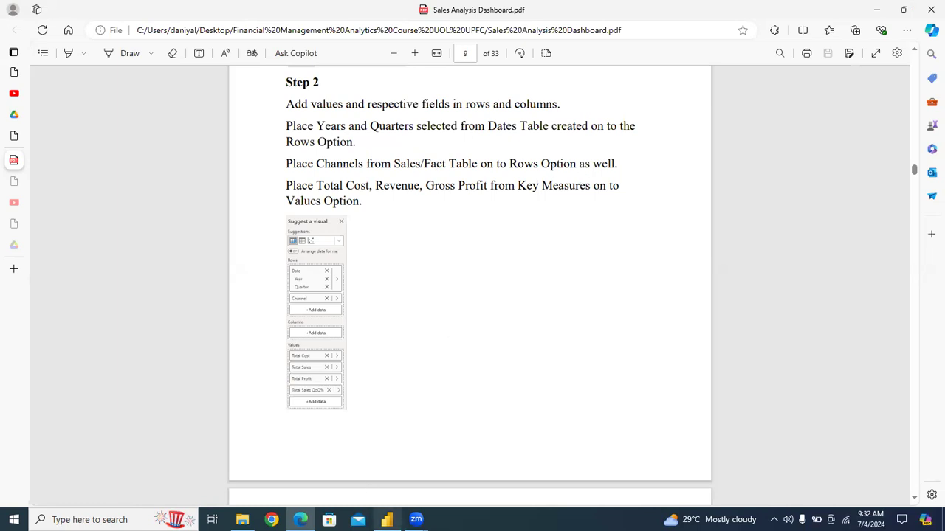
left_click(386, 520)
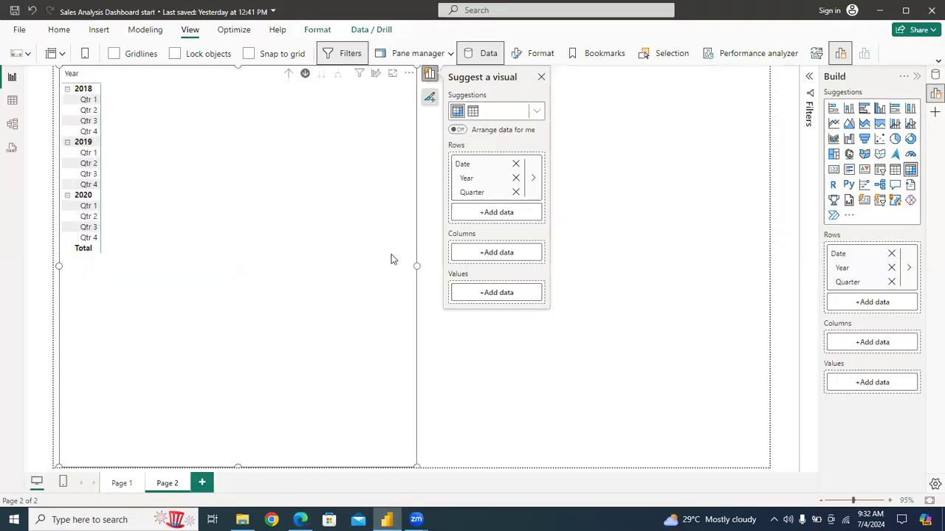
left_click(494, 215)
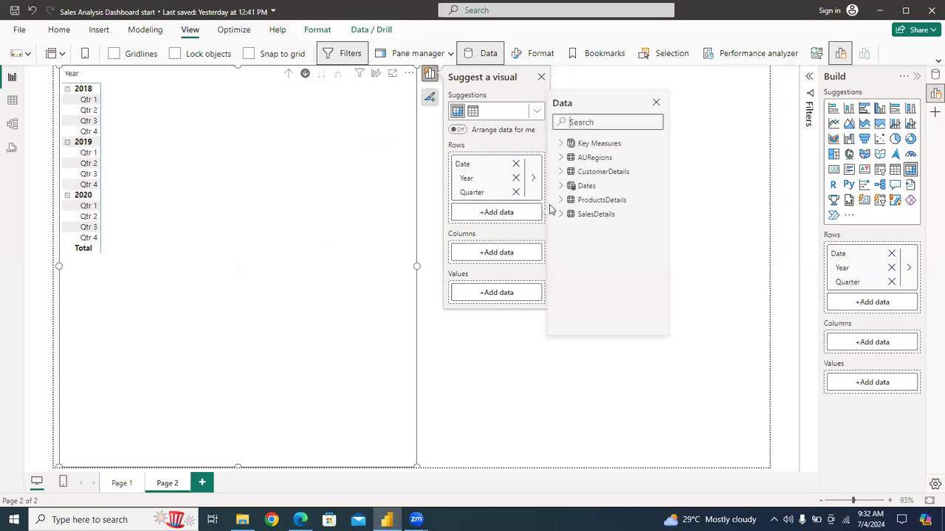
left_click(561, 147)
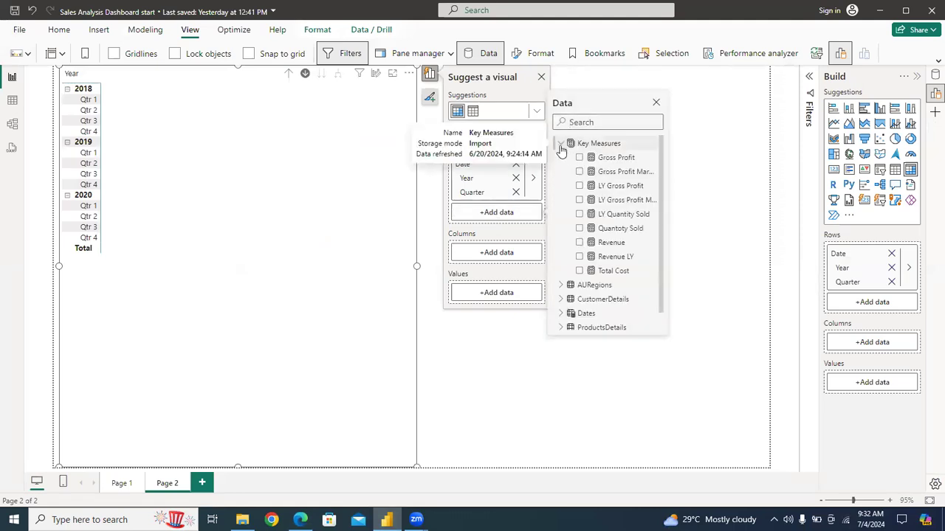
left_click(561, 147)
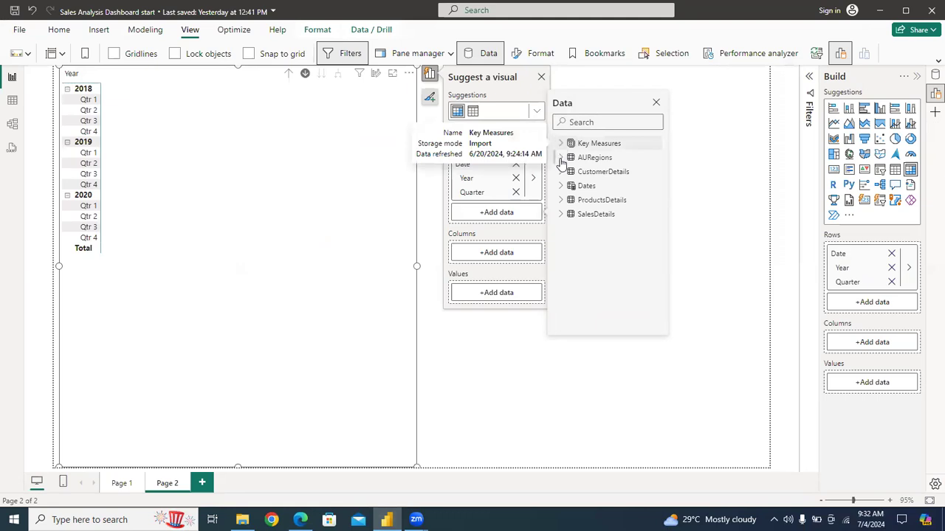
left_click(559, 214)
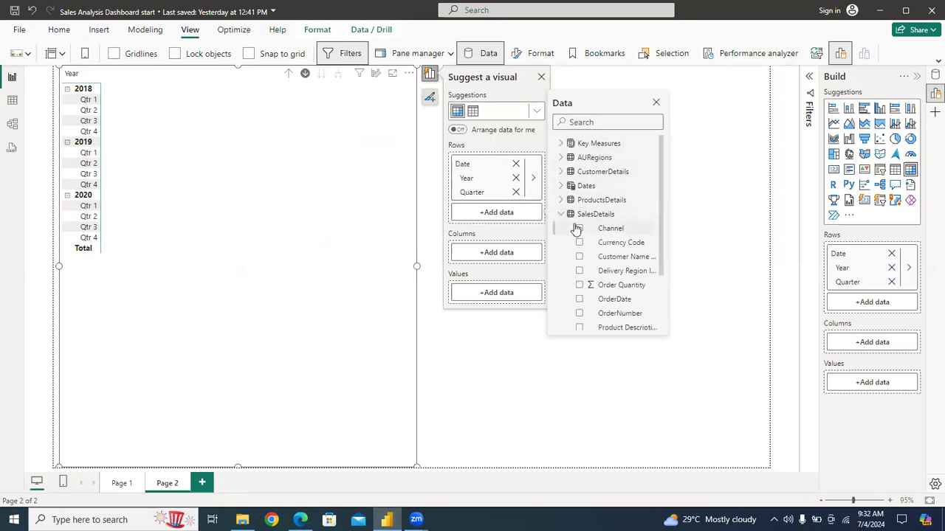
left_click(579, 230)
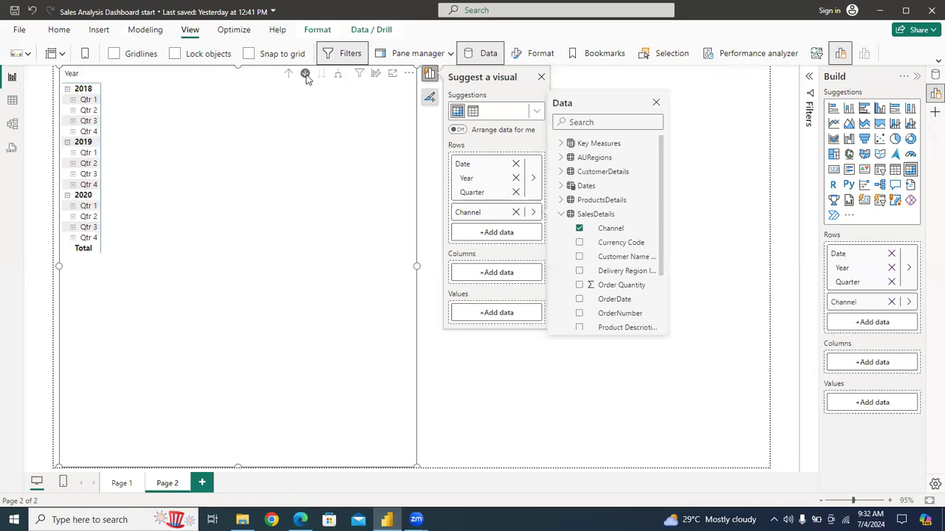
left_click(337, 77)
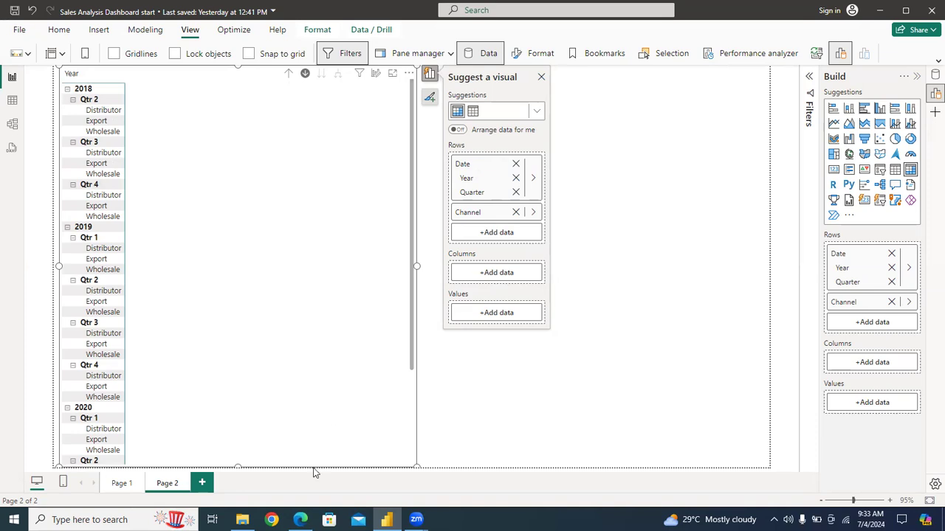
- Check the required value fields in the PDF in Edge and add Revenue from Key Measures to the matrix values in Power BI Desktop
left_click(299, 520)
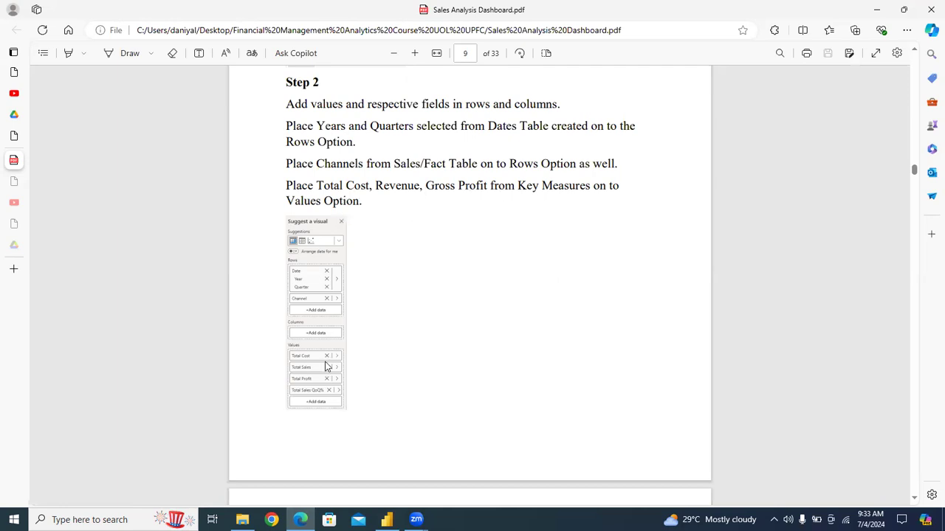
left_click(386, 520)
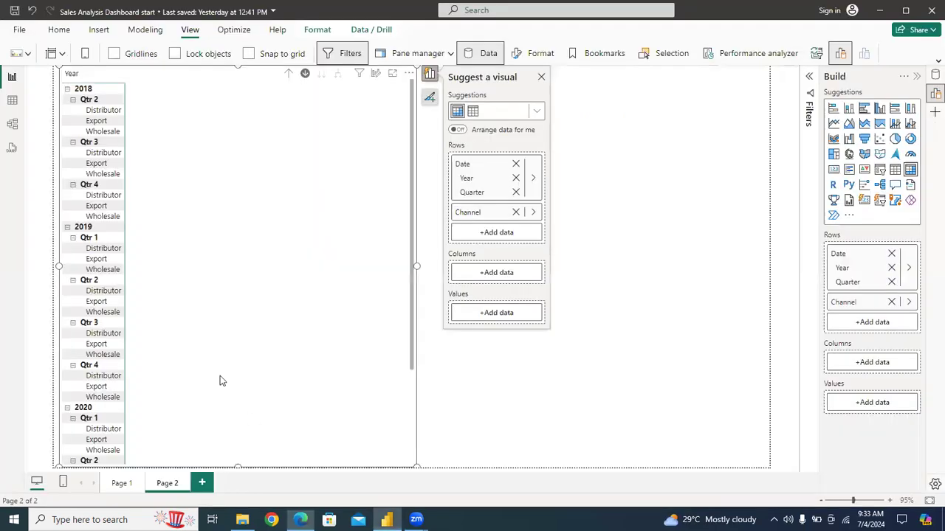
left_click(497, 312)
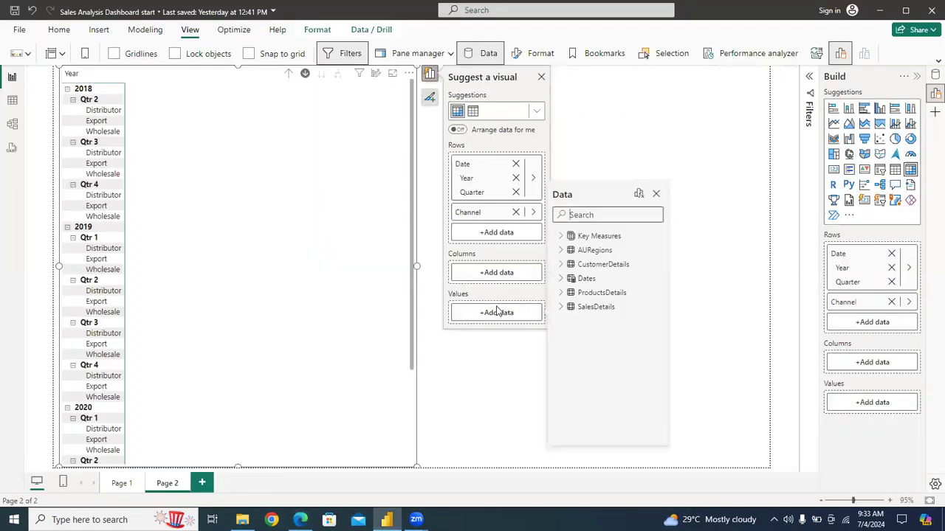
left_click(559, 237)
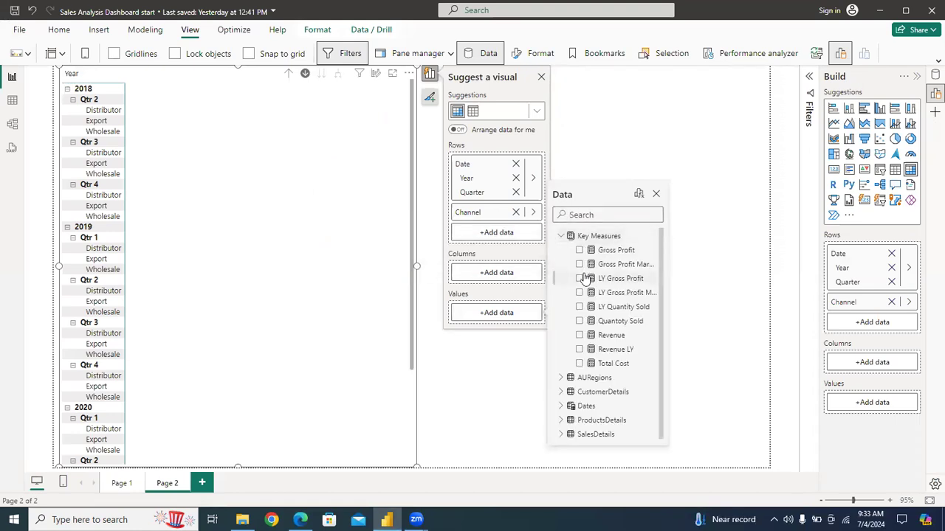
left_click(579, 335)
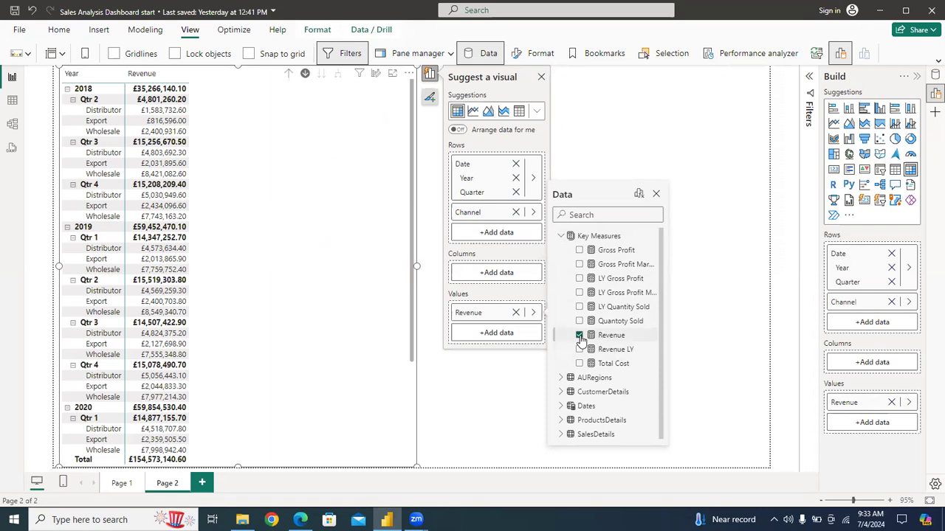
- Remove Revenue from the matrix values and add Total Cost, Revenue and Gross Profit from Key Measures in that order
left_click(580, 336)
left_click(579, 364)
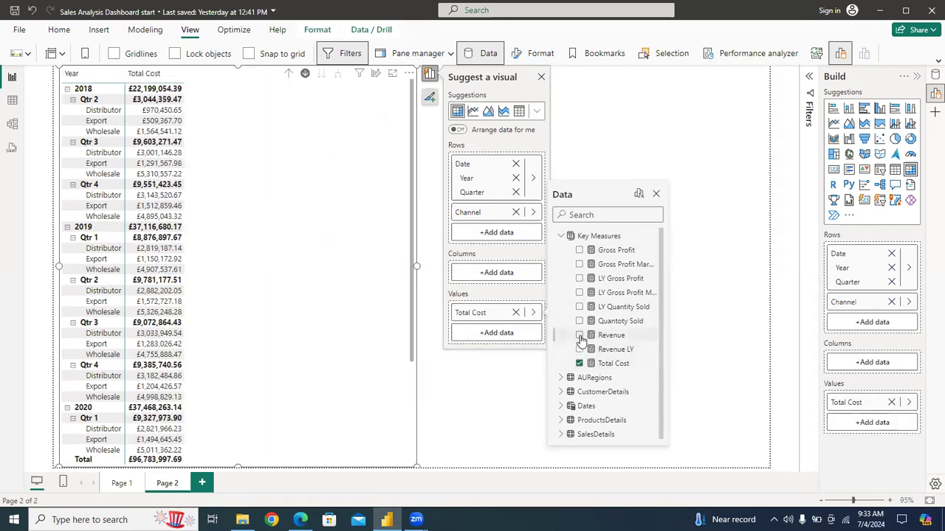
left_click(579, 336)
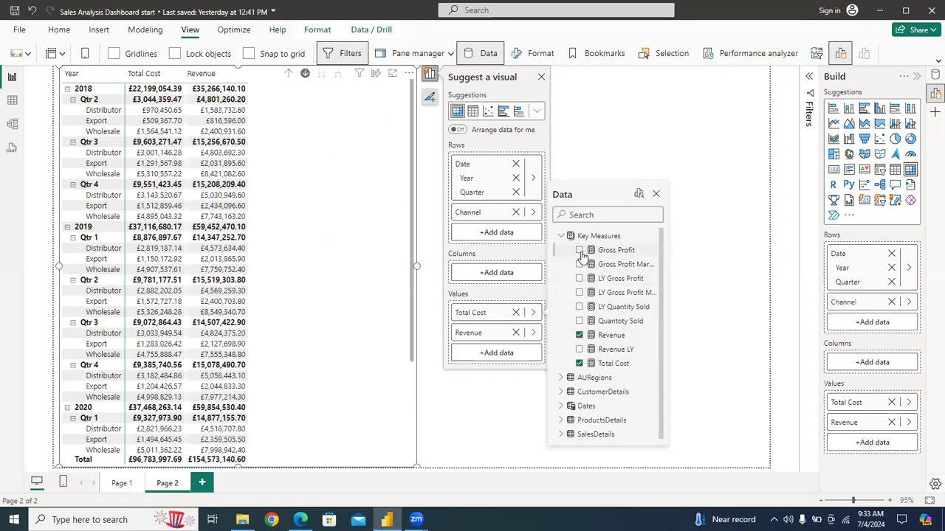
left_click(579, 251)
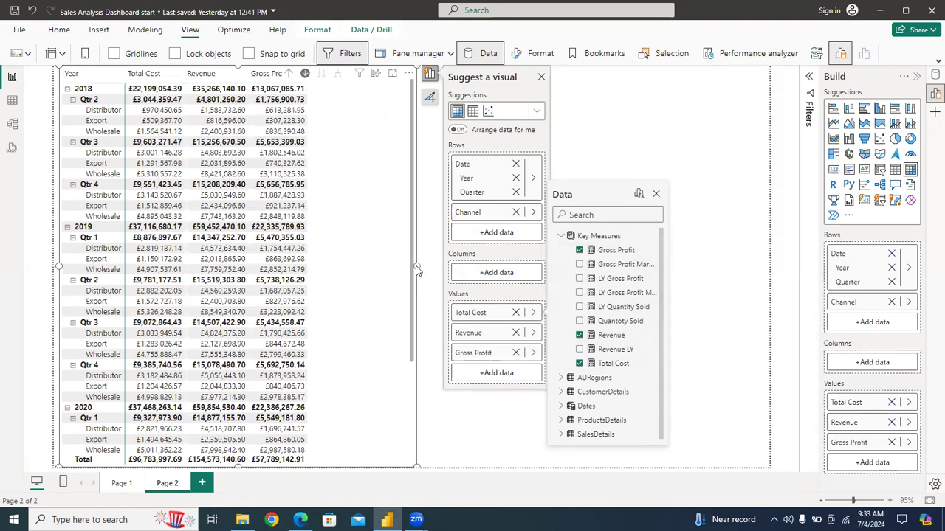
left_click(705, 135)
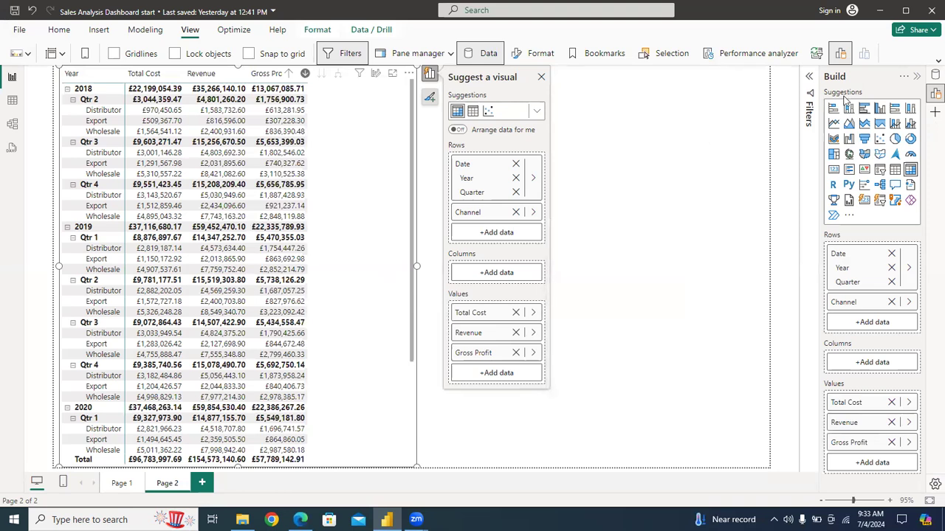
- View the DAX formula of the Revenue measure in the Key Measures table
left_click(933, 75)
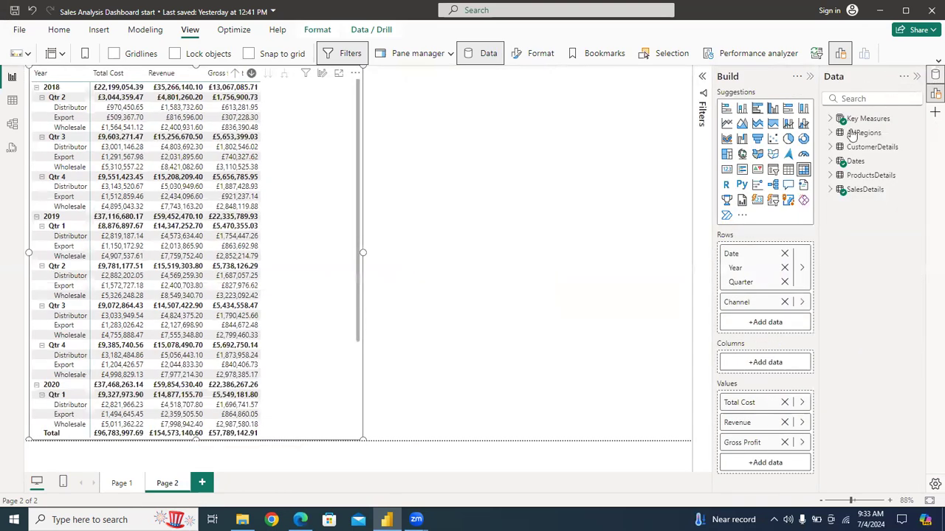
left_click(829, 119)
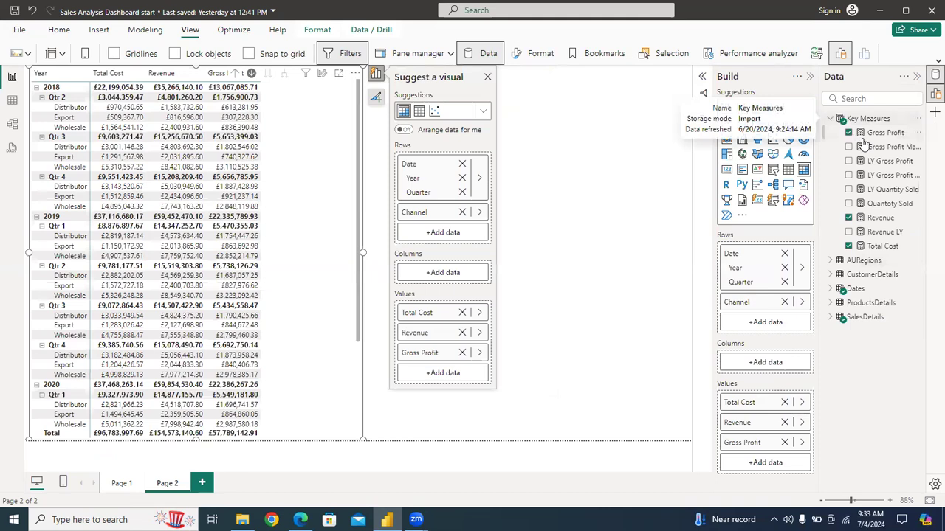
left_click(879, 218)
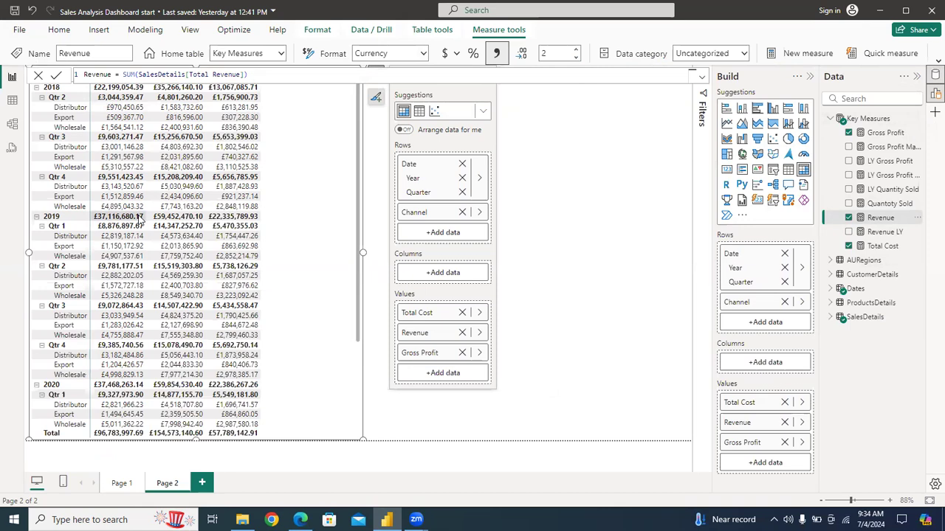
left_click(533, 379)
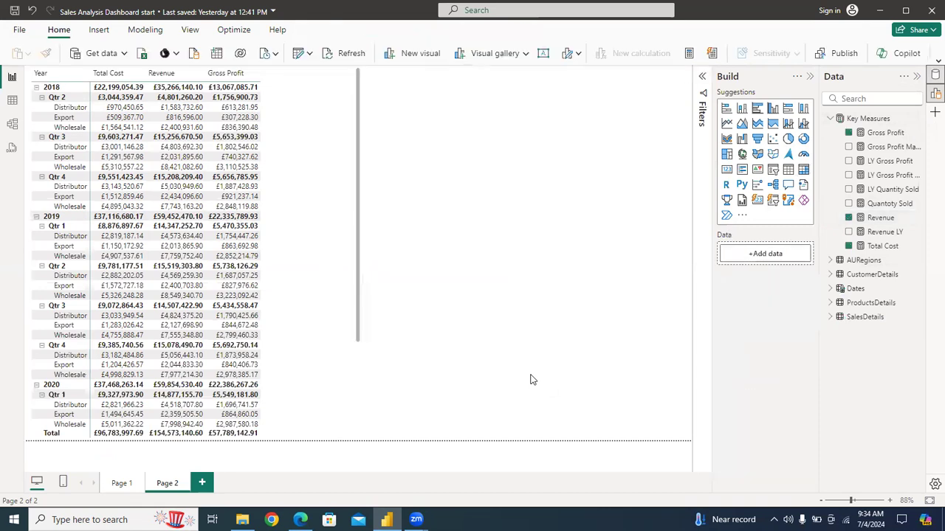
- Free up canvas space, roll the matrix up to the quarter level, and briefly check the channel breakdown of 2019 Qtr 1
left_click(916, 76)
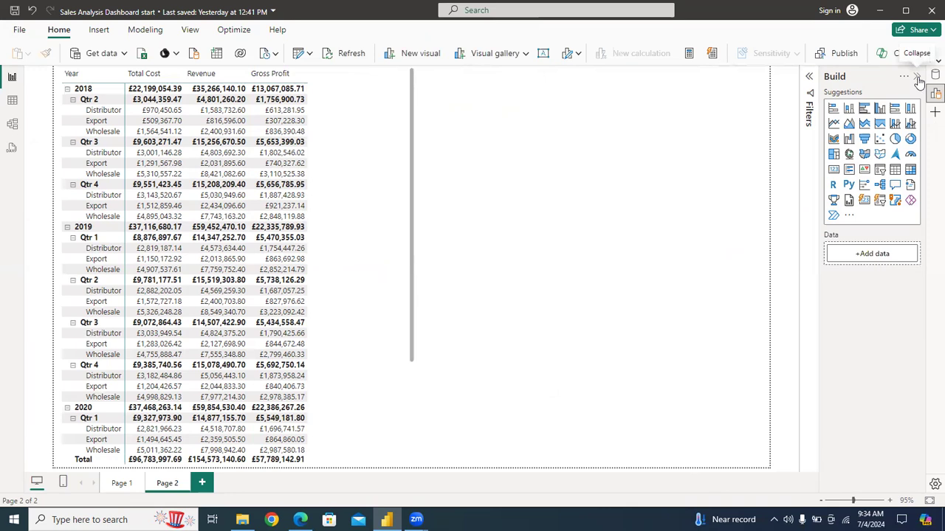
left_click(918, 78)
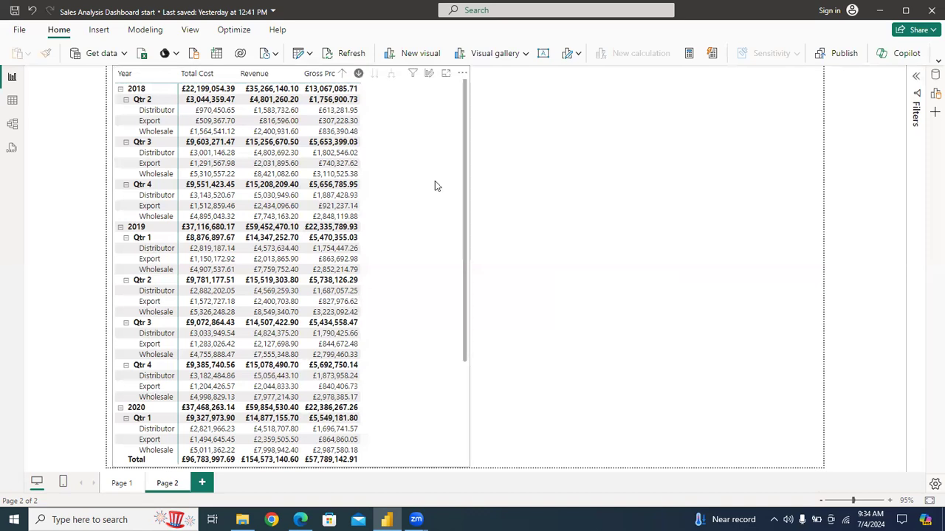
left_click(343, 75)
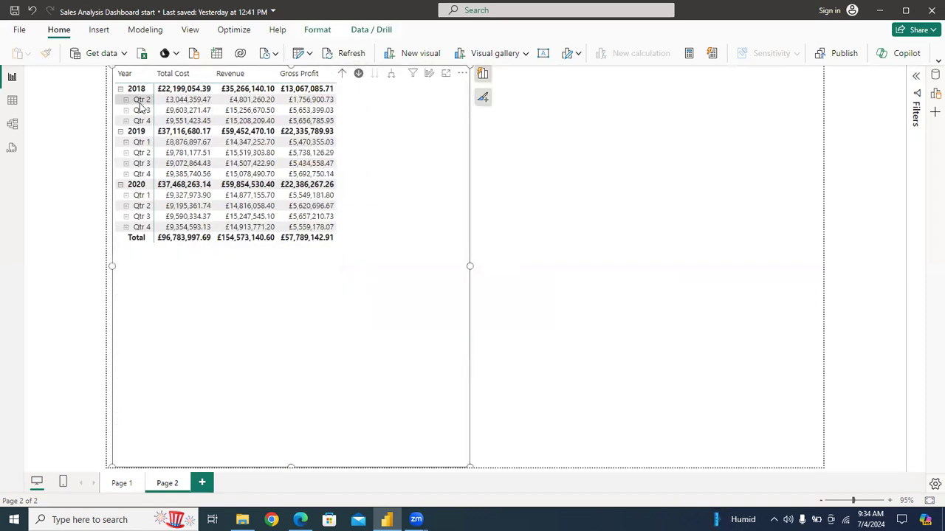
left_click(126, 143)
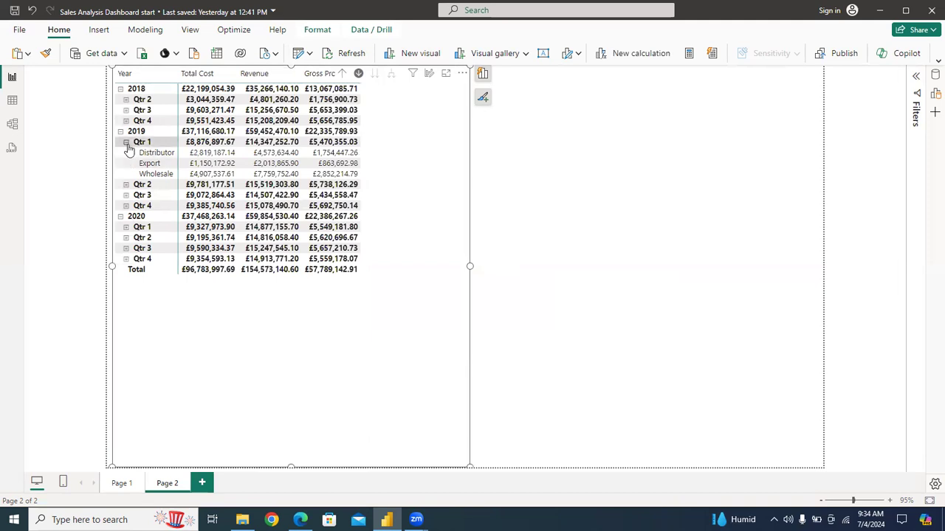
left_click(127, 143)
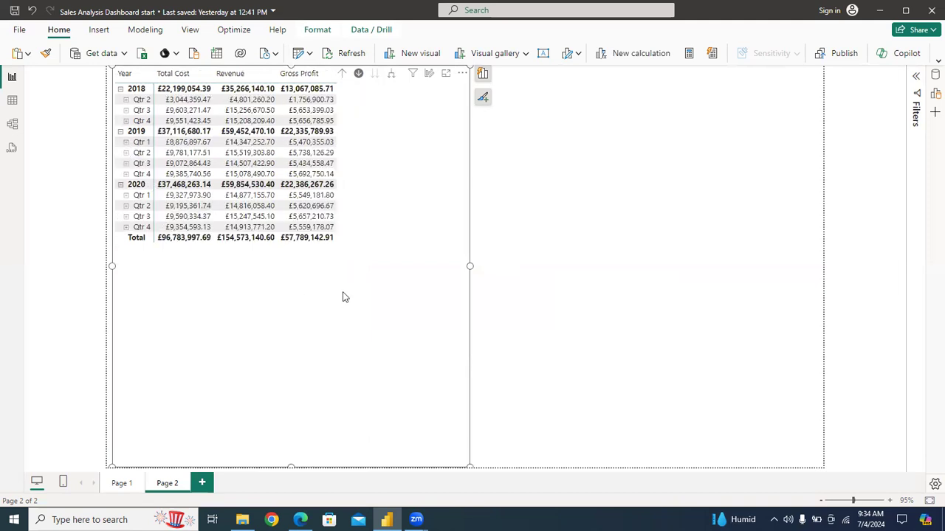
- Read the Step 3 instructions on the quarterly revenue quick measure in the enlarged PDF in Edge and return to Power BI Desktop
left_click(300, 519)
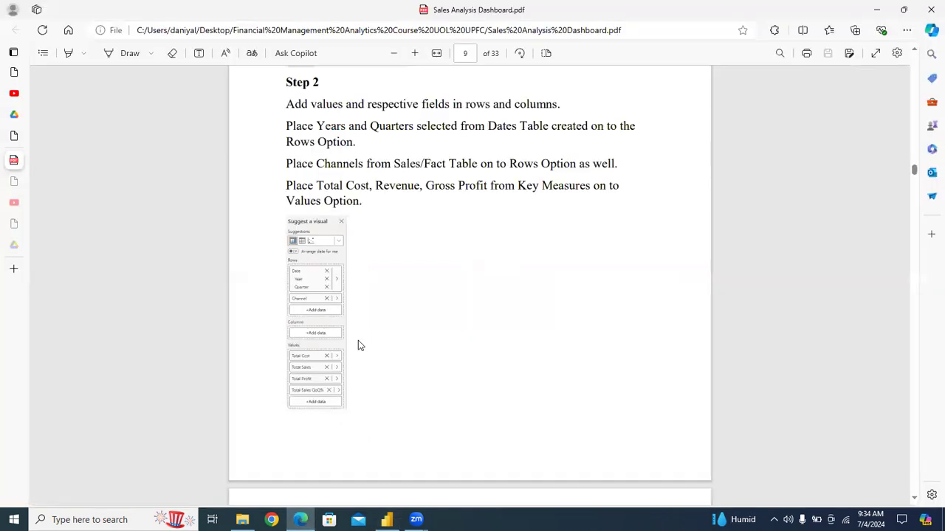
scroll(360, 345, "down", 3)
scroll(359, 346, "down", 10)
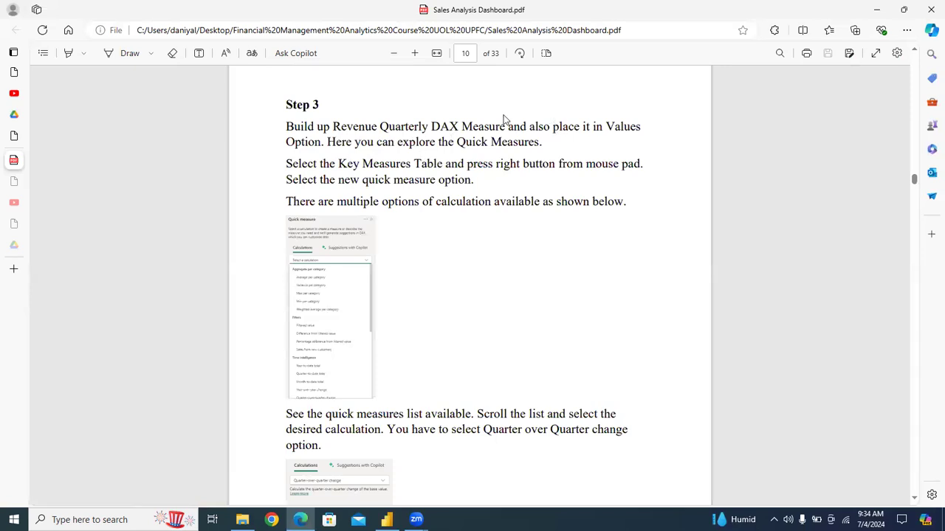
left_click(414, 57)
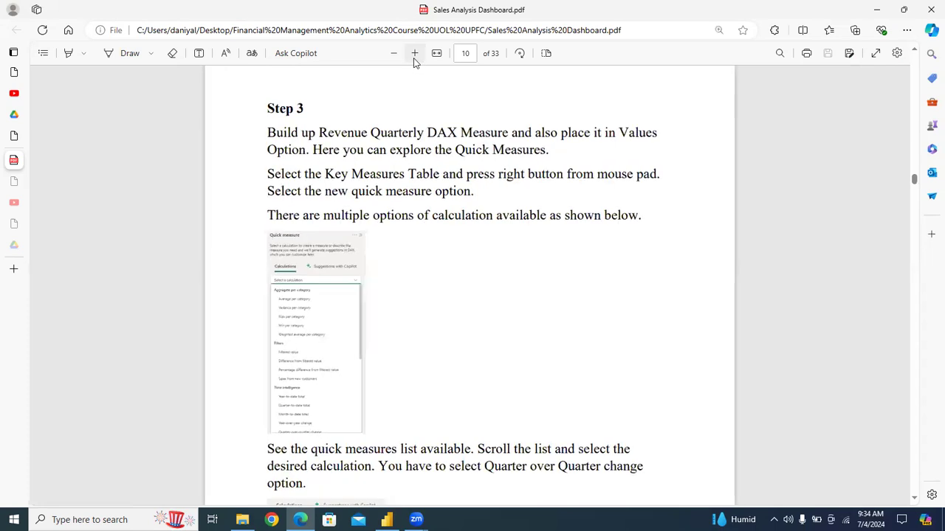
left_click(414, 58)
left_click(414, 58)
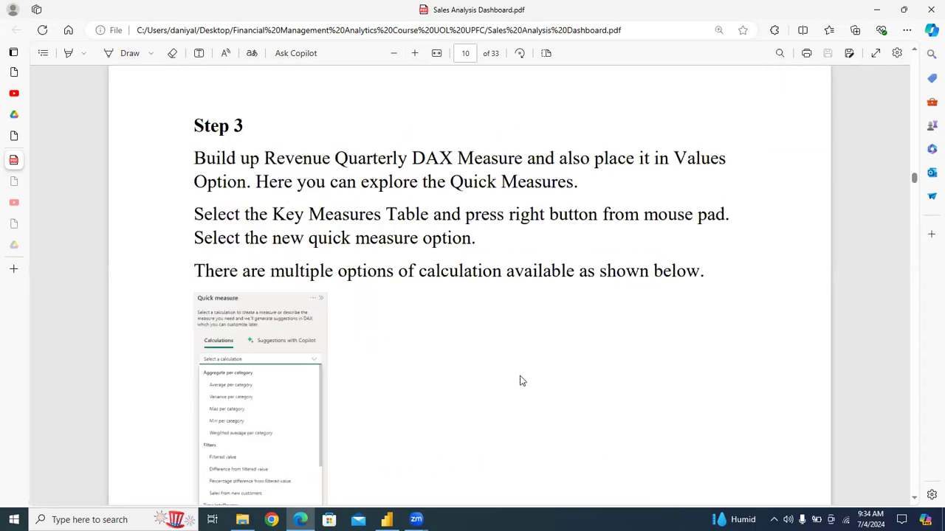
scroll(520, 380, "down", 1)
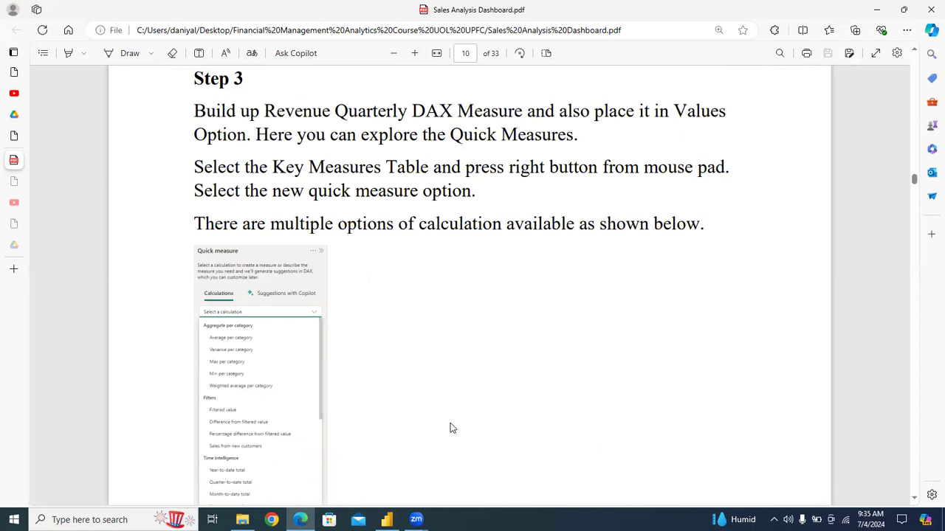
left_click(387, 520)
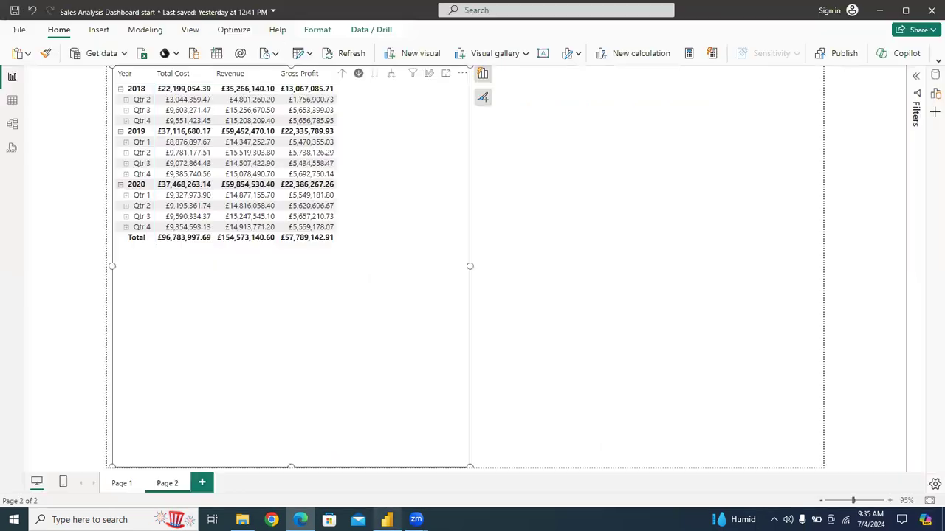
left_click(462, 74)
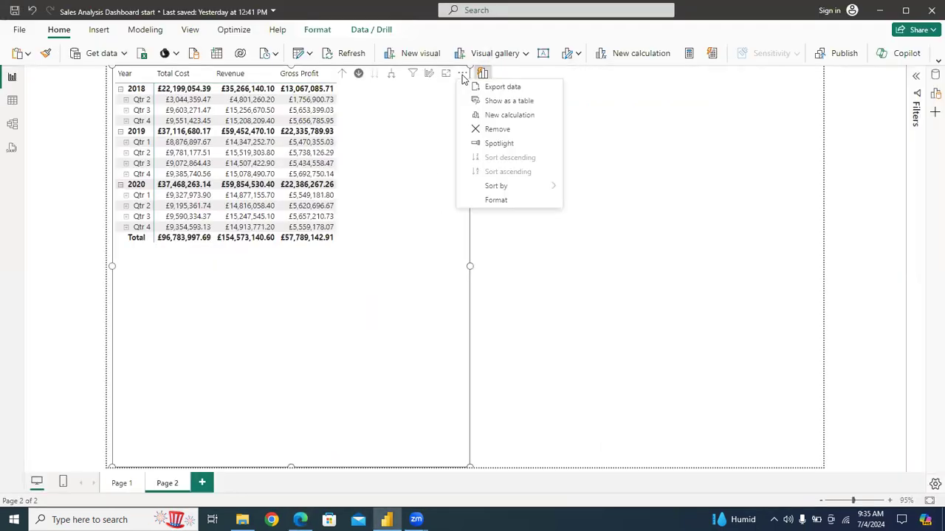
left_click(493, 116)
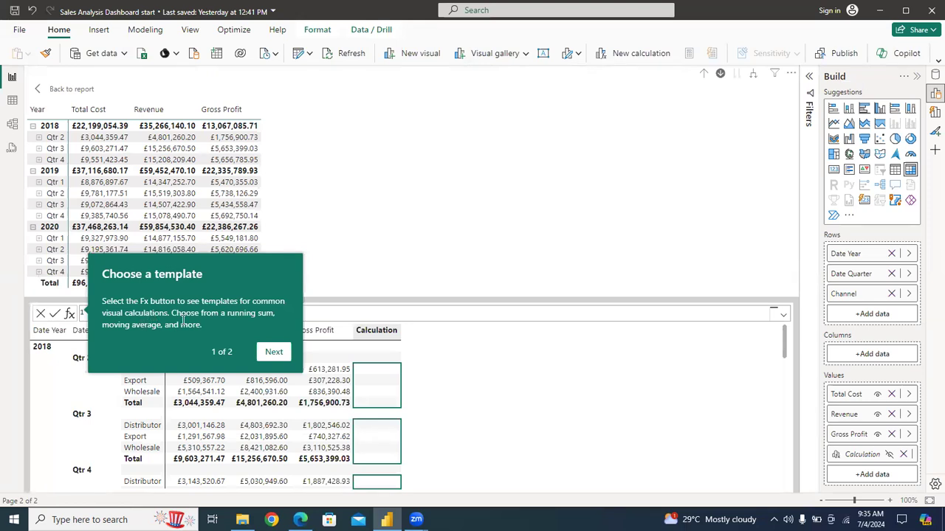
left_click(276, 352)
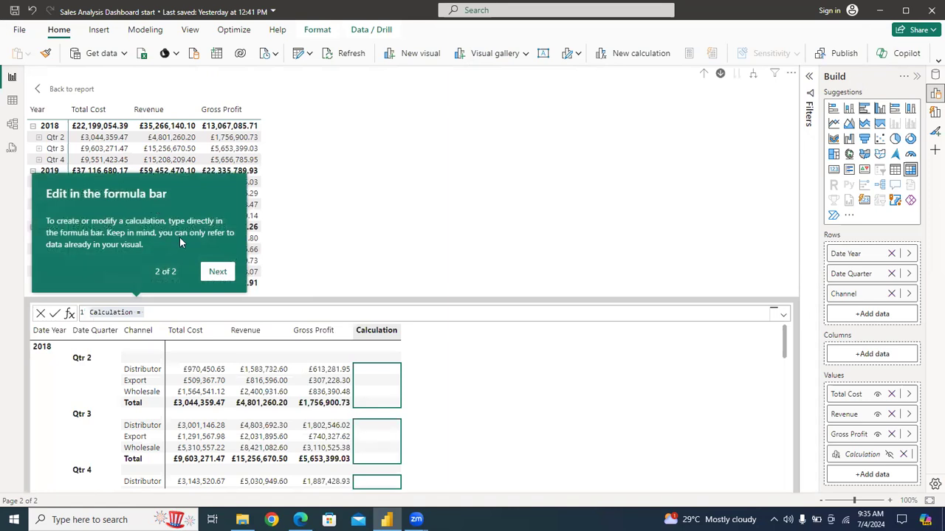
left_click(218, 272)
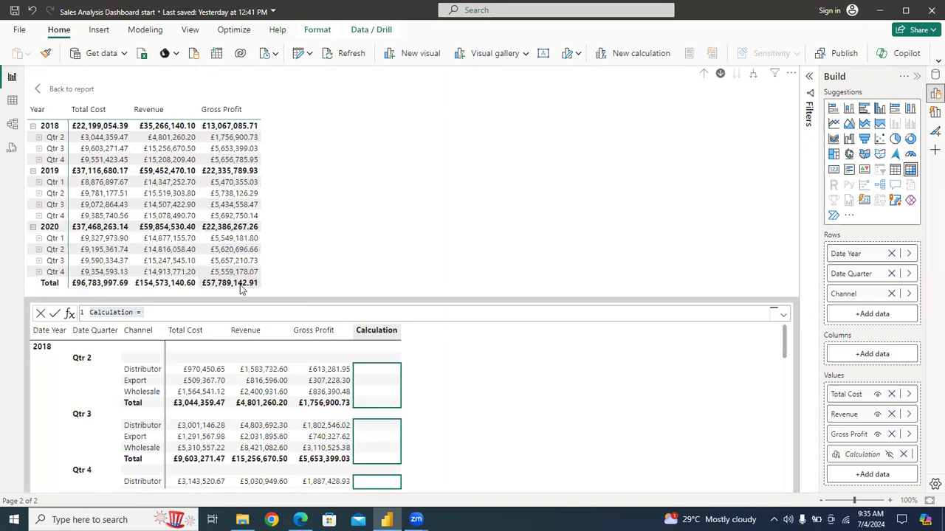
left_click(41, 314)
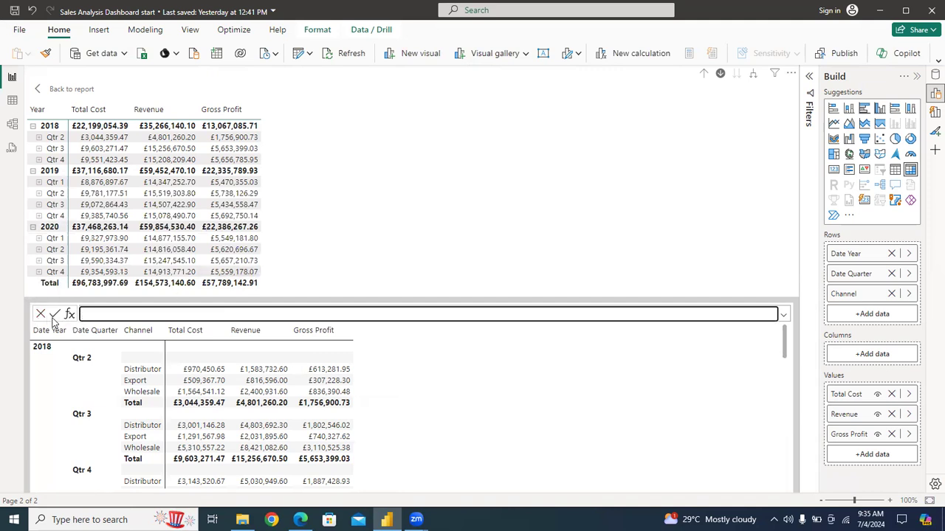
left_click(405, 209)
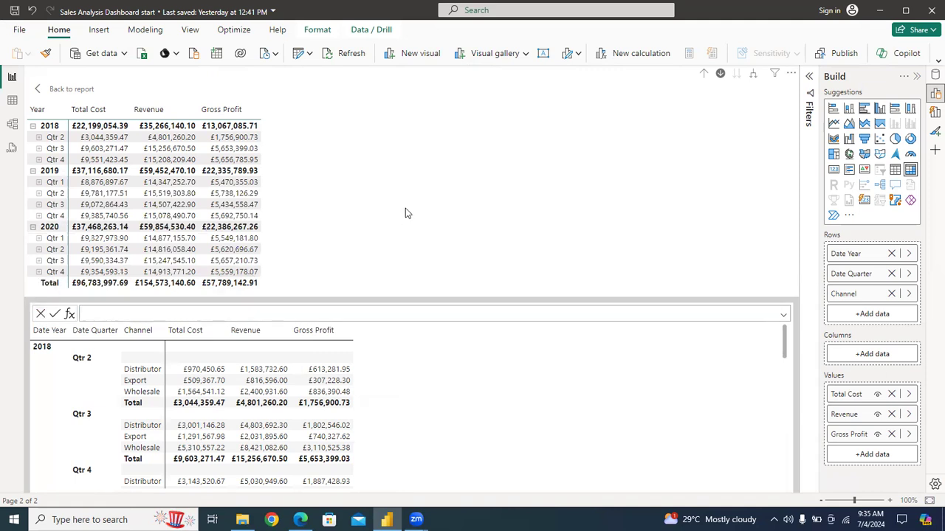
left_click(42, 88)
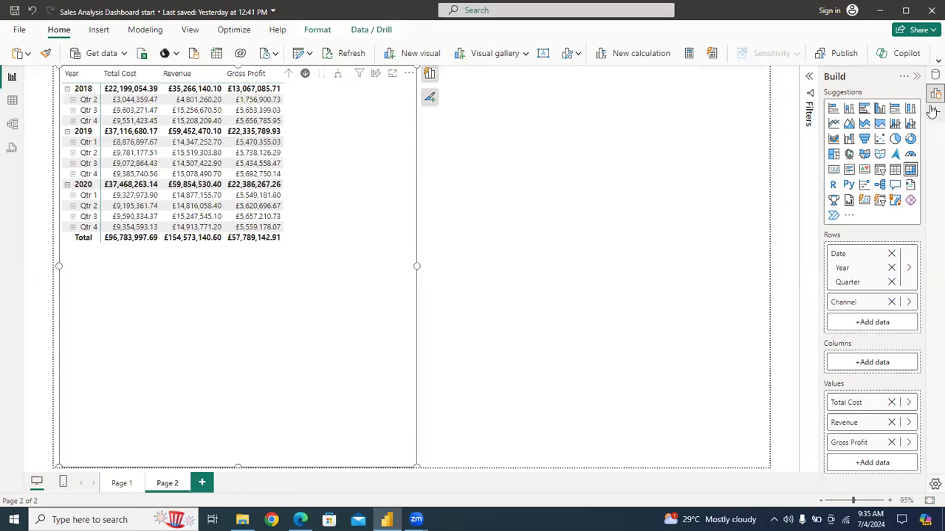
- Start a new quick measure in the Key Measures table and choose Quarter-over-quarter change as its calculation
left_click(934, 78)
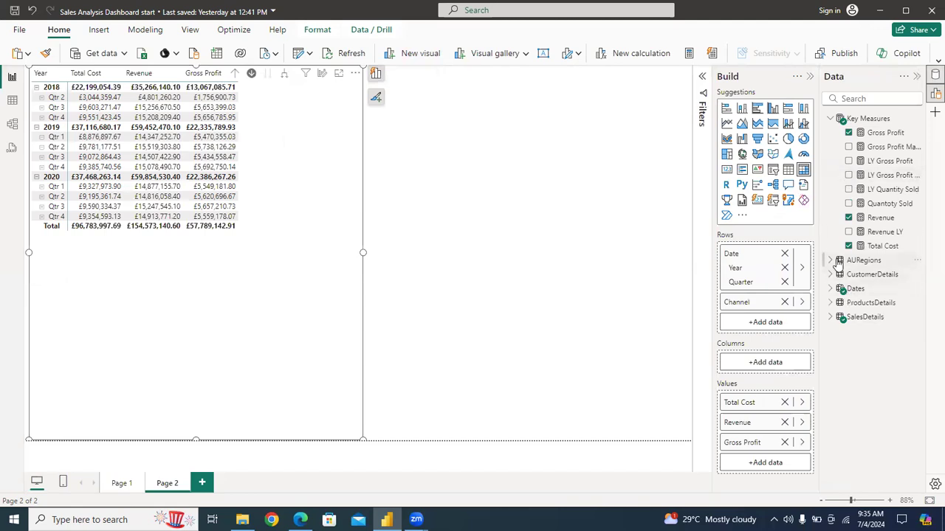
left_click(878, 121)
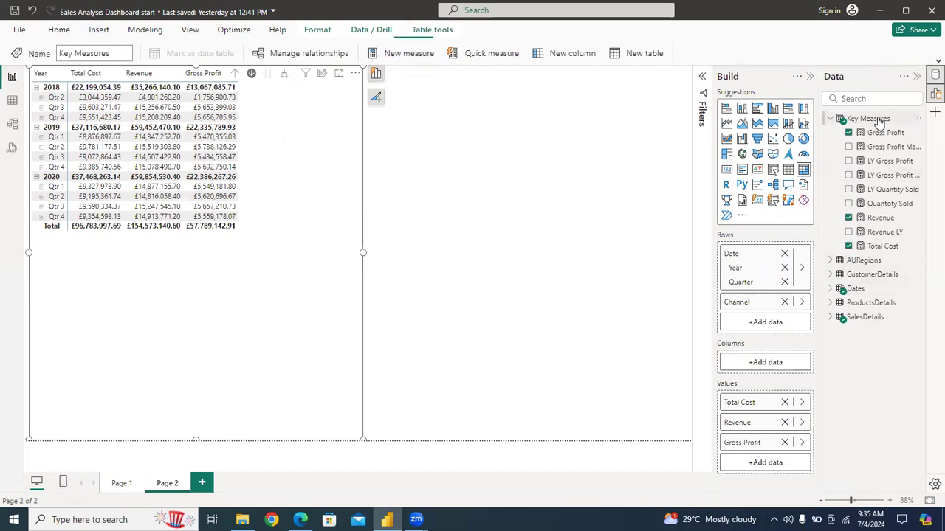
left_click(918, 120)
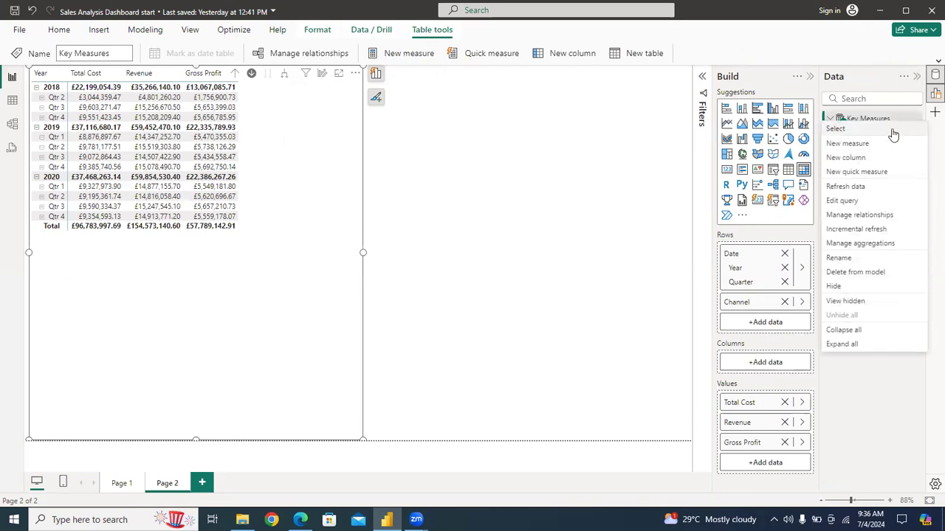
left_click(856, 172)
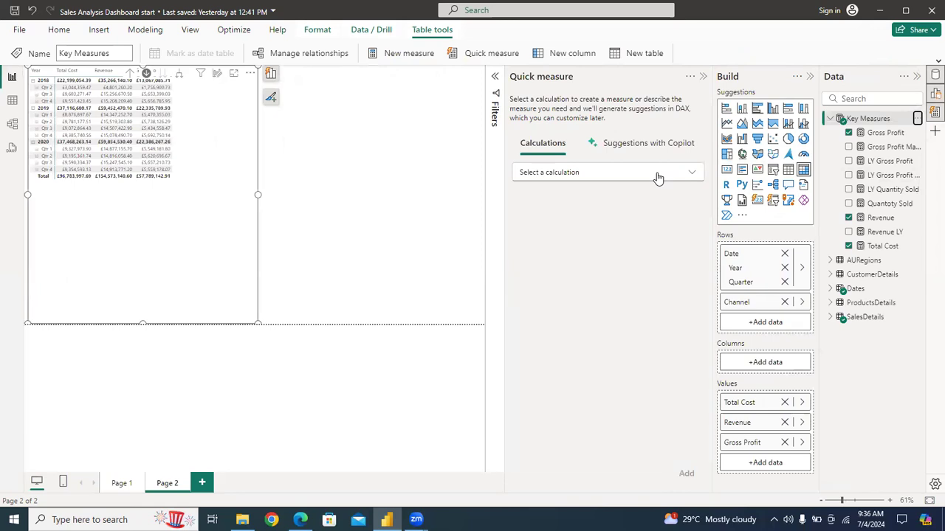
left_click(658, 176)
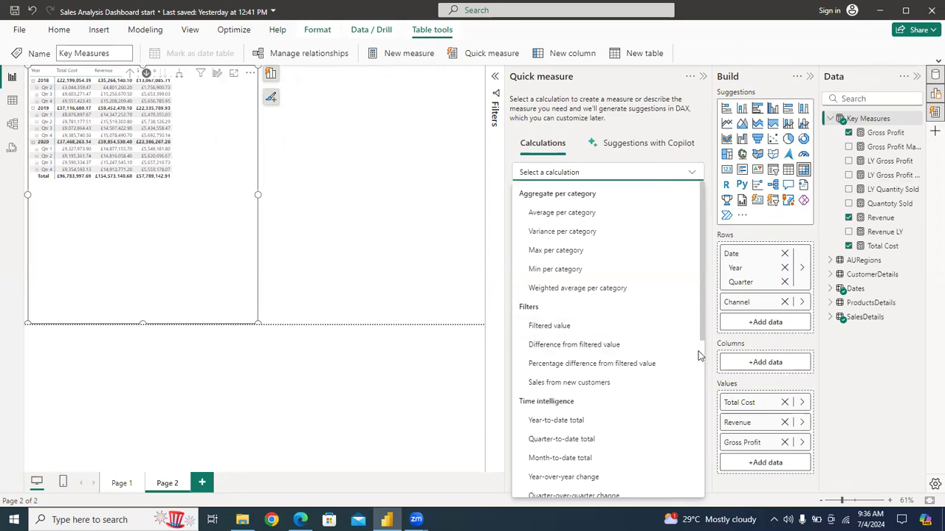
scroll(703, 361, "down", 3)
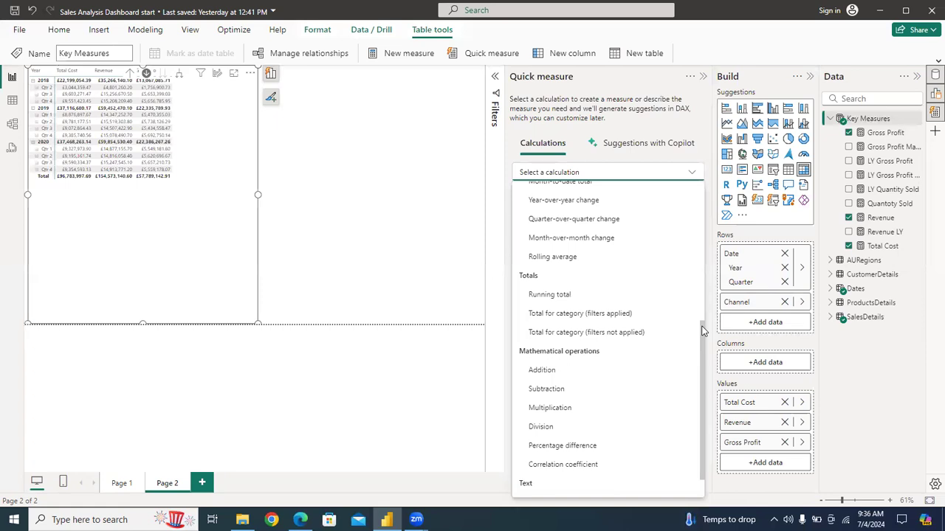
scroll(702, 325, "up", 5)
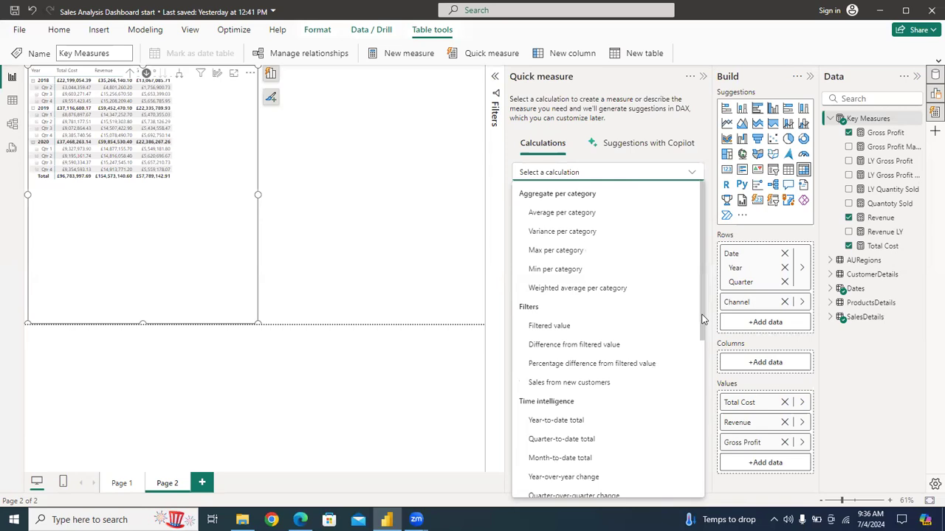
left_click_drag(702, 318, 705, 397)
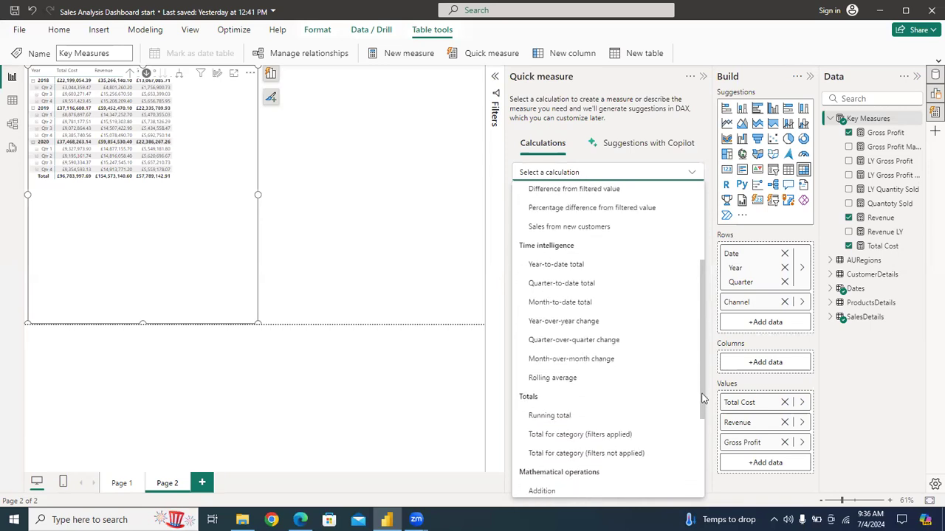
left_click(605, 343)
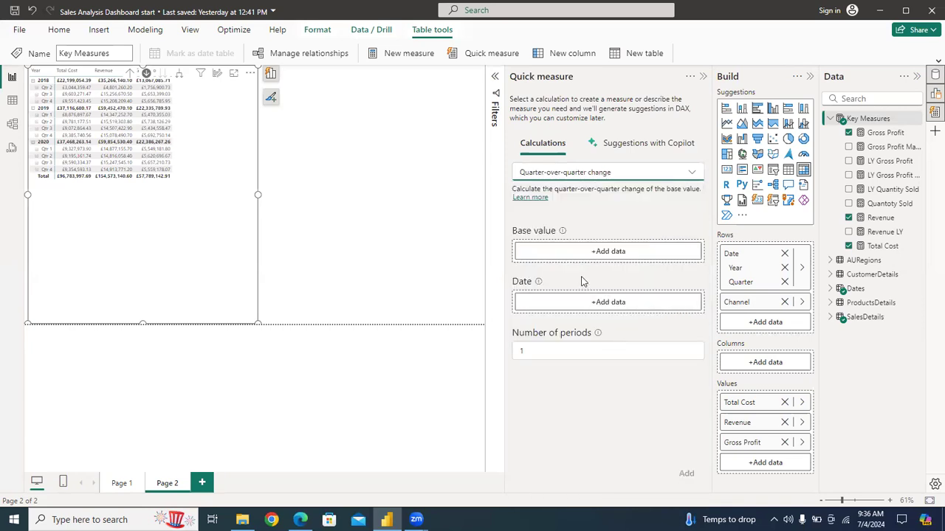
- Set Revenue from Key Measures as the quick measure's base value and Date from the Dates table as its date
left_click(594, 252)
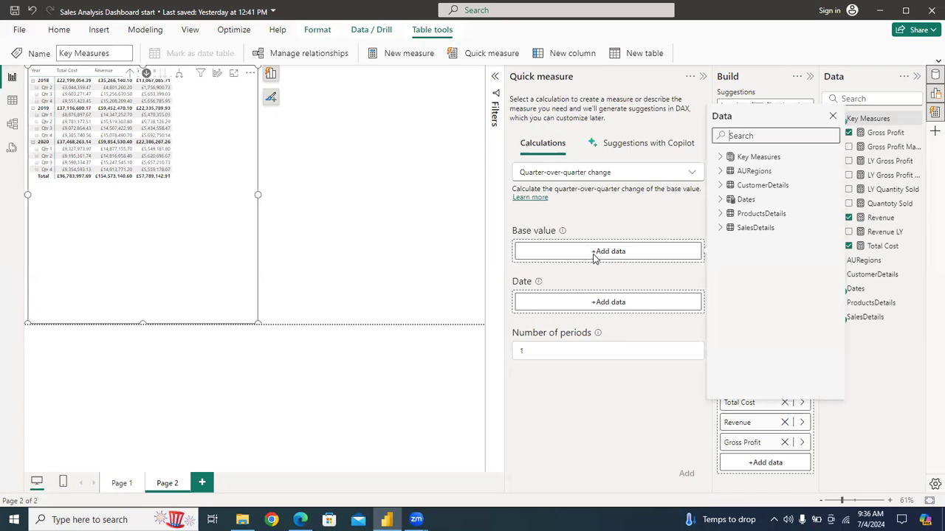
left_click(720, 157)
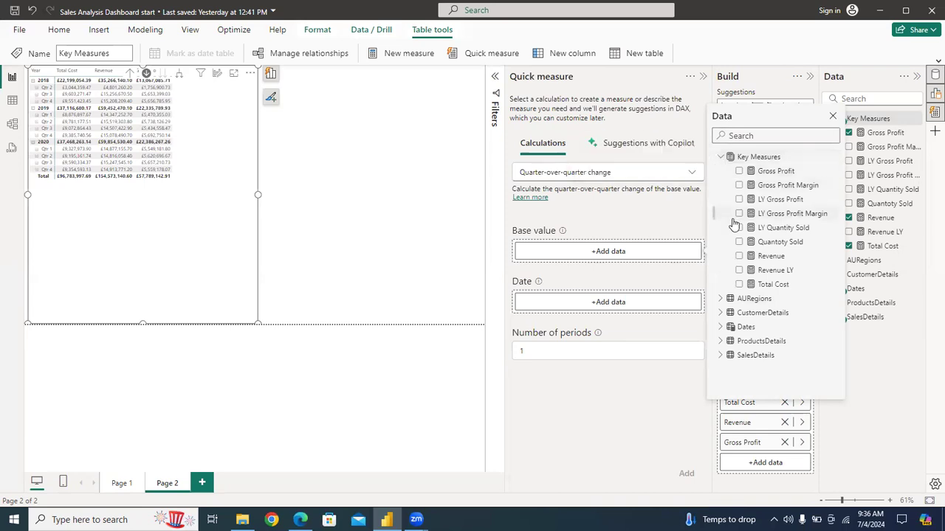
left_click(739, 257)
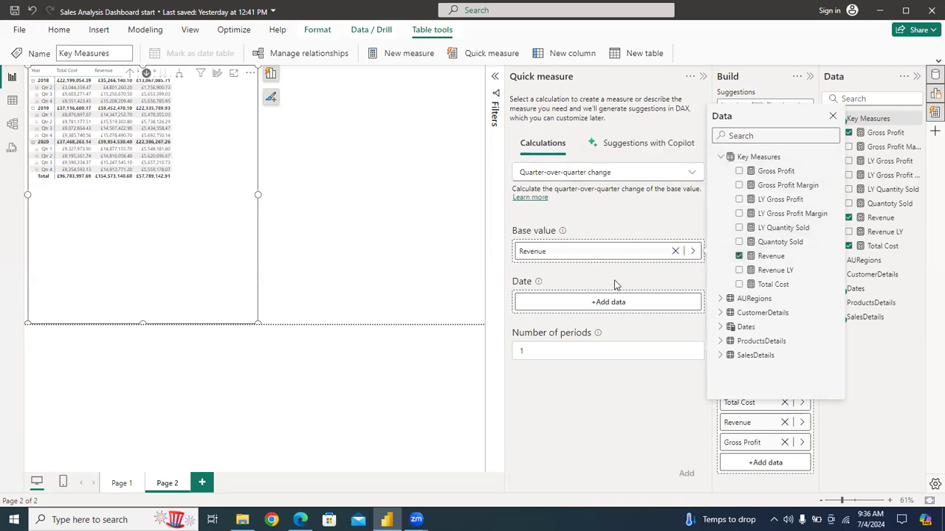
left_click(604, 304)
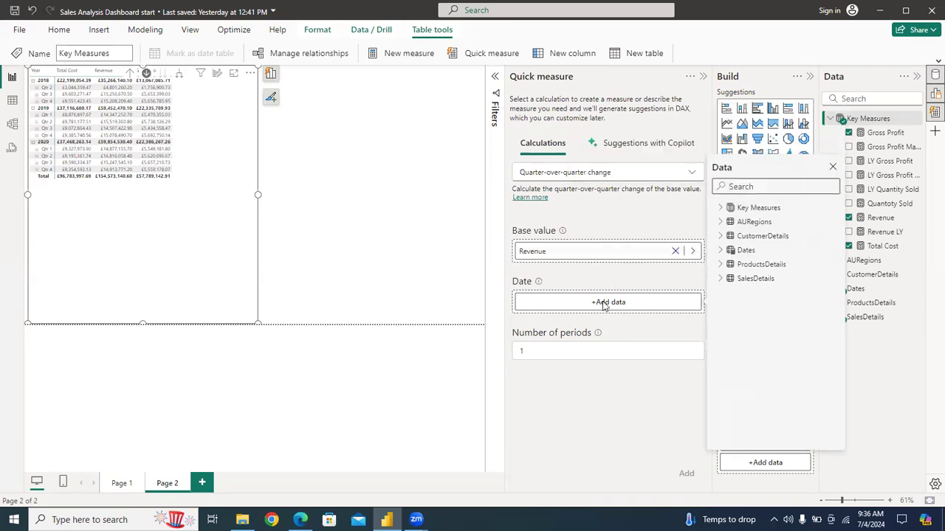
left_click(721, 251)
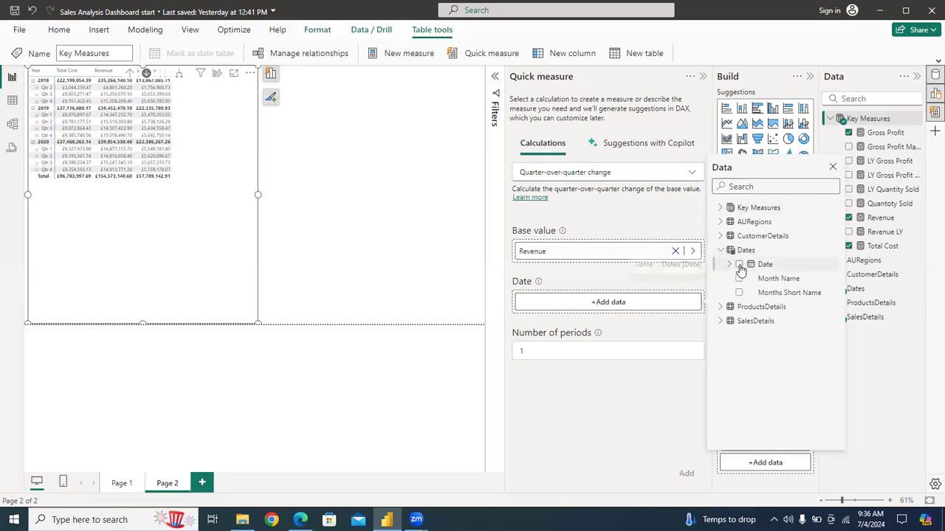
left_click(740, 266)
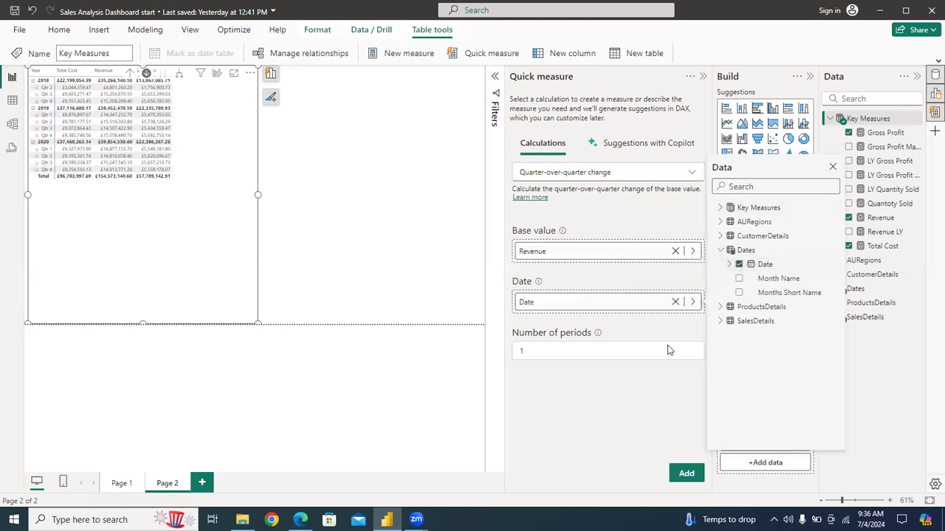
- Keep the number of periods at 1 and add the quarter-over-quarter revenue measure to the model
left_click(592, 346)
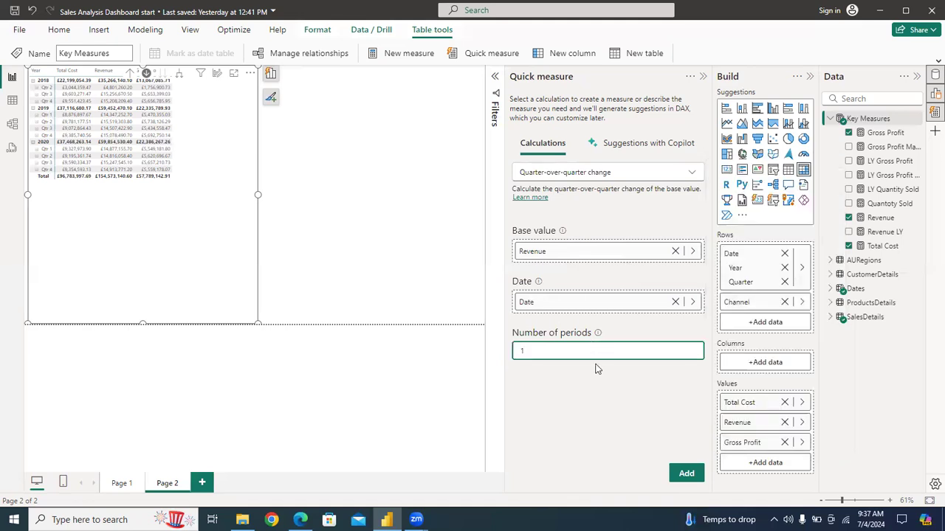
left_click(604, 397)
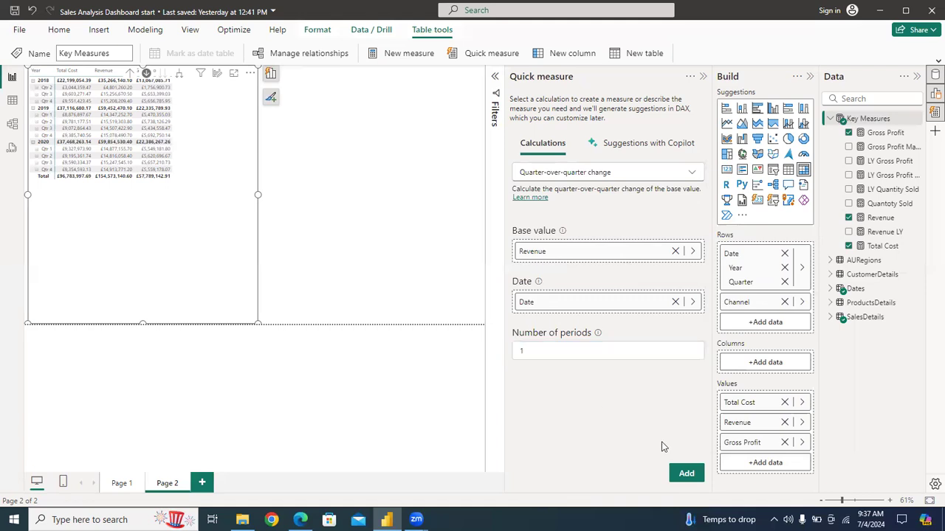
left_click(682, 475)
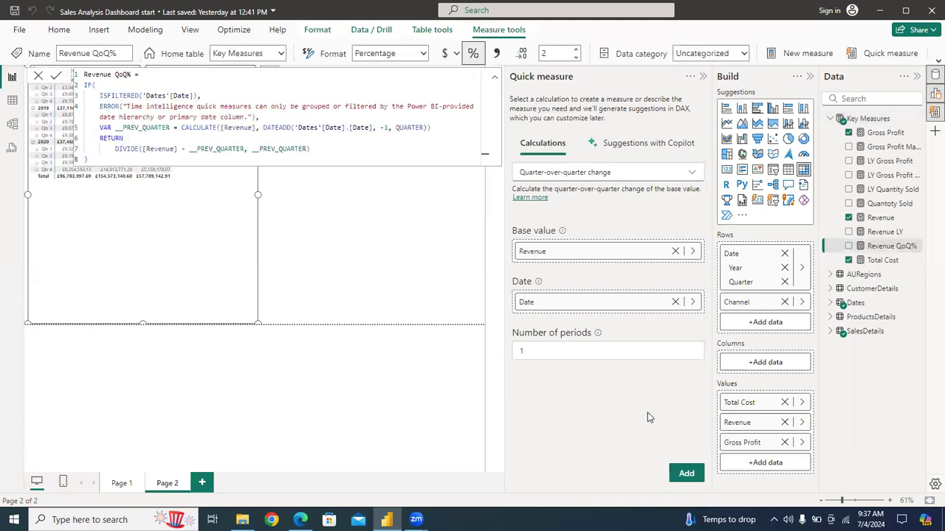
- Close the quick measure and build panes to widen the canvas, and review the DAX formula of the Revenue QoQ% measure
left_click(703, 77)
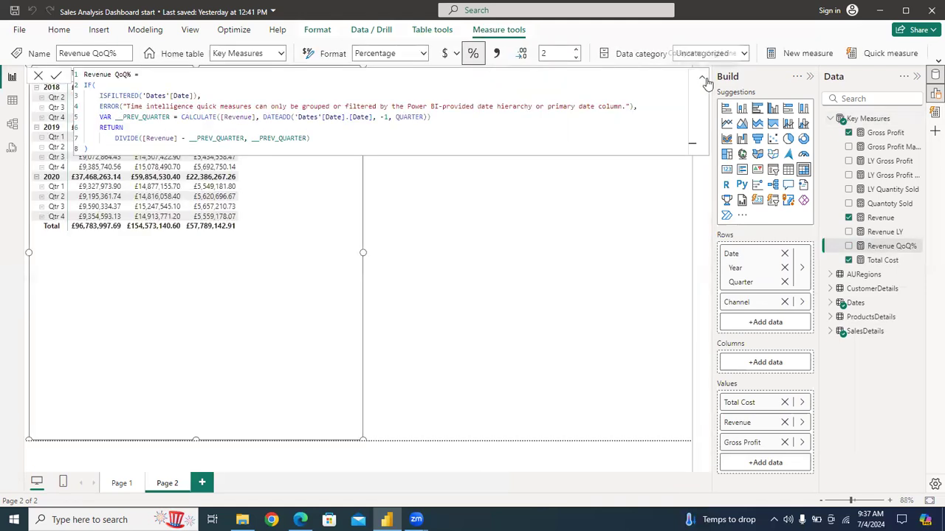
left_click(809, 78)
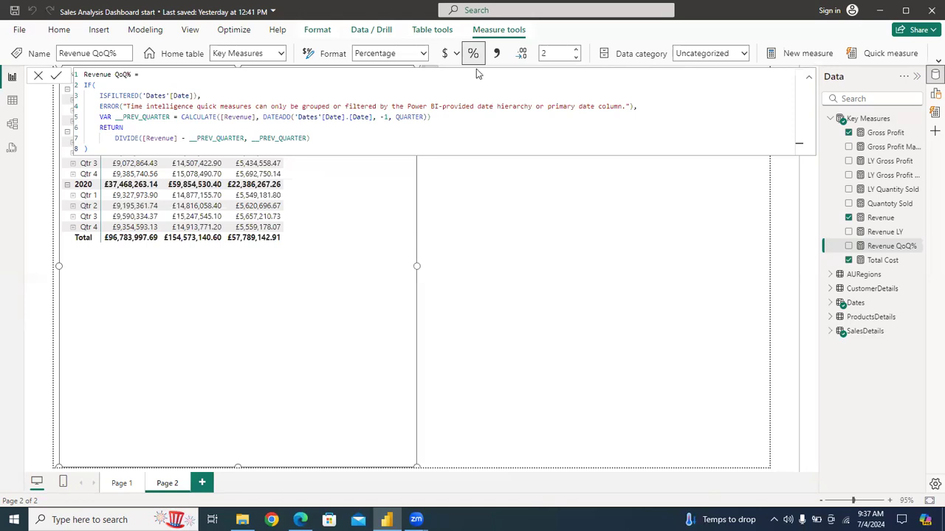
left_click(517, 185)
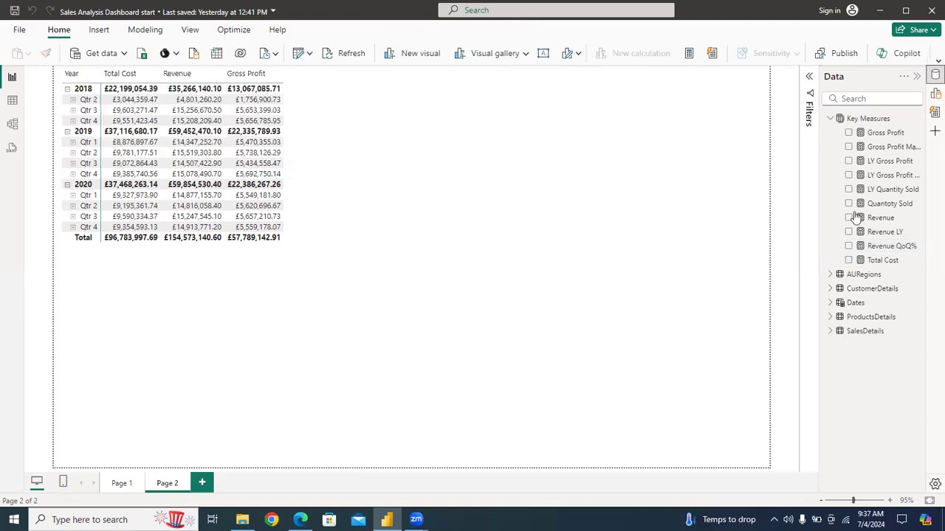
left_click(883, 249)
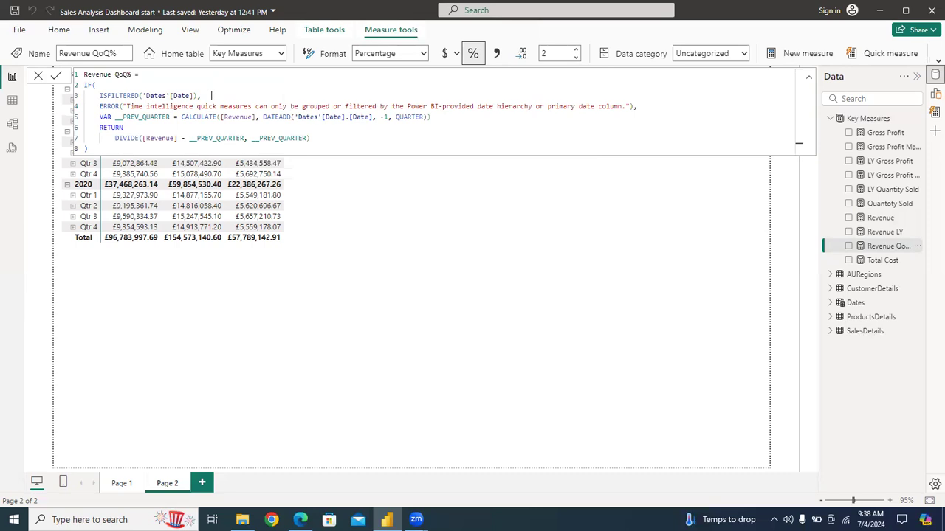
left_click(488, 194)
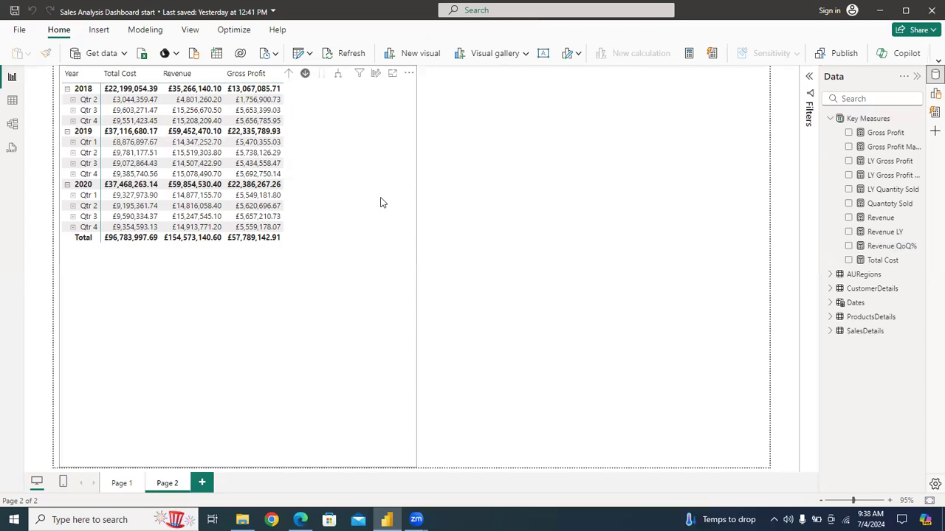
- Add the Revenue QoQ% measure to the matrix values and expand the whole matrix down to the channel level
left_click(381, 202)
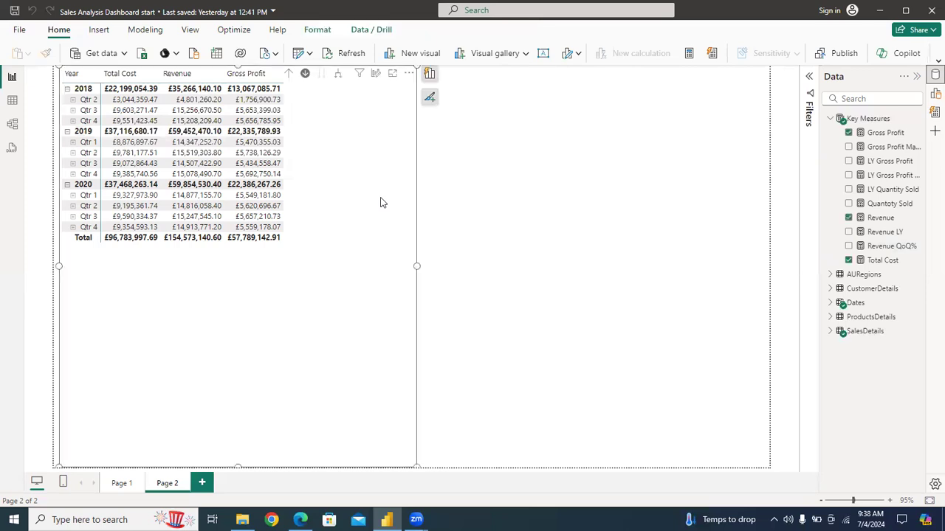
left_click(430, 75)
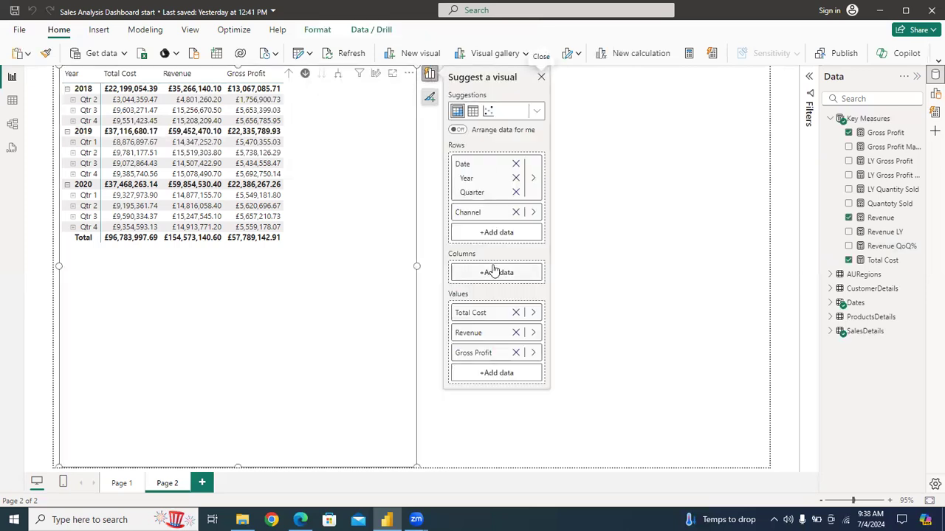
left_click(516, 380)
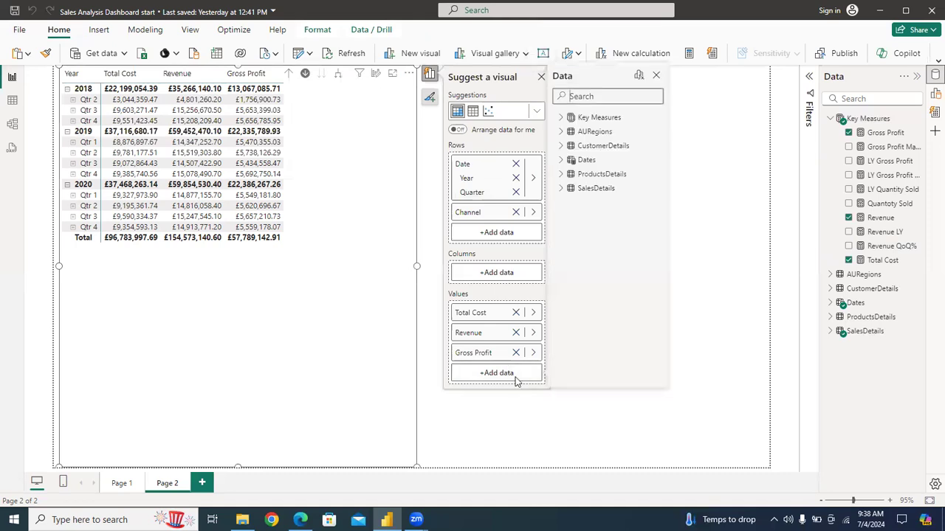
left_click(561, 117)
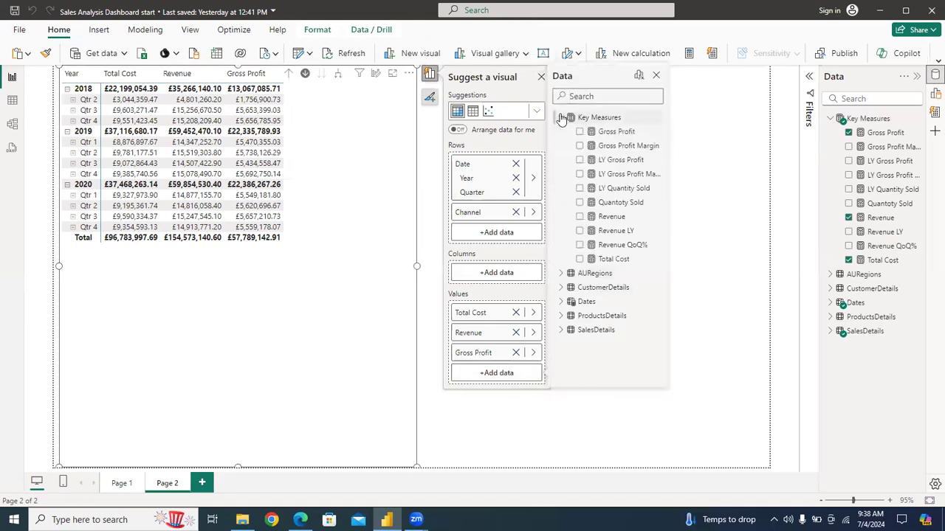
left_click(579, 245)
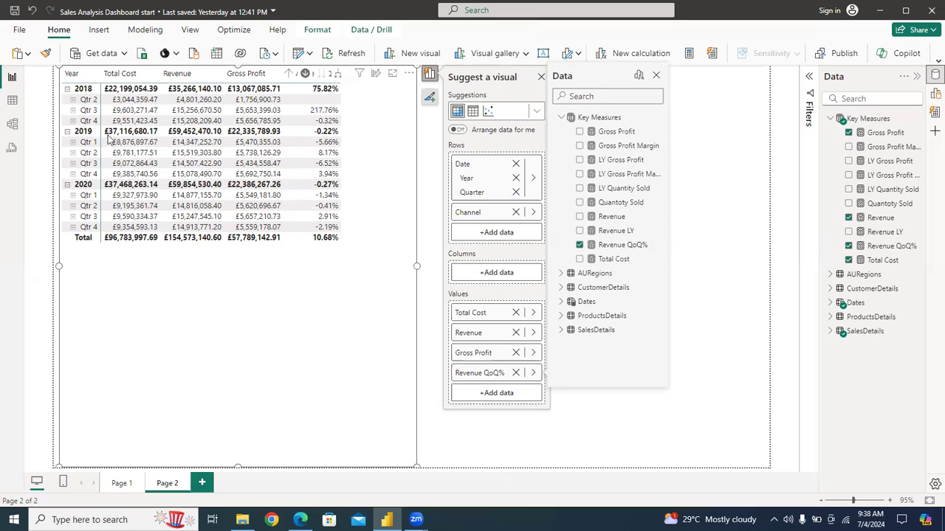
left_click(336, 75)
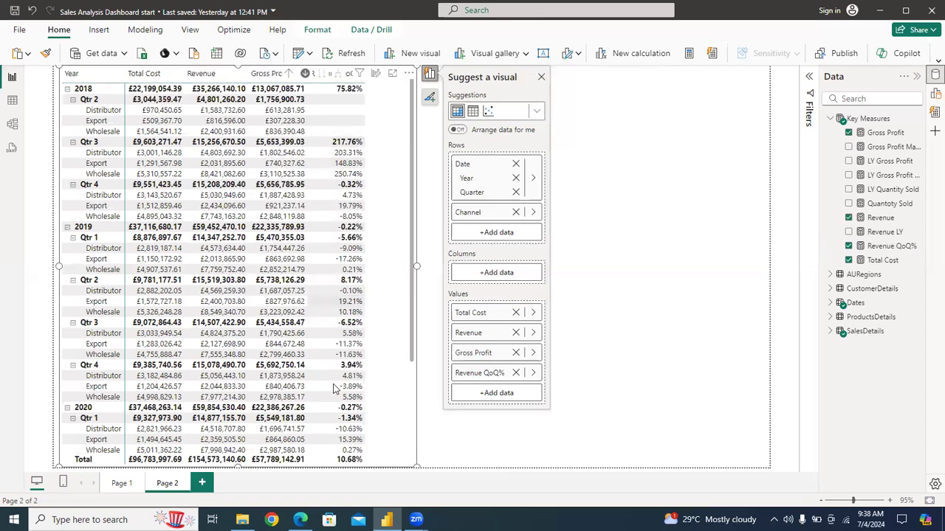
- Switch to the Sales Analysis Dashboard PDF in Edge and read Steps 4 and 5 on adding the measure and formatting the table
left_click(301, 520)
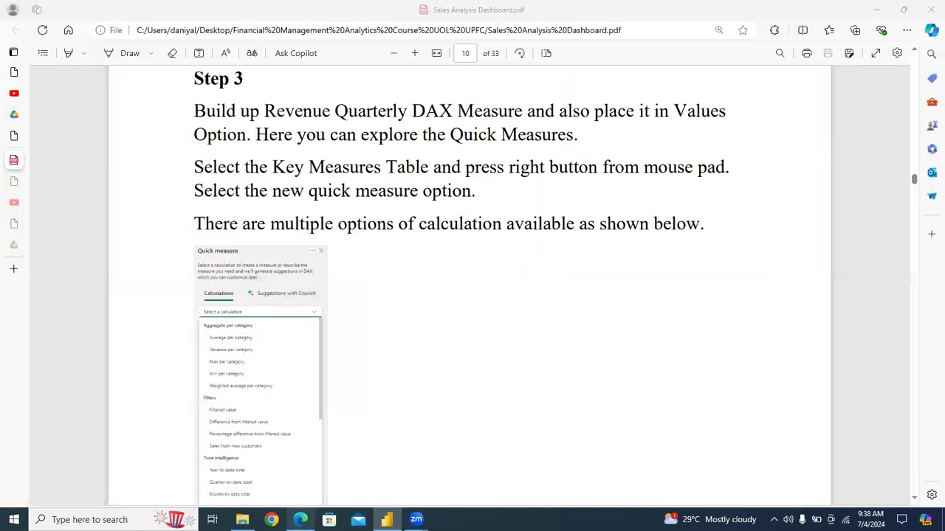
scroll(370, 383, "down", 5)
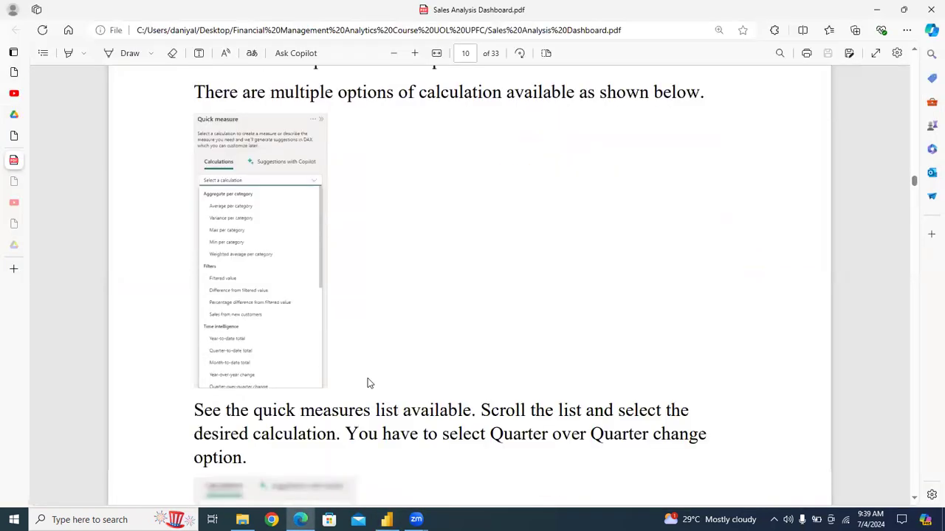
scroll(368, 382, "down", 6)
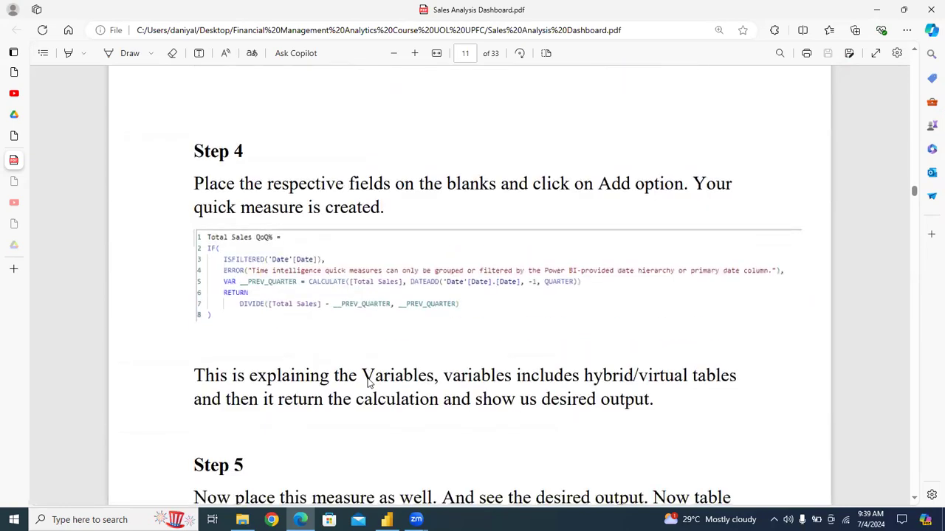
scroll(368, 382, "down", 2)
scroll(370, 382, "down", 2)
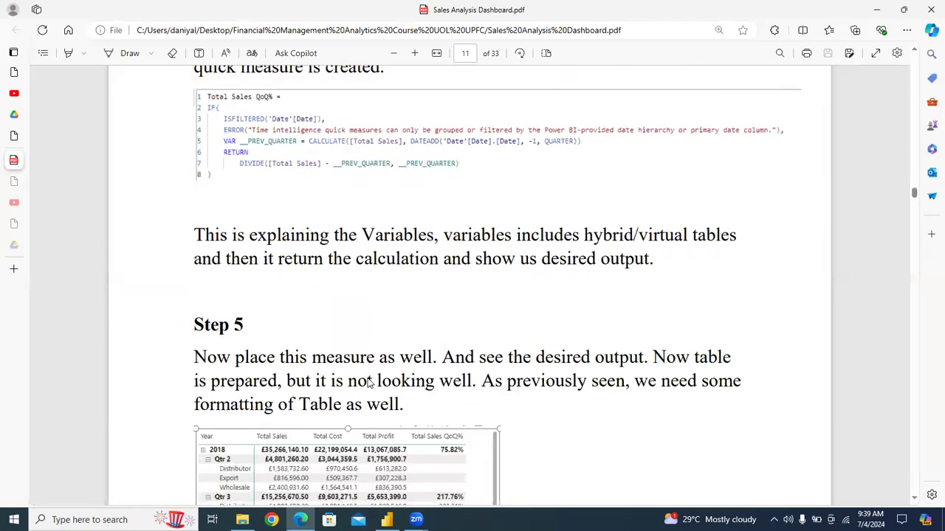
scroll(370, 381, "up", 2)
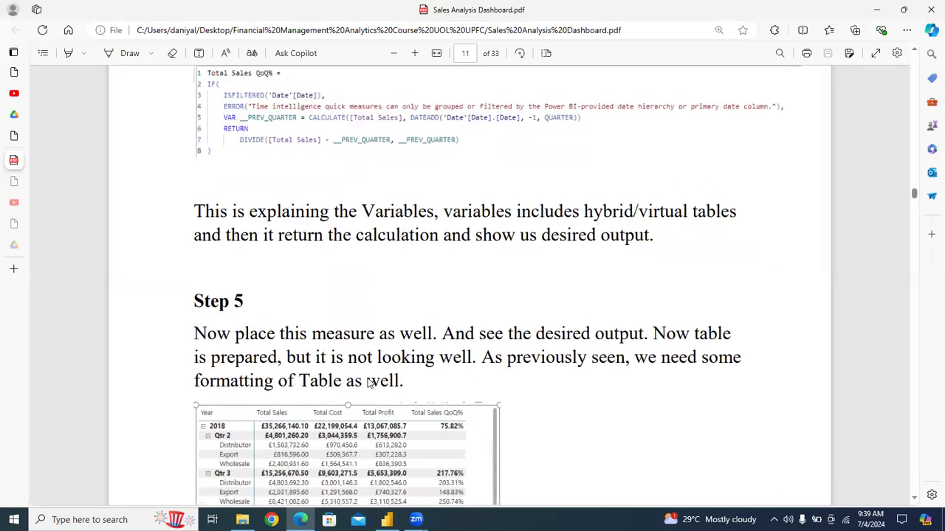
scroll(370, 381, "up", 2)
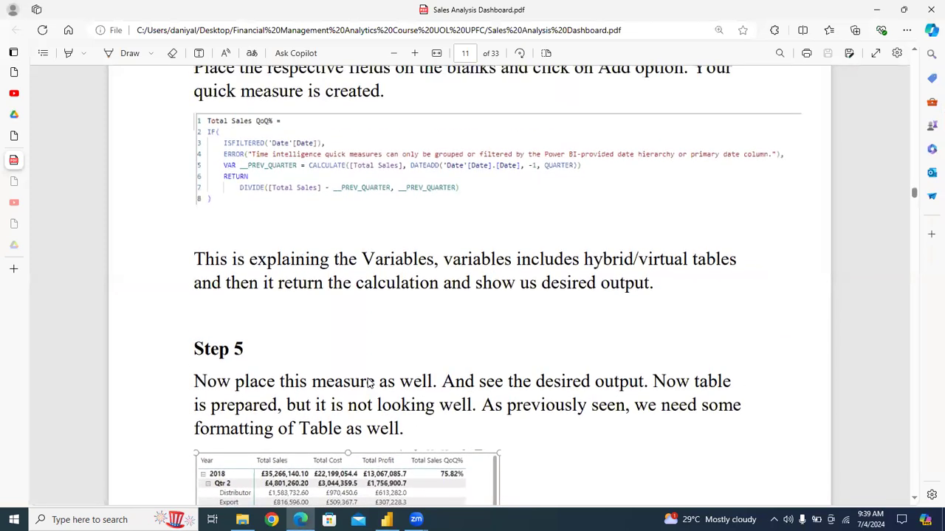
scroll(370, 382, "down", 1)
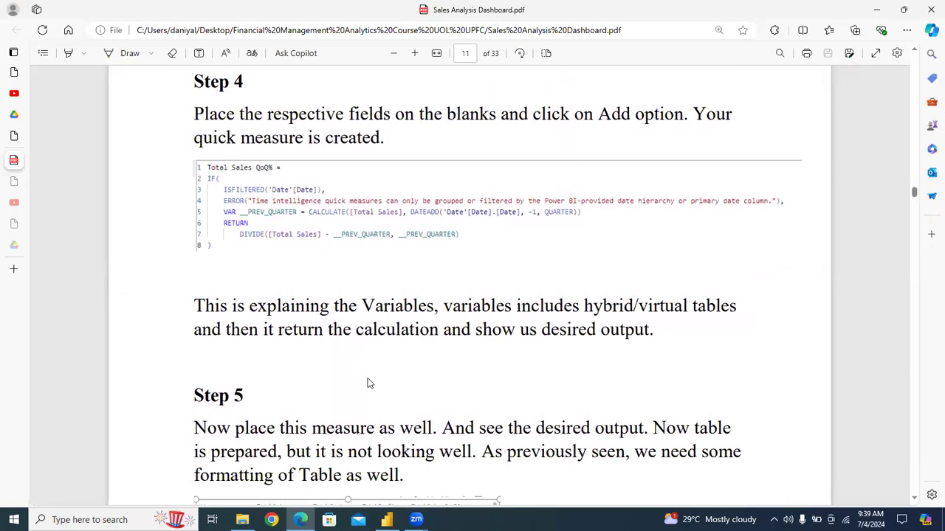
scroll(369, 383, "down", 1)
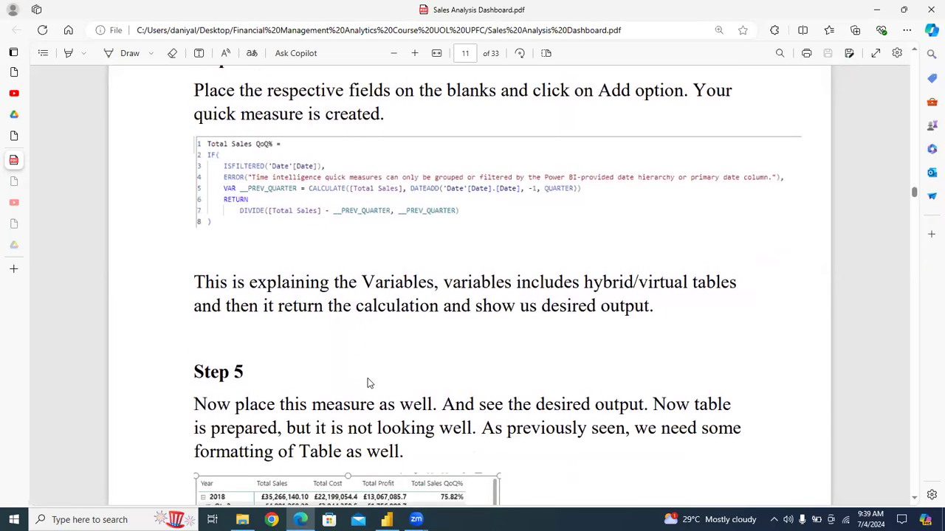
scroll(370, 383, "down", 1)
scroll(370, 383, "down", 5)
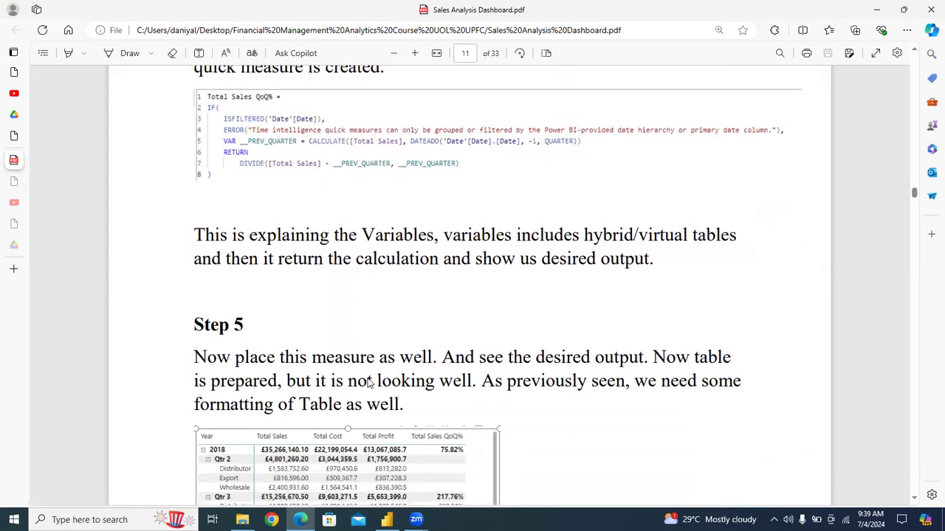
scroll(370, 383, "down", 1)
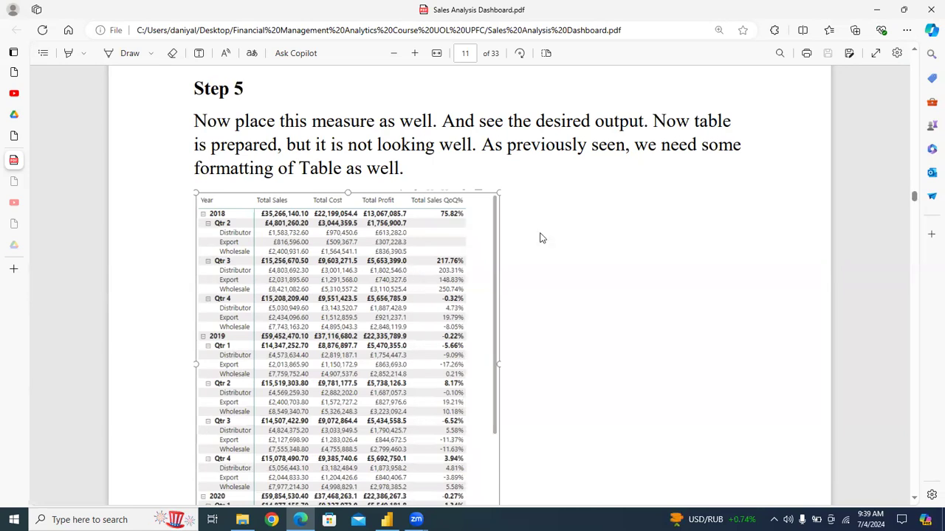
- Go back to page 8 of the PDF and examine the layout and data bars of the finished sample matrix
scroll(542, 238, "up", 6)
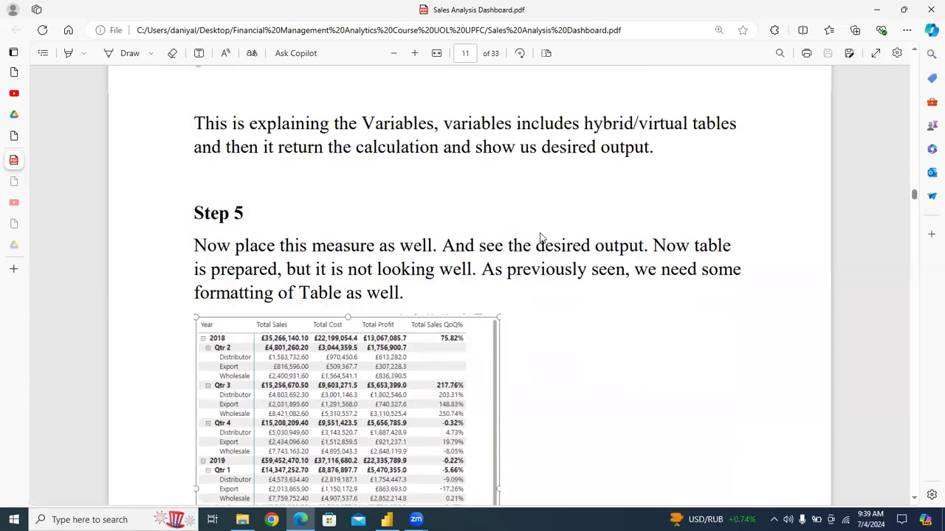
scroll(542, 237, "up", 15)
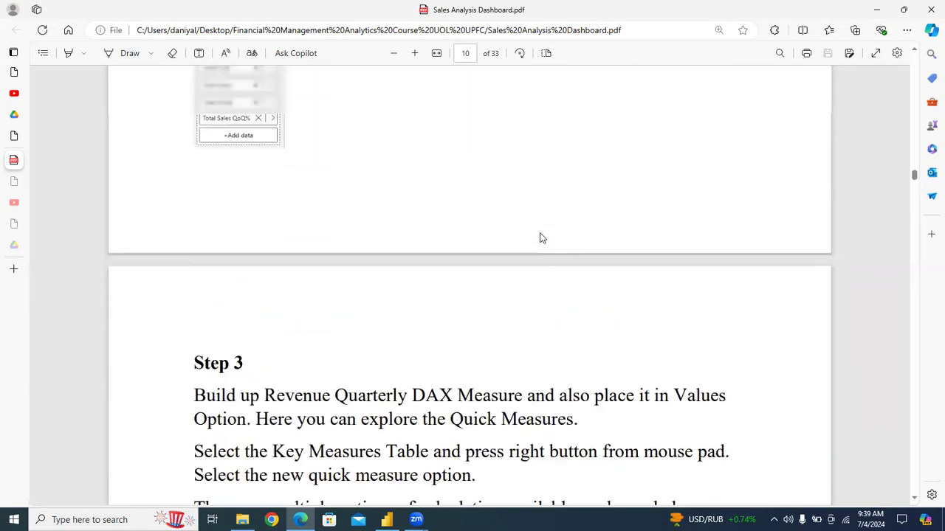
scroll(542, 238, "up", 15)
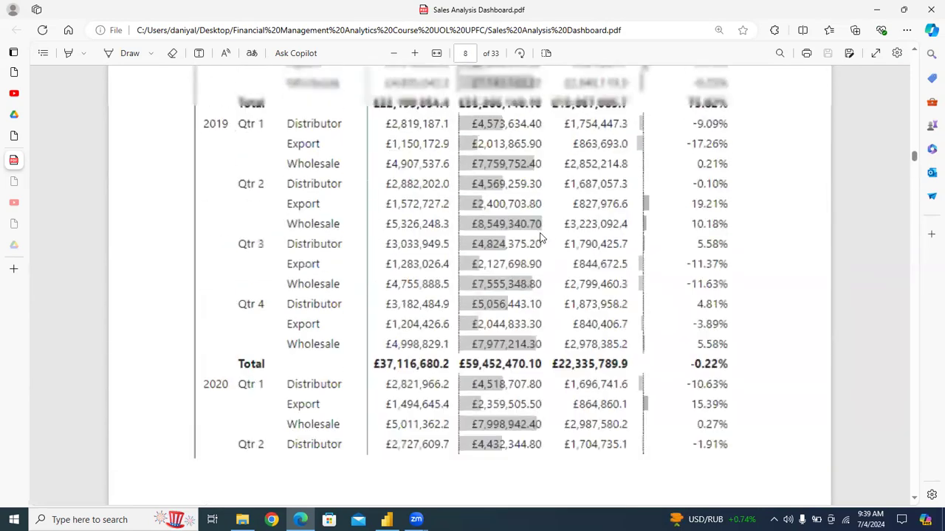
scroll(539, 234, "up", 3)
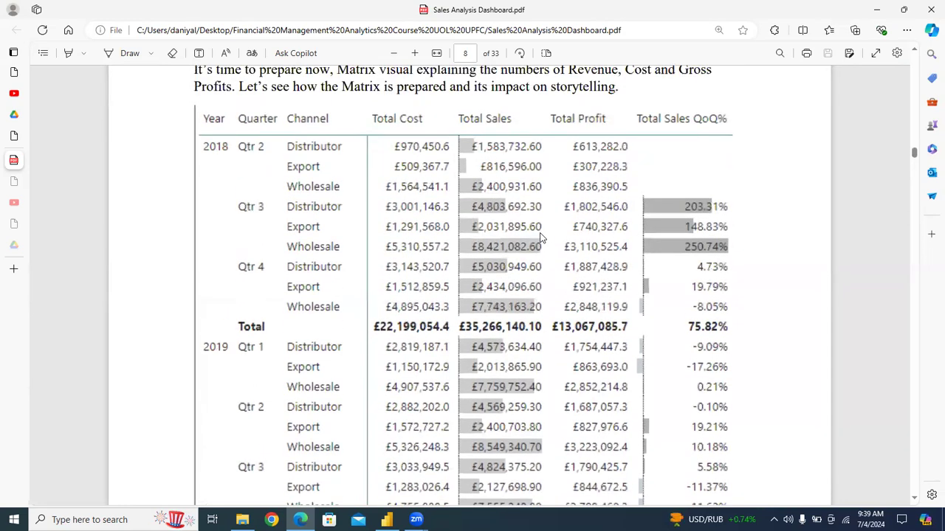
scroll(539, 238, "down", 10)
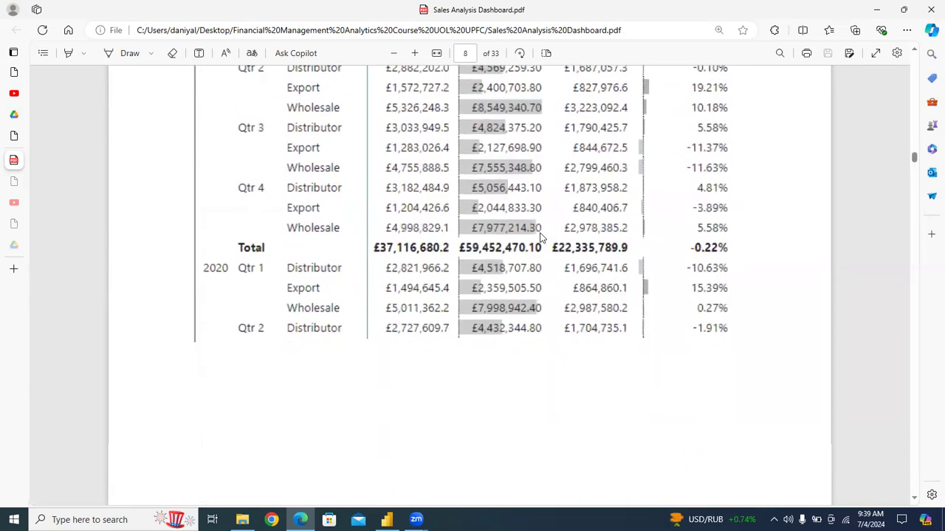
- Continue through the PDF from page 8 to page 12 and read the Step 6 formatting instructions
scroll(539, 238, "down", 20)
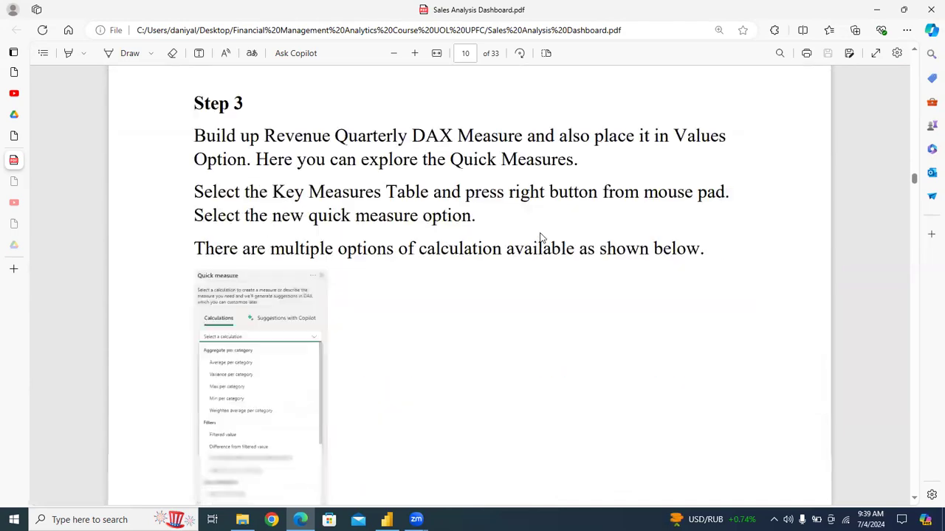
scroll(539, 238, "down", 20)
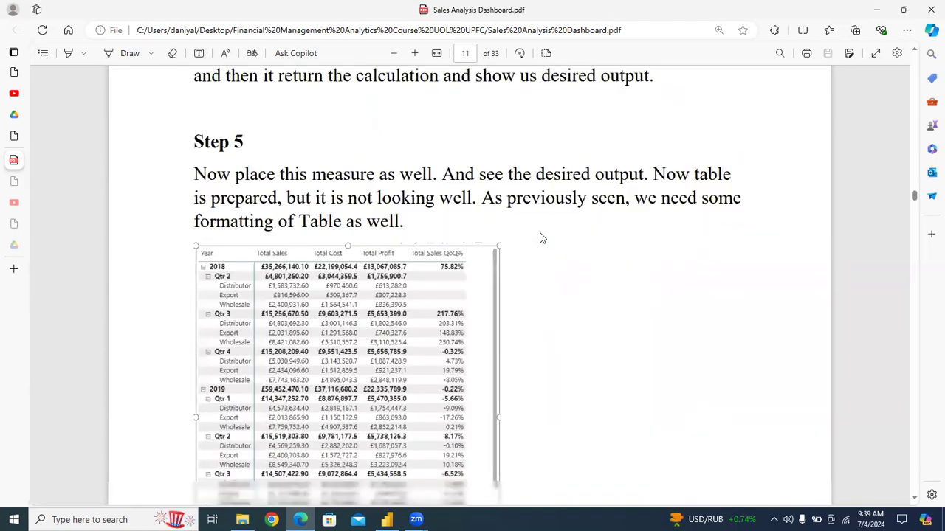
scroll(539, 238, "up", 3)
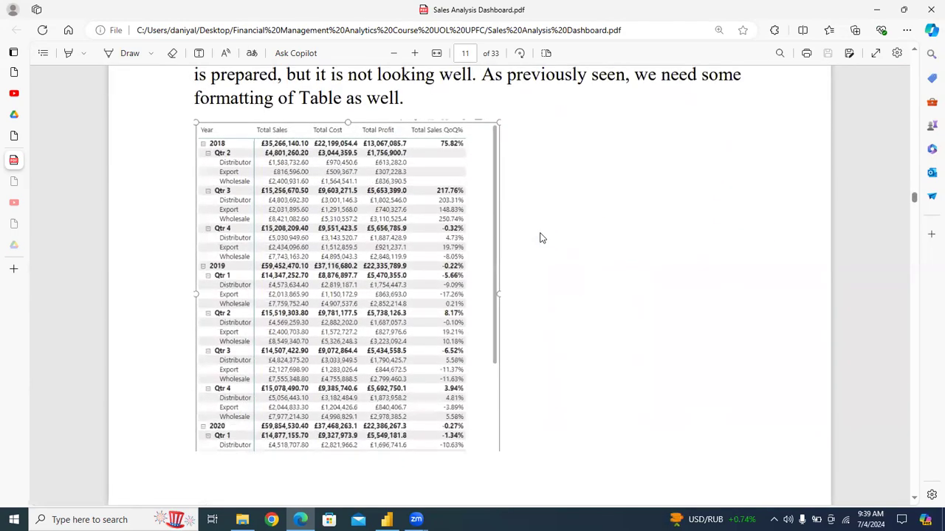
scroll(540, 237, "down", 2)
scroll(540, 238, "down", 10)
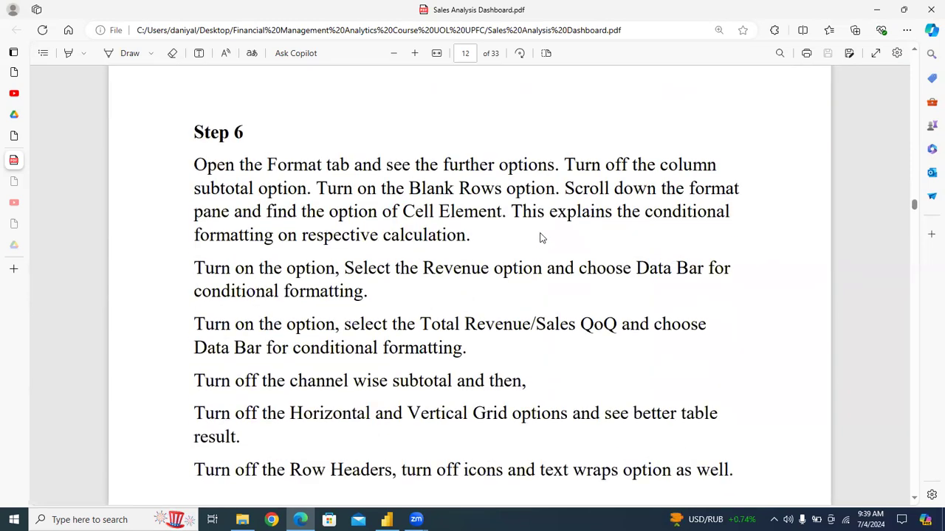
scroll(540, 238, "down", 1)
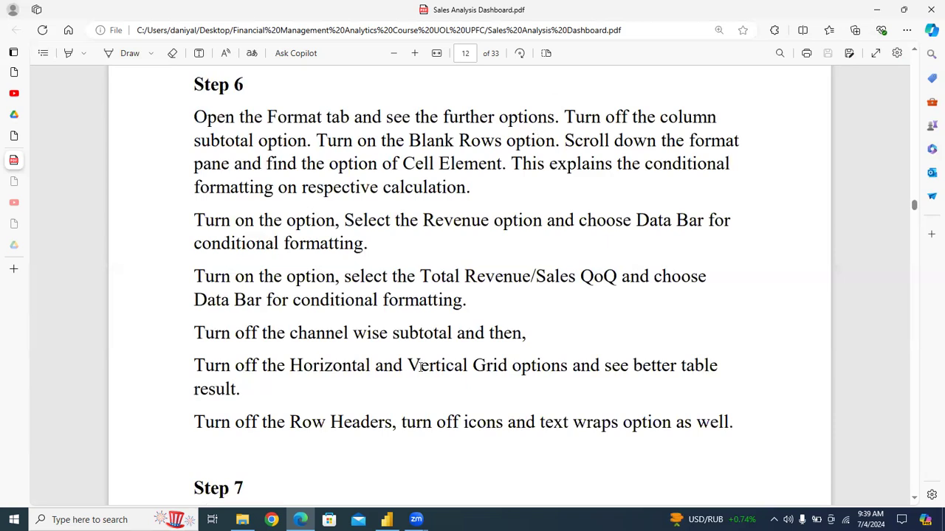
- Switch back to Power BI, show the matrix's full format settings in place of the Data pane, and turn off column subtotals
left_click(387, 520)
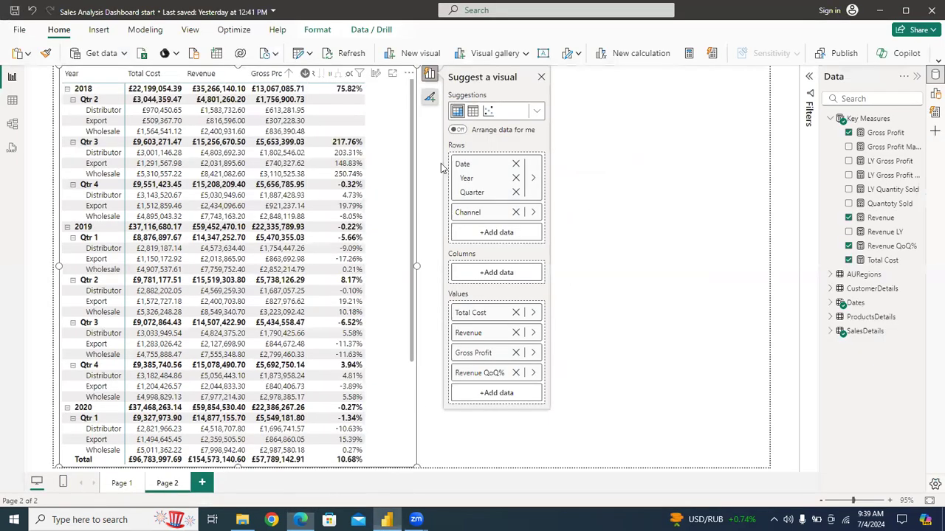
left_click(430, 99)
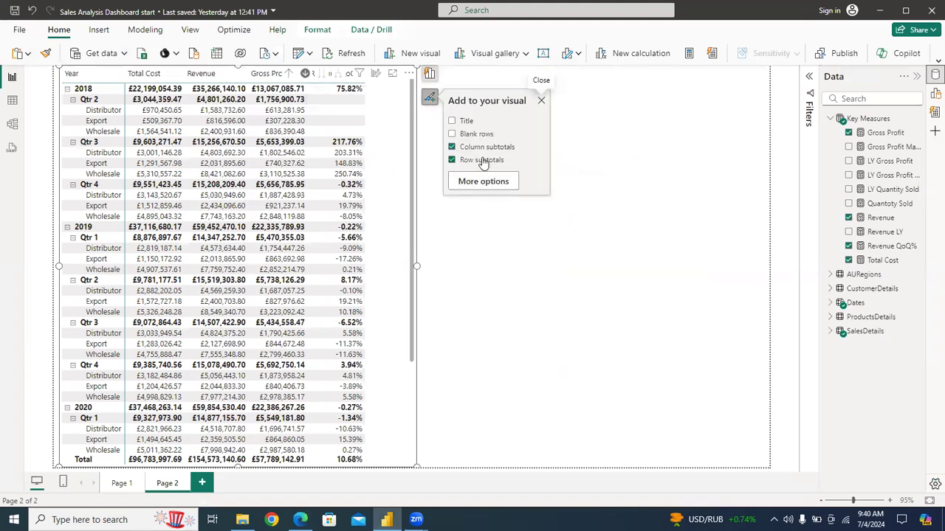
left_click(465, 181)
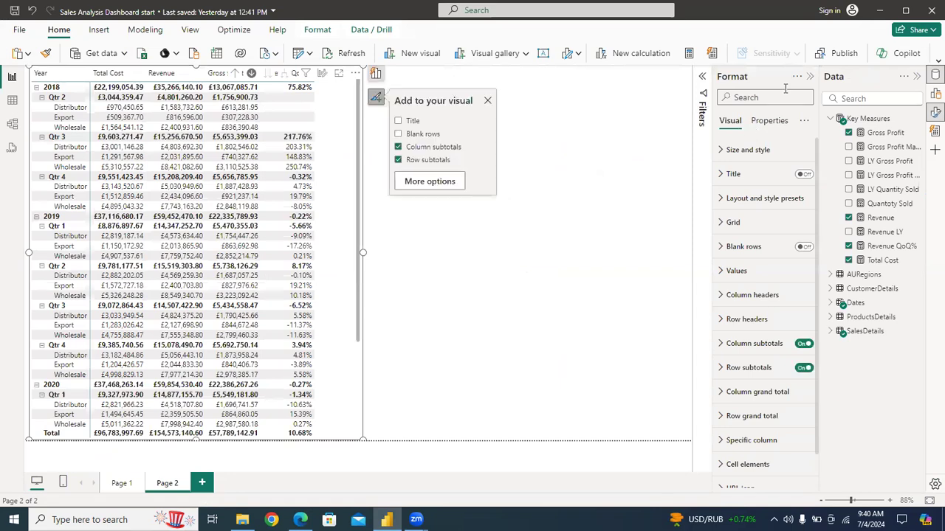
left_click(917, 77)
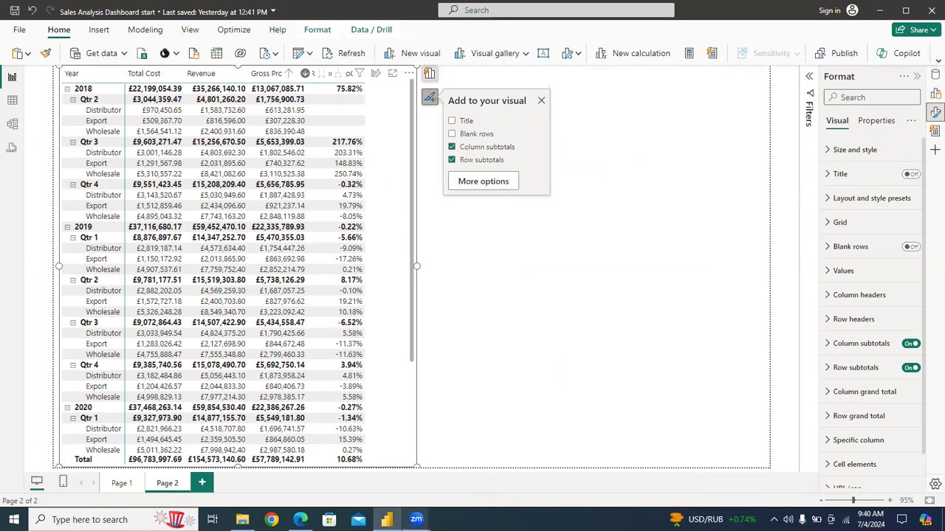
left_click(300, 519)
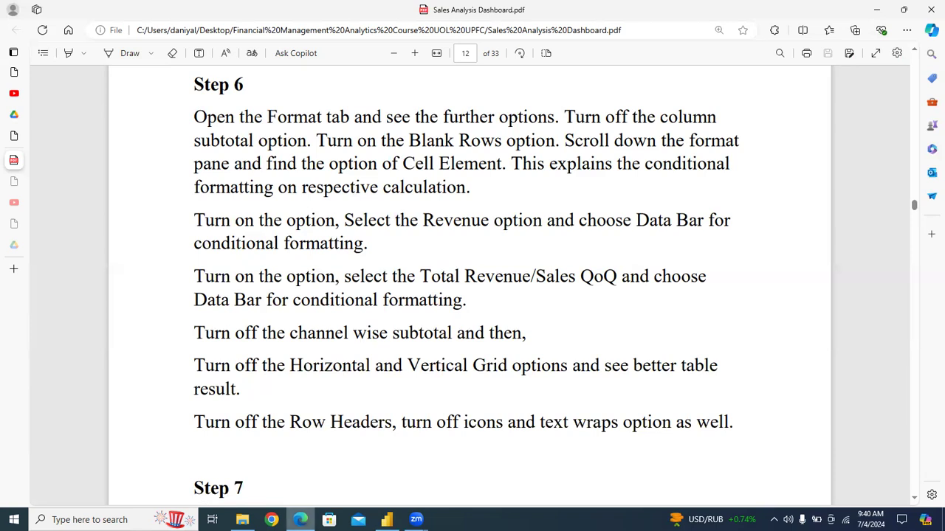
left_click(386, 519)
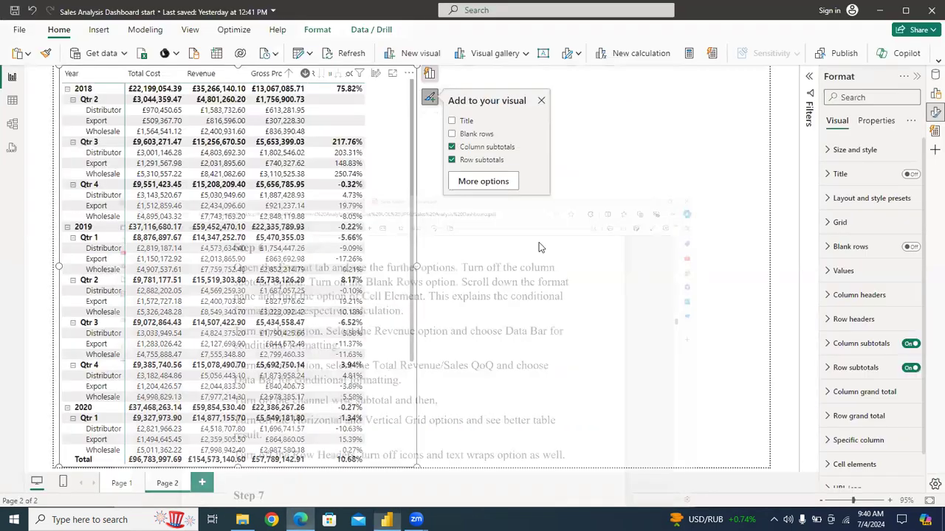
left_click(910, 345)
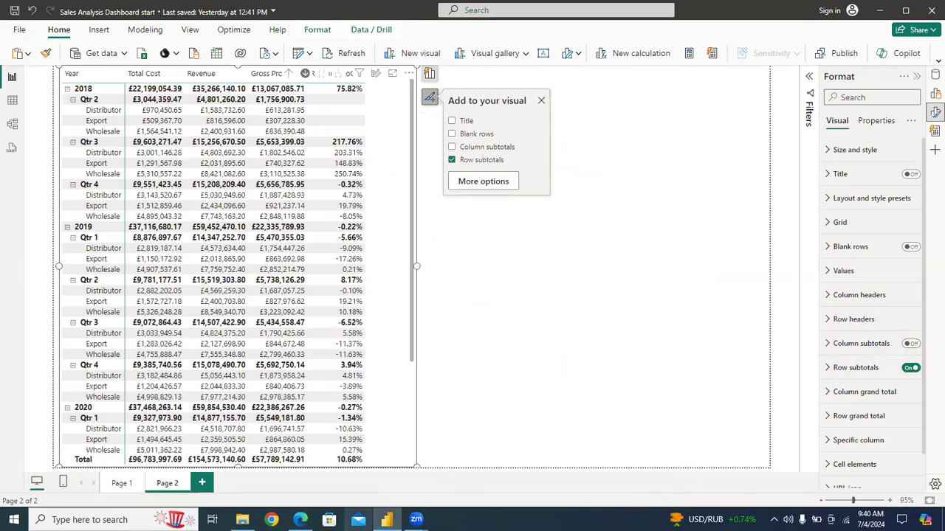
- Recheck Step 6 in the Edge PDF, return to Power BI, and turn on blank rows for the matrix
left_click(300, 519)
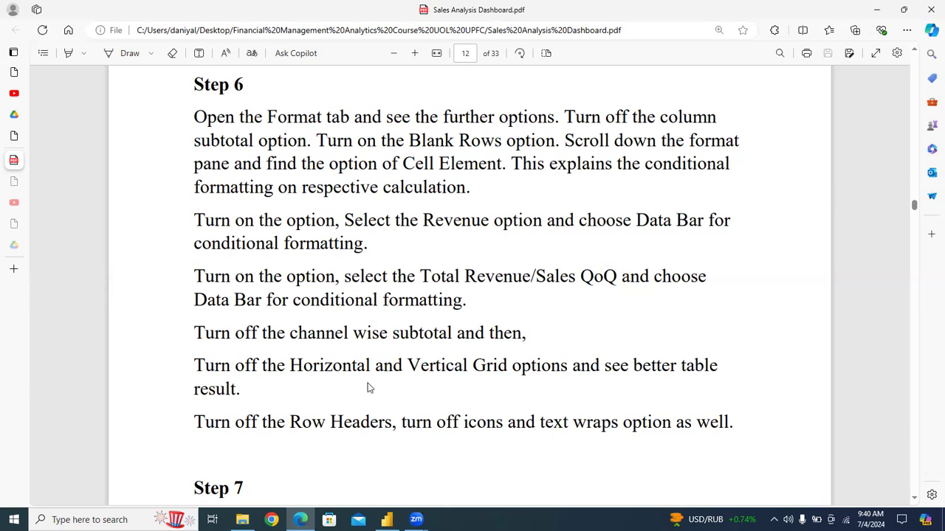
key("alt+Tab")
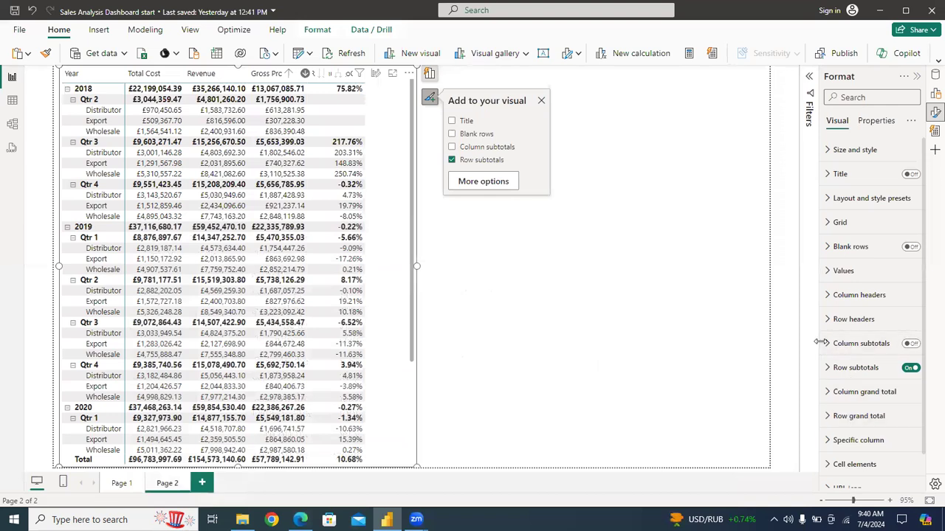
left_click(910, 247)
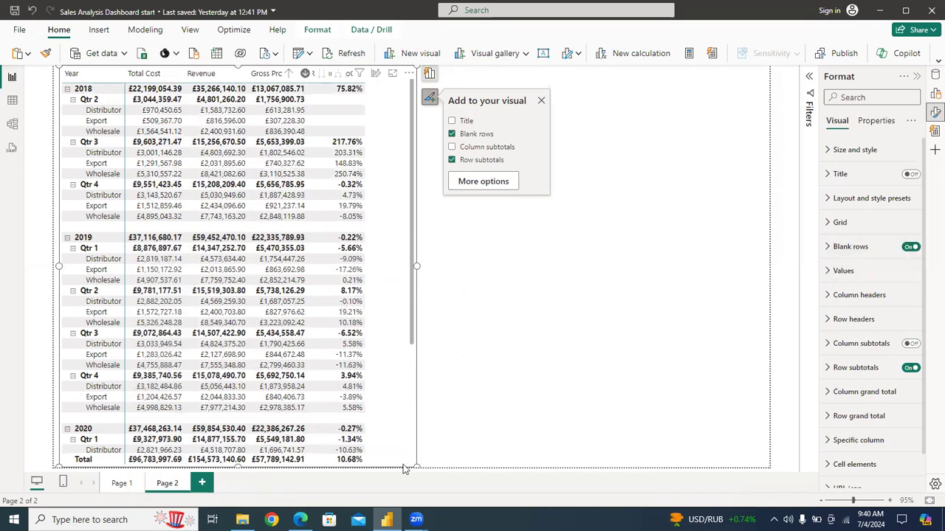
- Consult the PDF on cell elements, return to Power BI, and set the matrix's cell elements to apply to the Revenue series
left_click(300, 520)
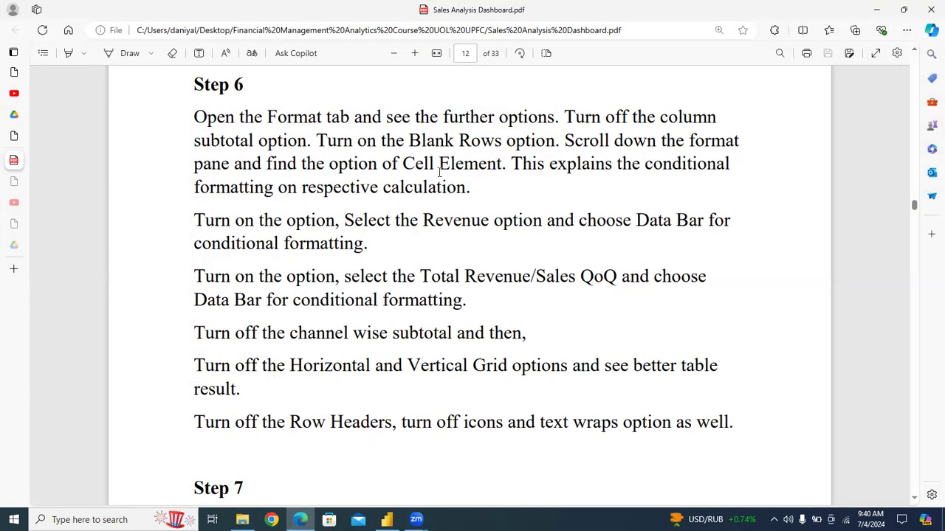
left_click(300, 519)
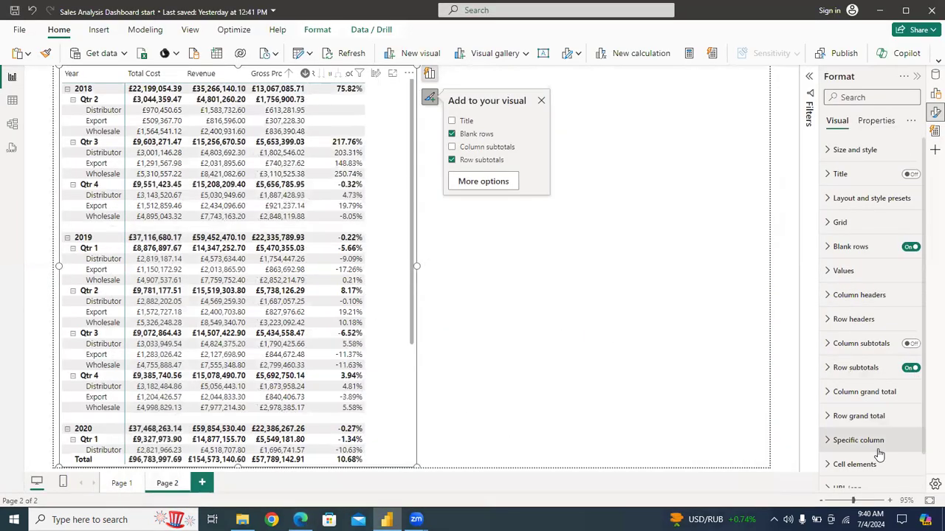
scroll(925, 473, "down", 1)
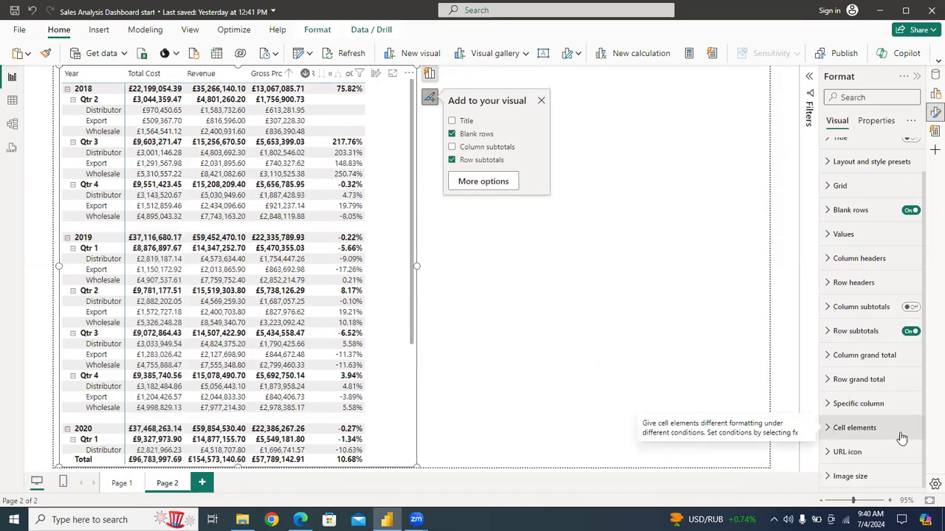
left_click(831, 432)
scroll(926, 439, "down", 5)
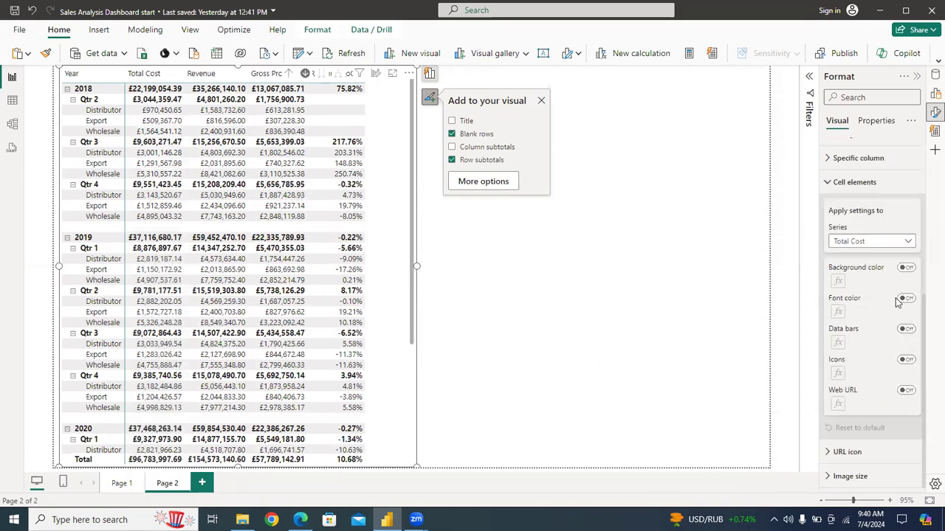
left_click(877, 241)
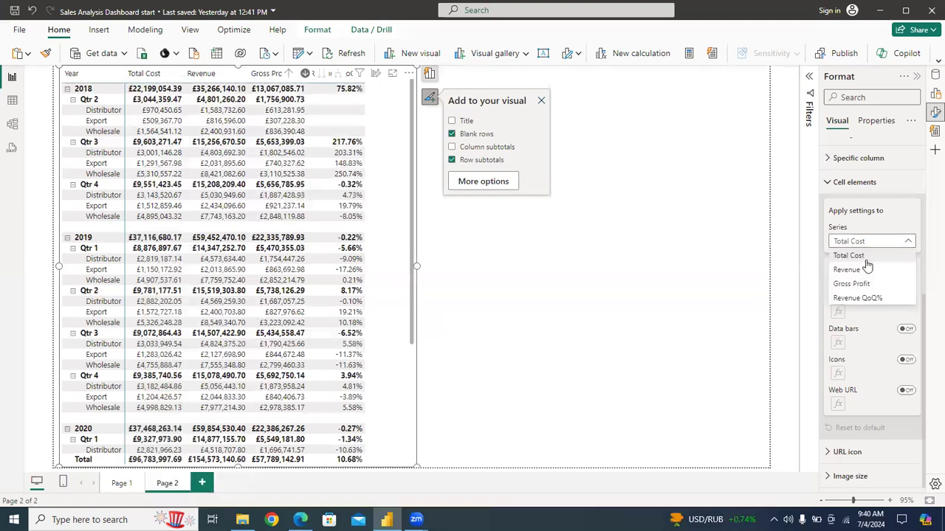
left_click(865, 272)
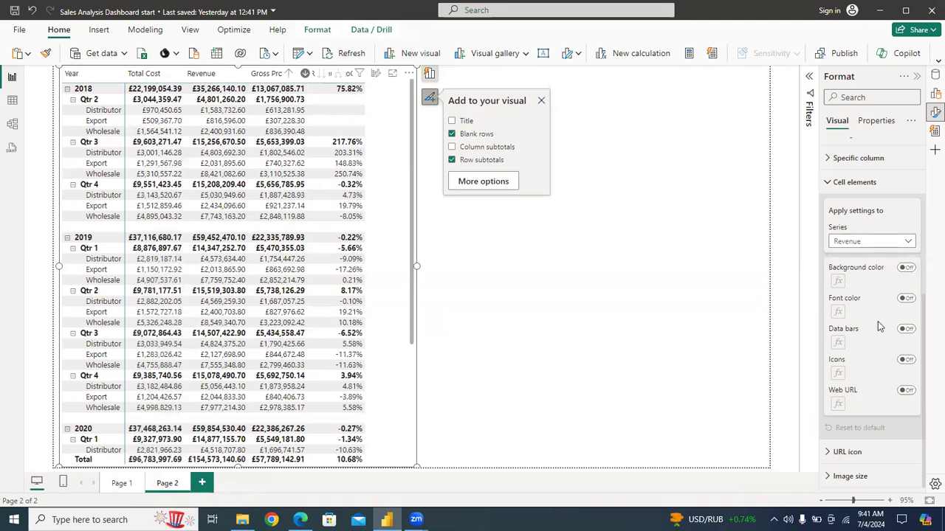
- Turn on background color and data bars for the Revenue values, trying font color and switching it off in between
left_click(906, 269)
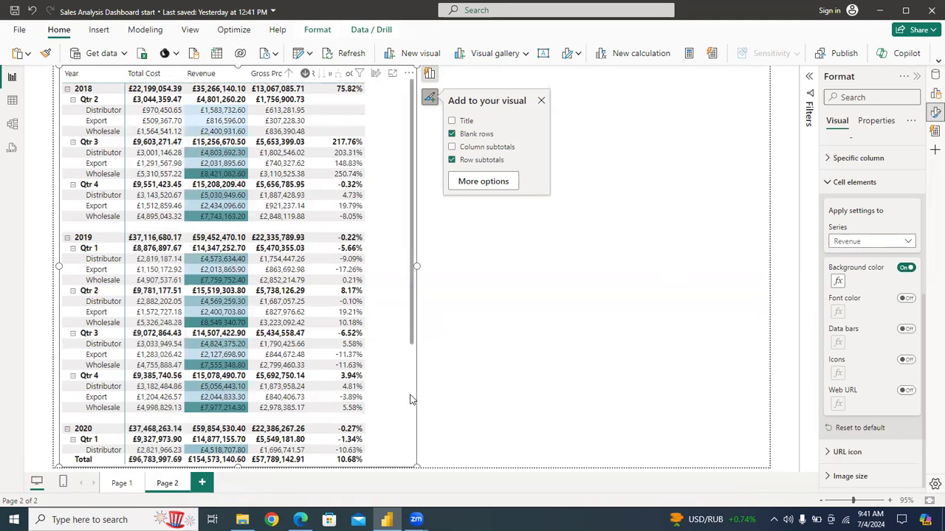
scroll(415, 400, "down", 5)
scroll(413, 165, "up", 3)
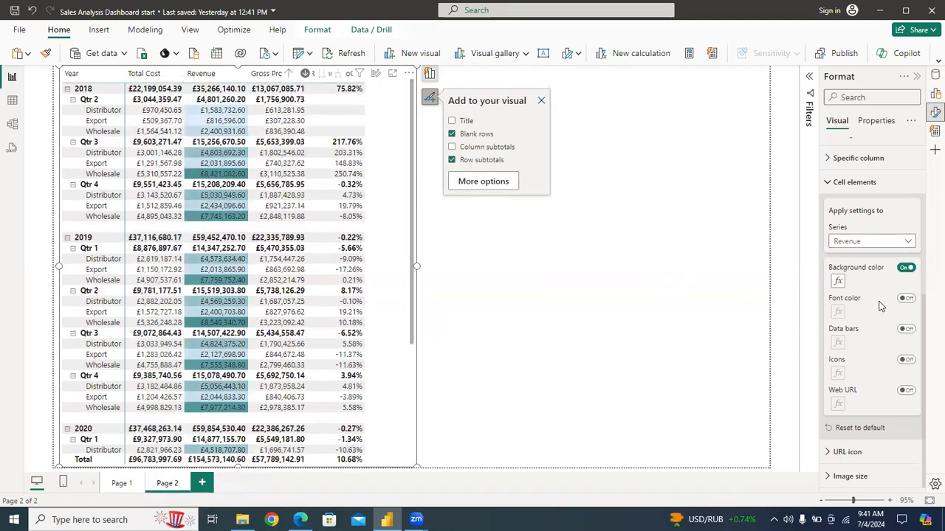
left_click(907, 298)
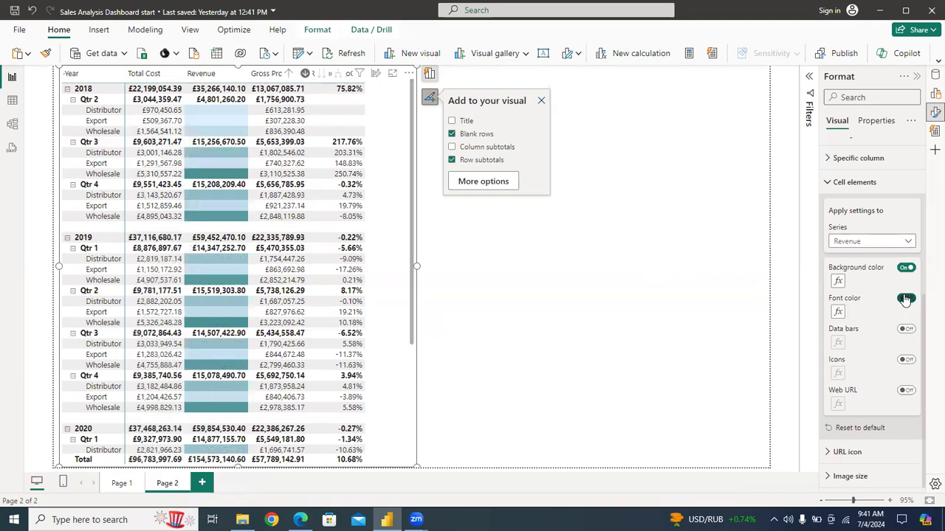
left_click(907, 298)
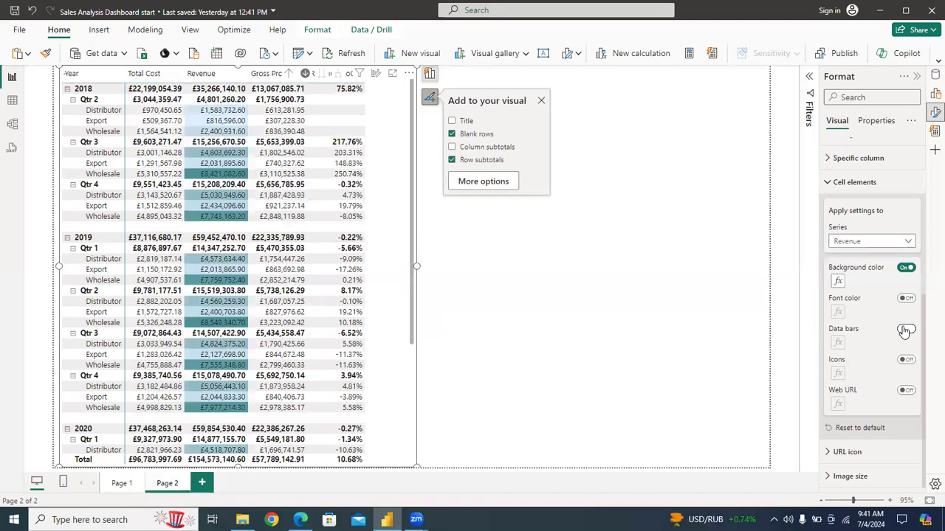
left_click(905, 329)
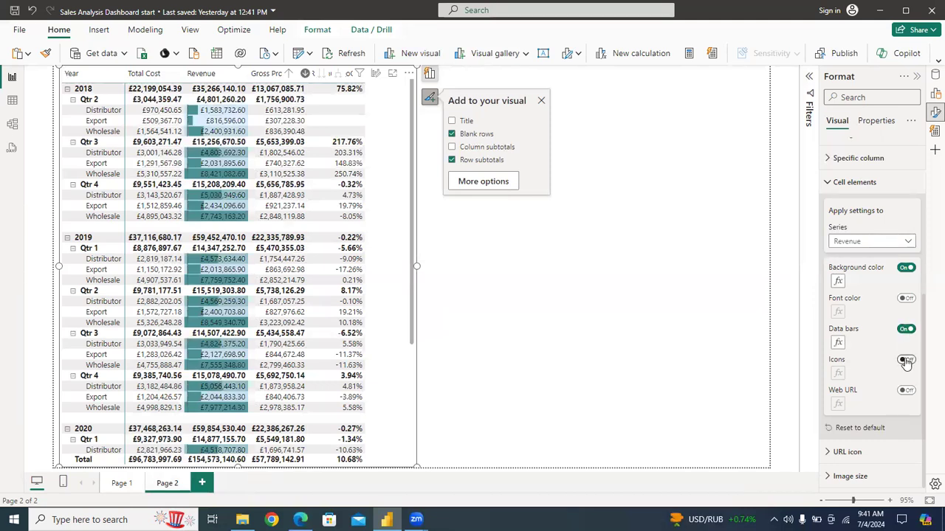
- Try icons and Web URL formatting on the Revenue values, cancel the Web URL setup, and turn both options off
left_click(906, 361)
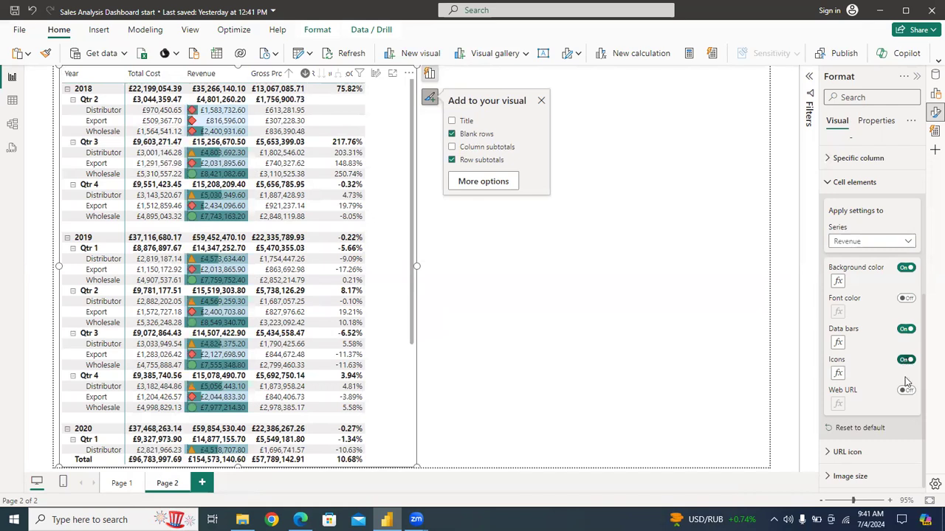
left_click(906, 394)
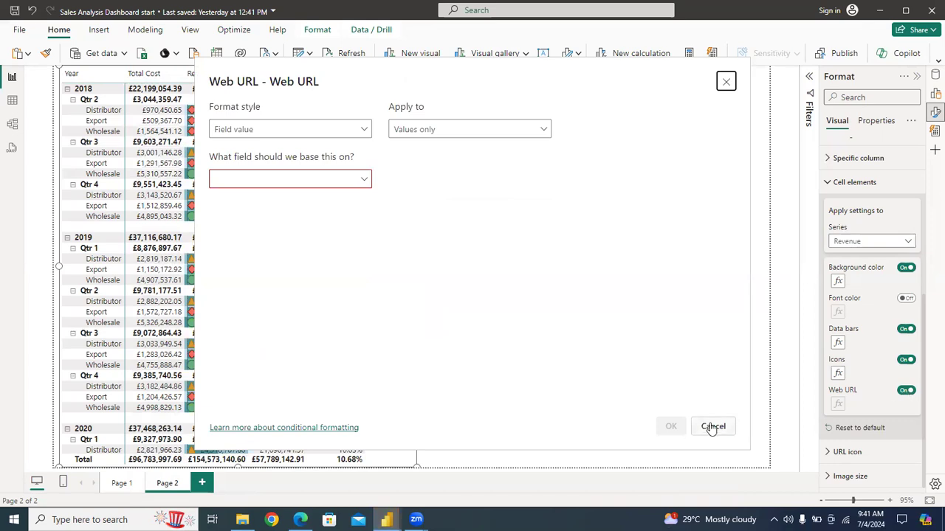
left_click(712, 425)
left_click(907, 390)
left_click(907, 360)
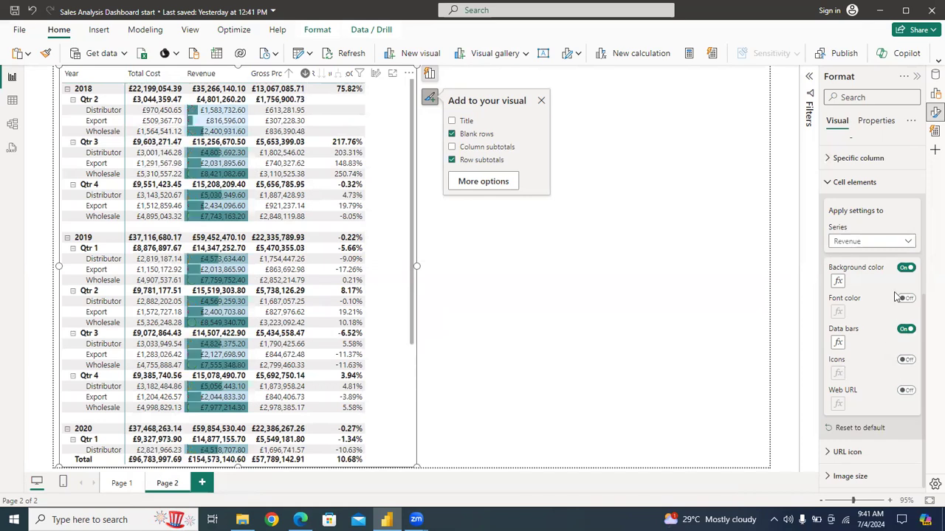
- Turn off the Revenue background color and review the data bars through the whole matrix
left_click(906, 267)
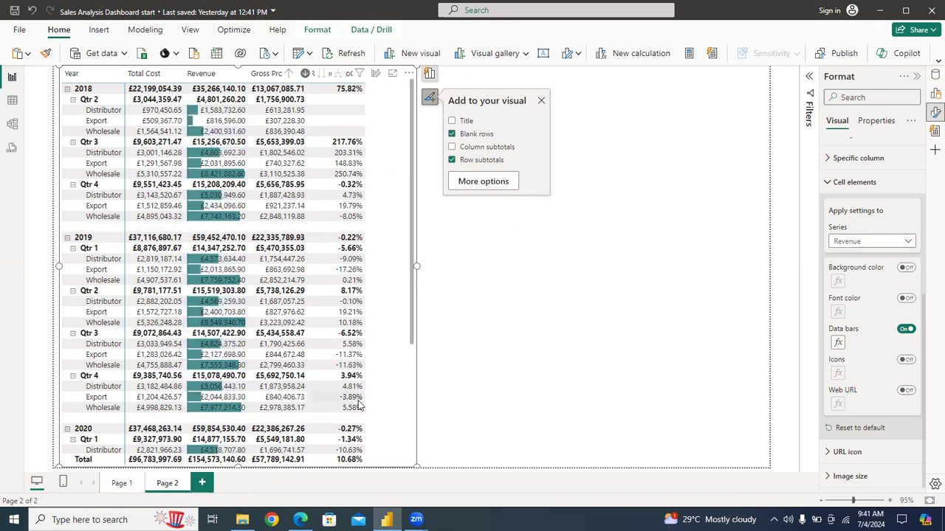
scroll(411, 403, "down", 5)
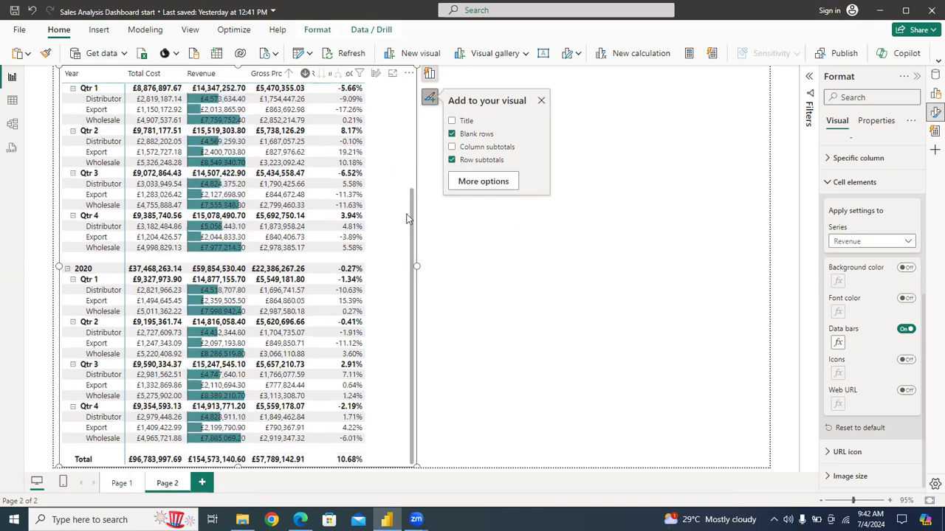
scroll(414, 174, "up", 3)
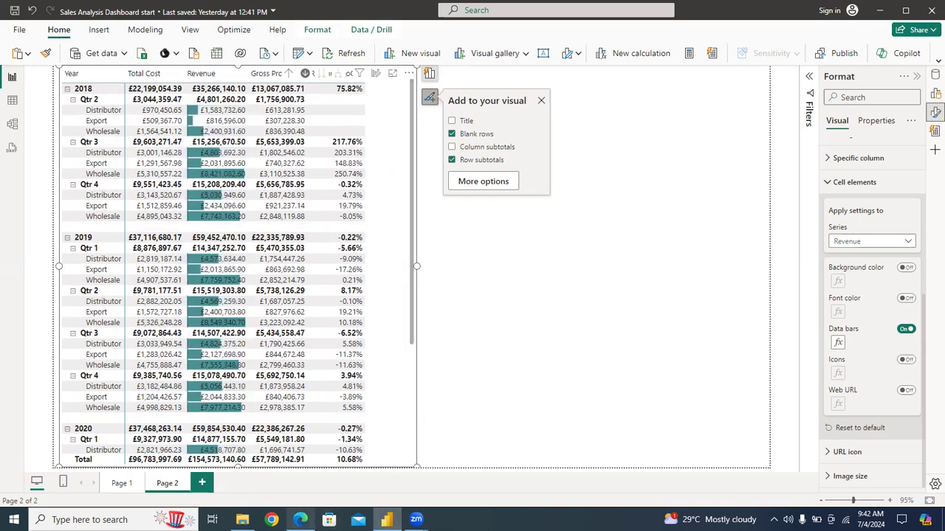
- Consult Step 6 of the PDF, return to Power BI, and set the Revenue data bars to apply to values and totals
left_click(301, 519)
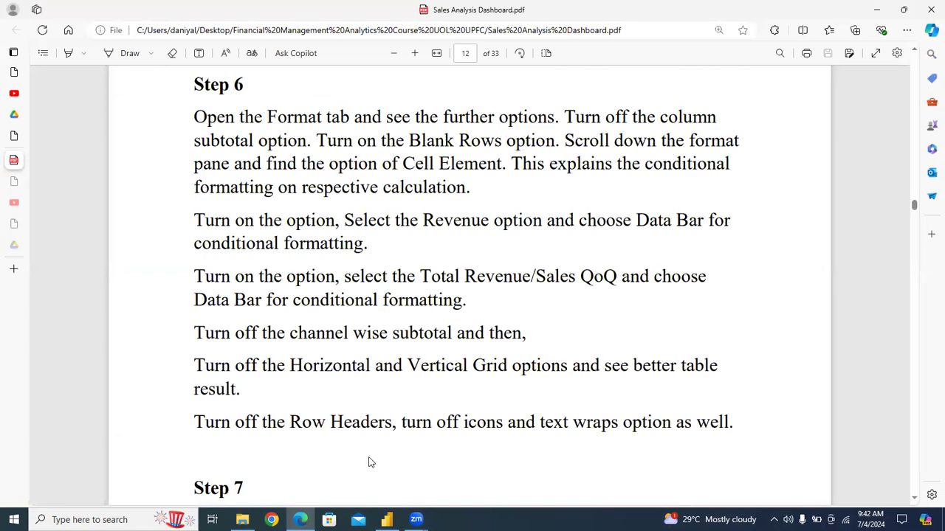
left_click(386, 519)
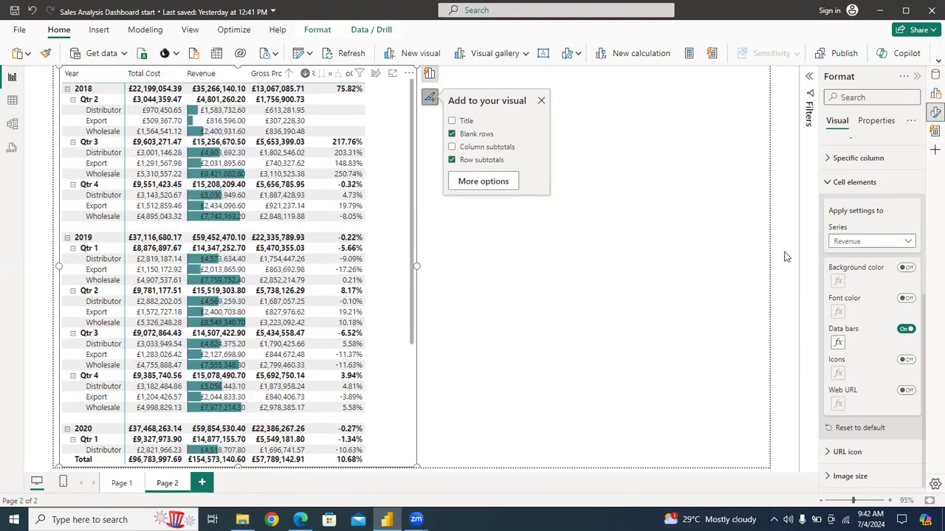
left_click(838, 344)
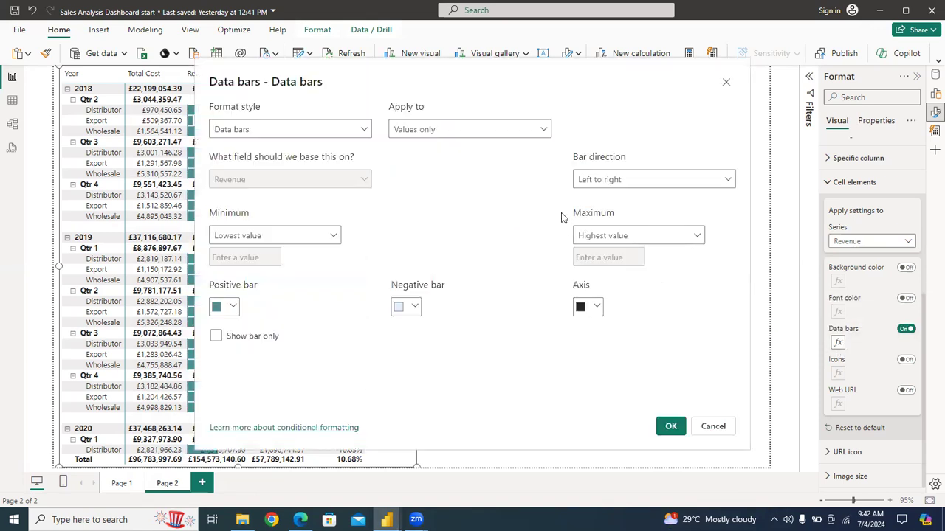
left_click(308, 140)
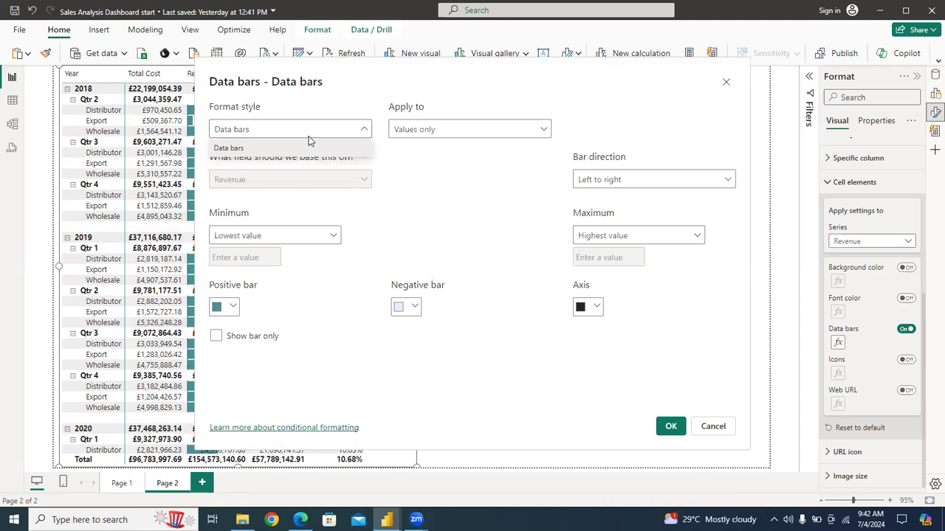
left_click(309, 136)
left_click(475, 129)
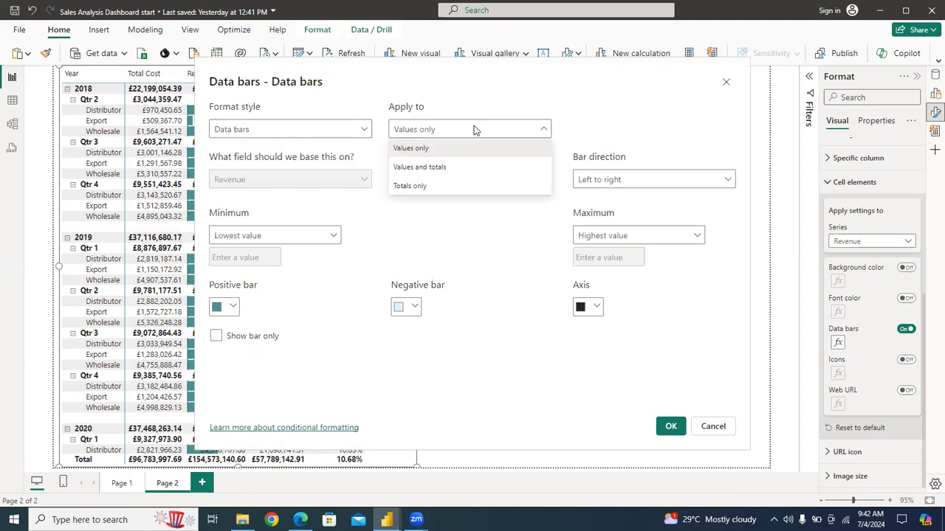
left_click(475, 130)
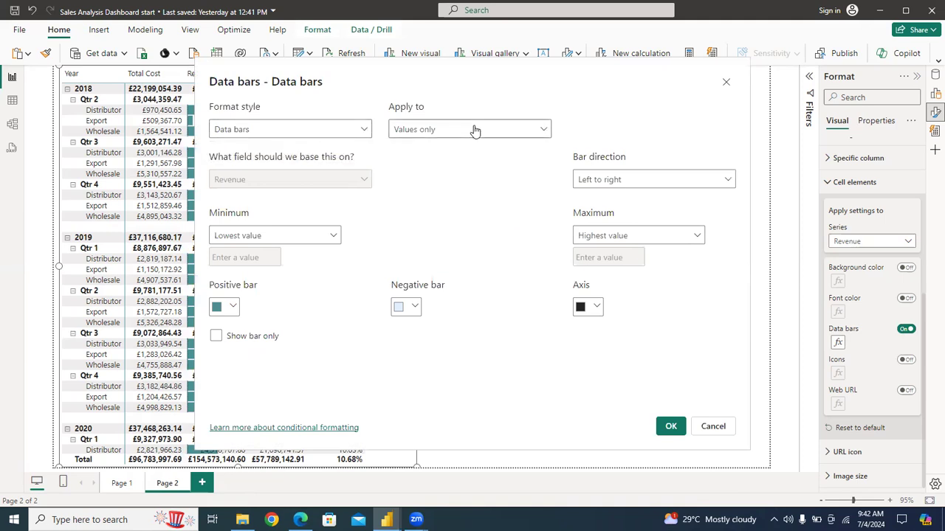
left_click(474, 130)
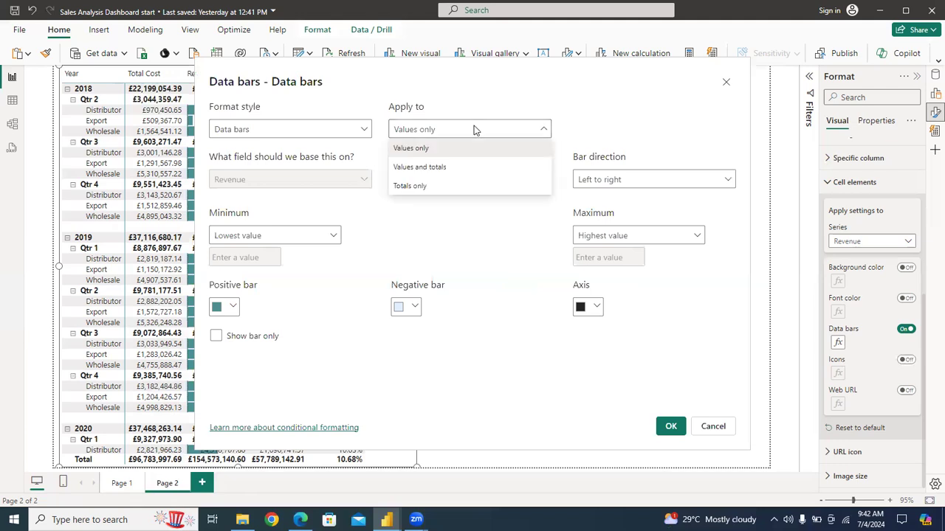
left_click(457, 168)
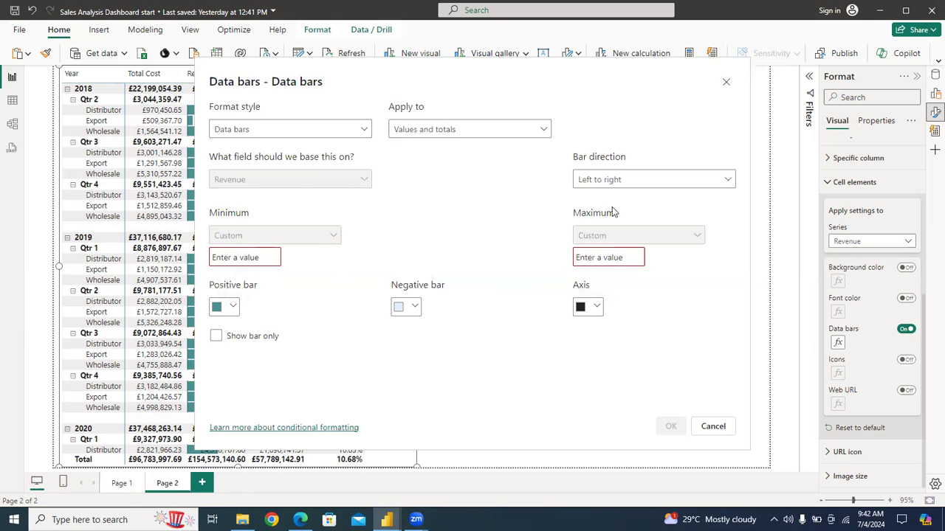
- Set the Revenue data bars' direction to right to left, with a light green positive bar and light gray #e5e2d9 negative bar
left_click(659, 179)
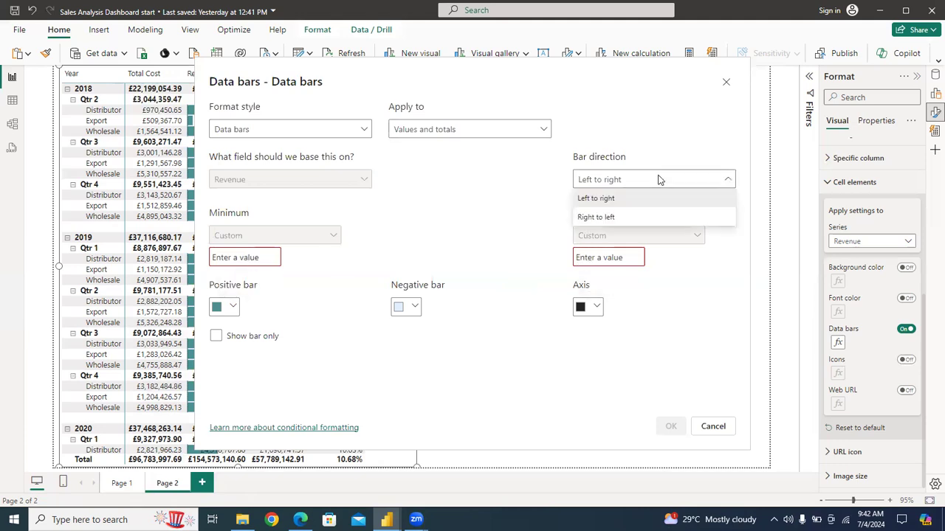
left_click(631, 218)
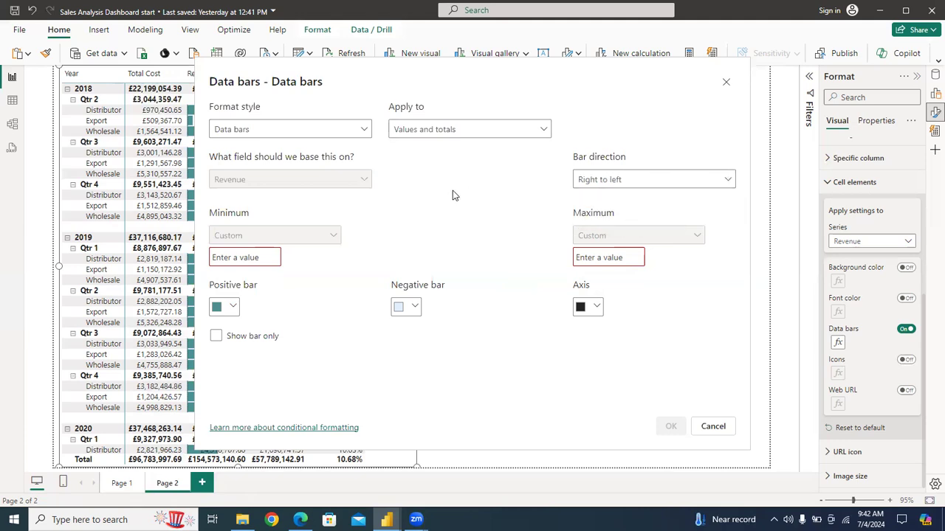
left_click(229, 309)
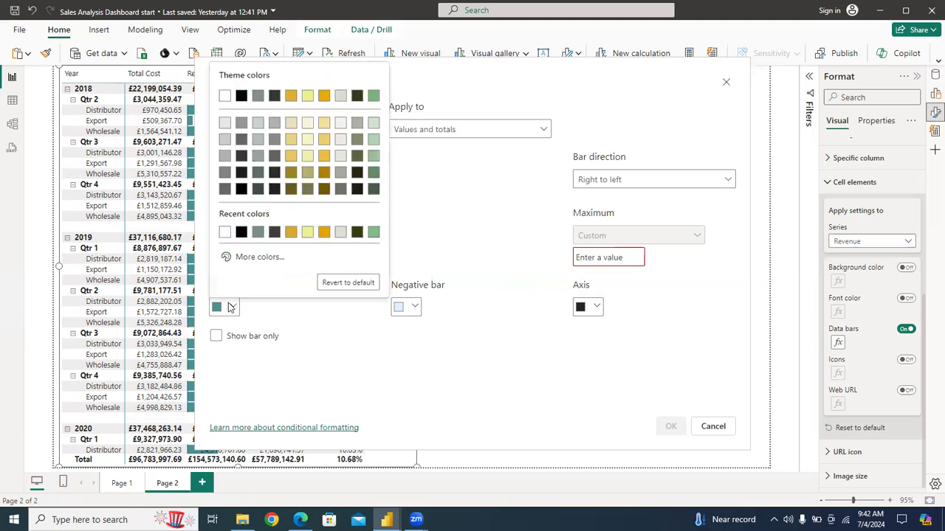
left_click(373, 153)
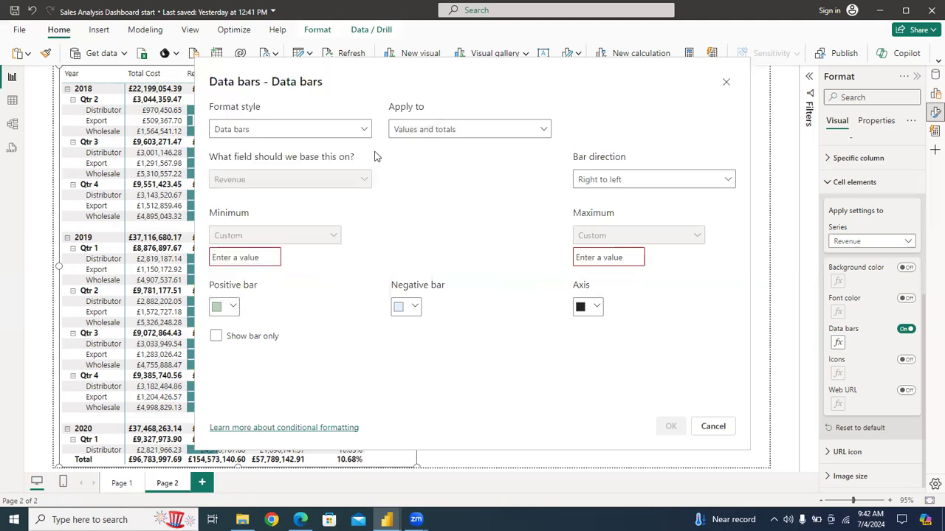
left_click(412, 310)
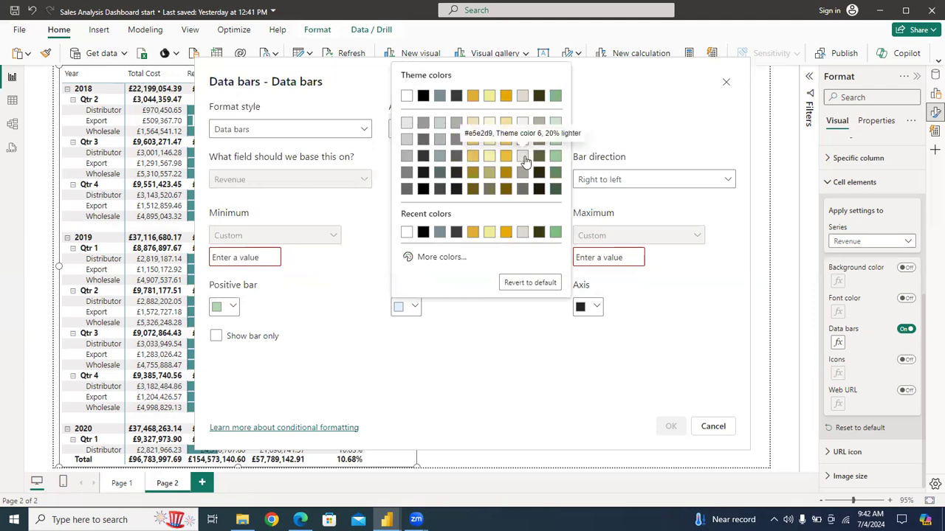
left_click(524, 158)
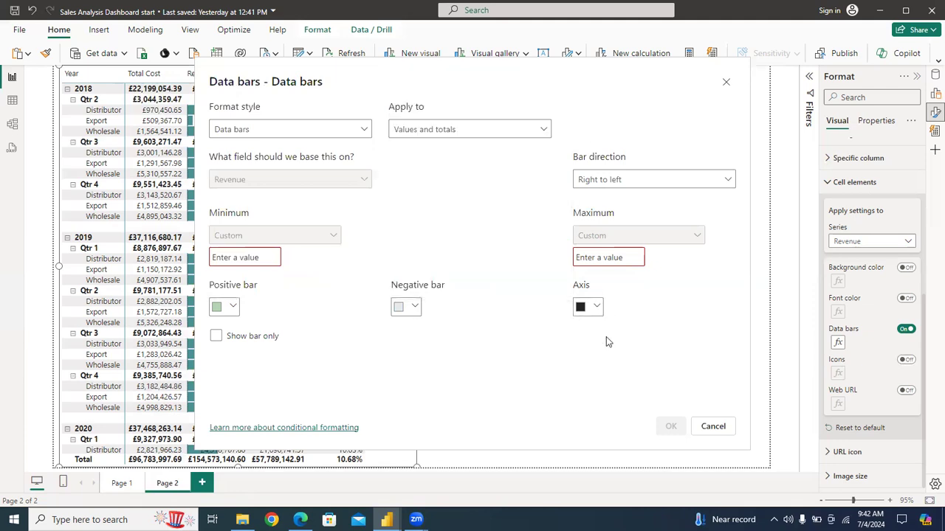
- Set the data bars' custom minimum to 10 and maximum to 10000000, apply the settings, and review the Revenue bars through the matrix
left_click(243, 256)
type("10")
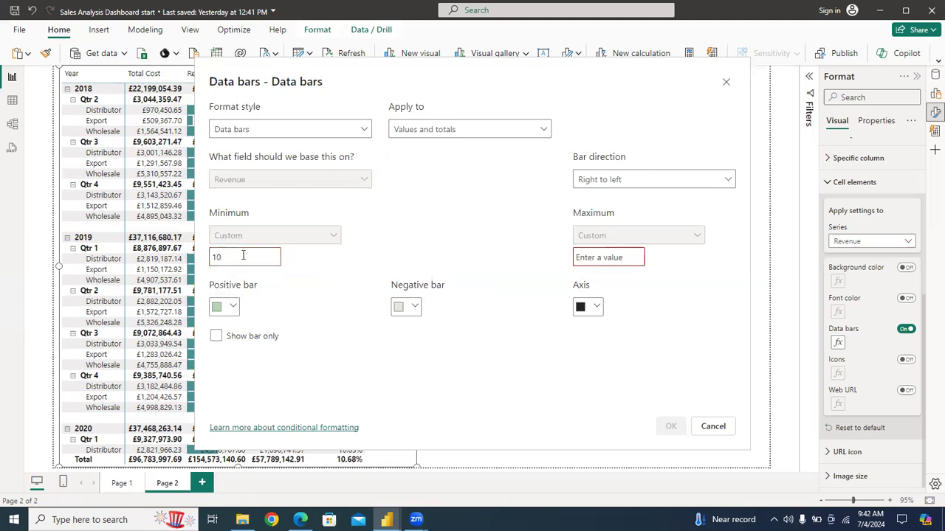
left_click(607, 258)
type("1")
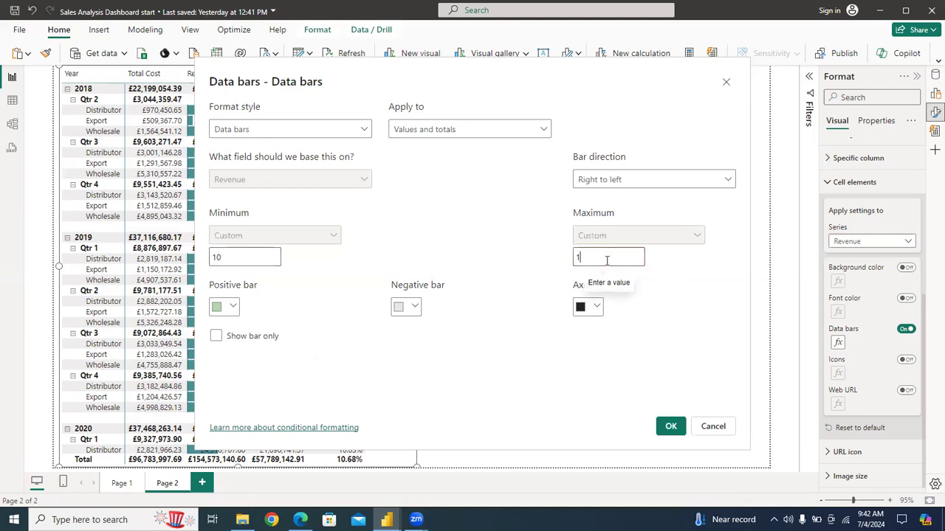
type("0000000")
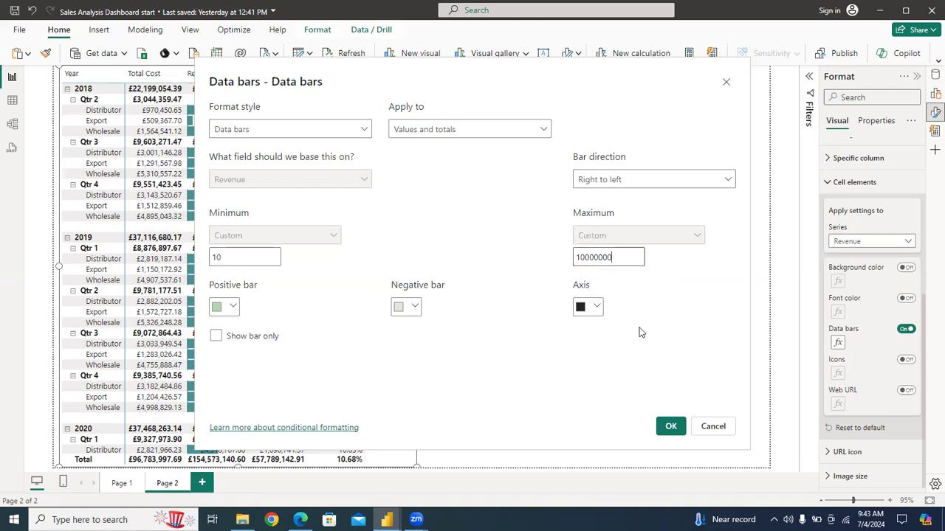
left_click(673, 430)
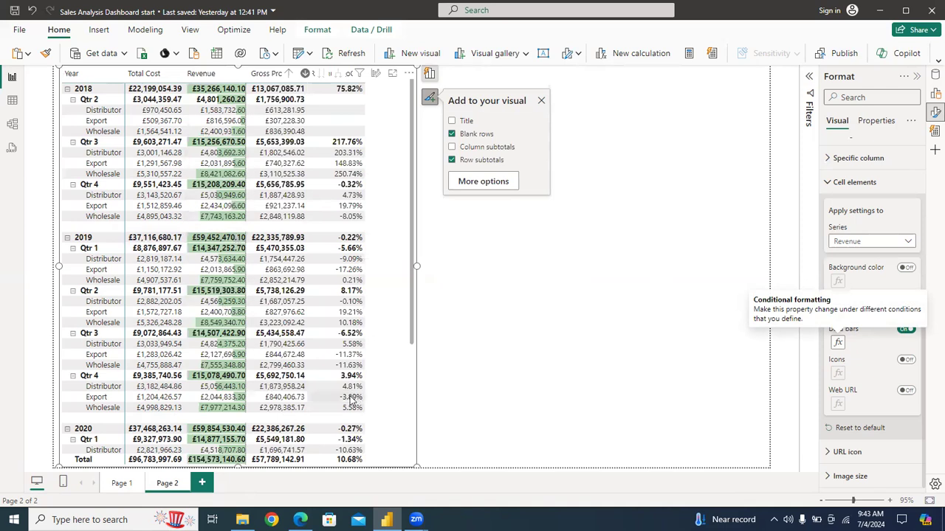
scroll(413, 415, "down", 5)
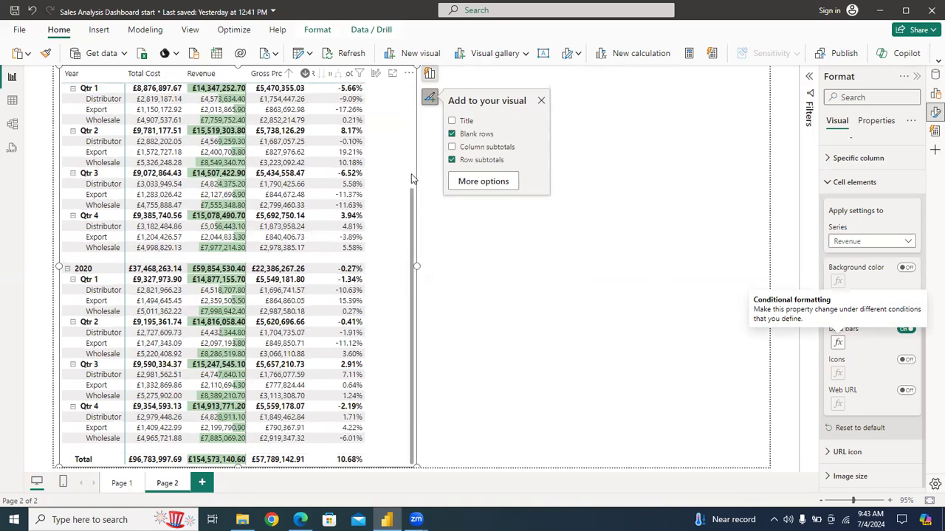
scroll(414, 179, "up", 5)
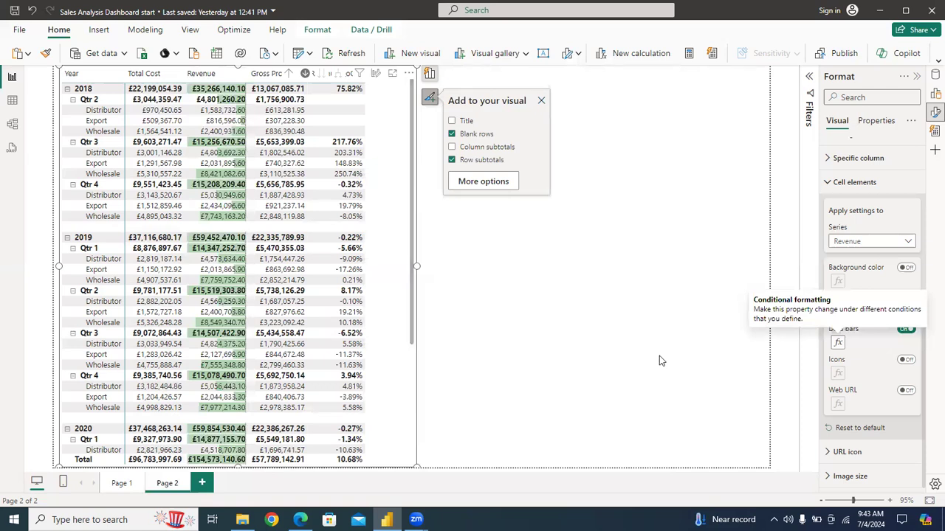
- Limit the Revenue data bars to values only, with the minimum at Lowest value and the maximum at Highest value
left_click(841, 344)
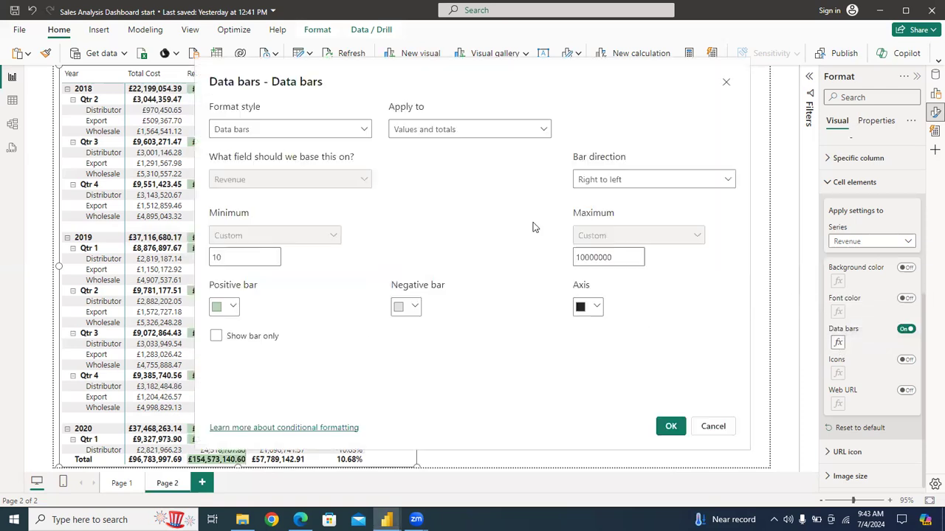
left_click(539, 132)
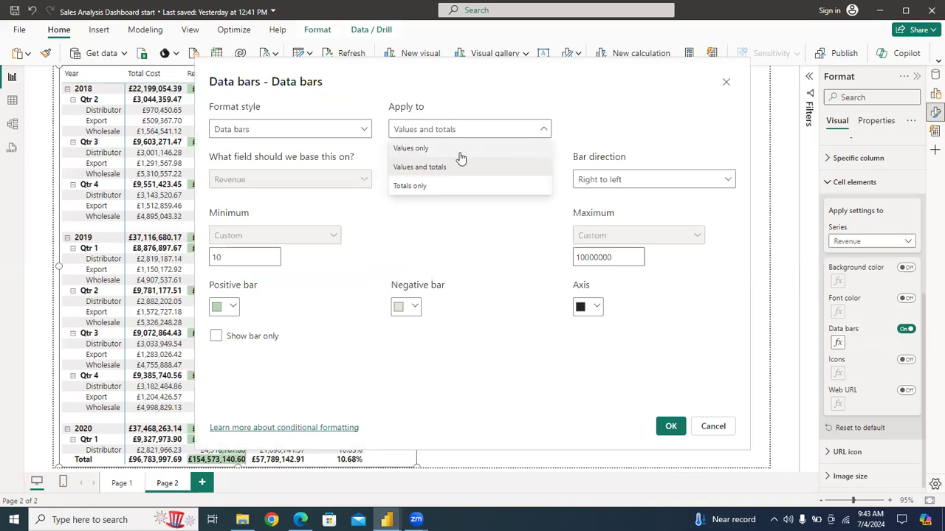
left_click(414, 151)
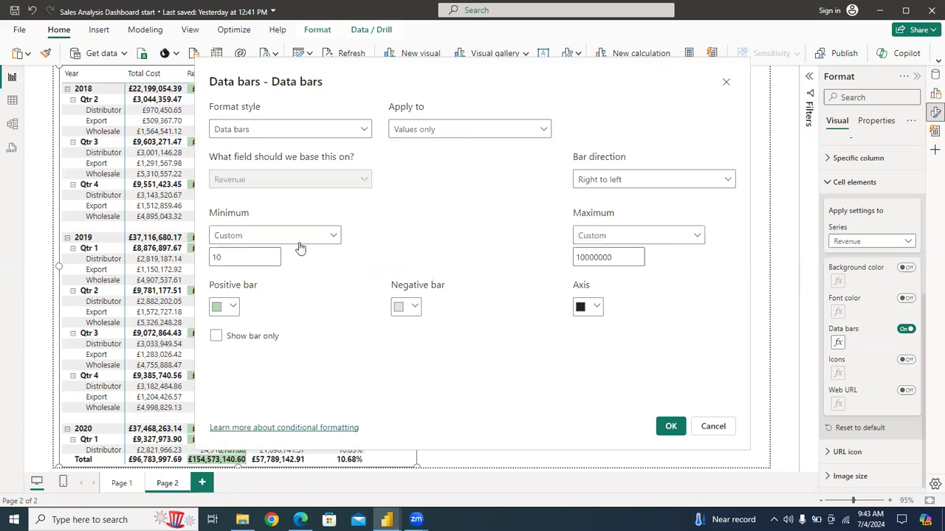
left_click(248, 260)
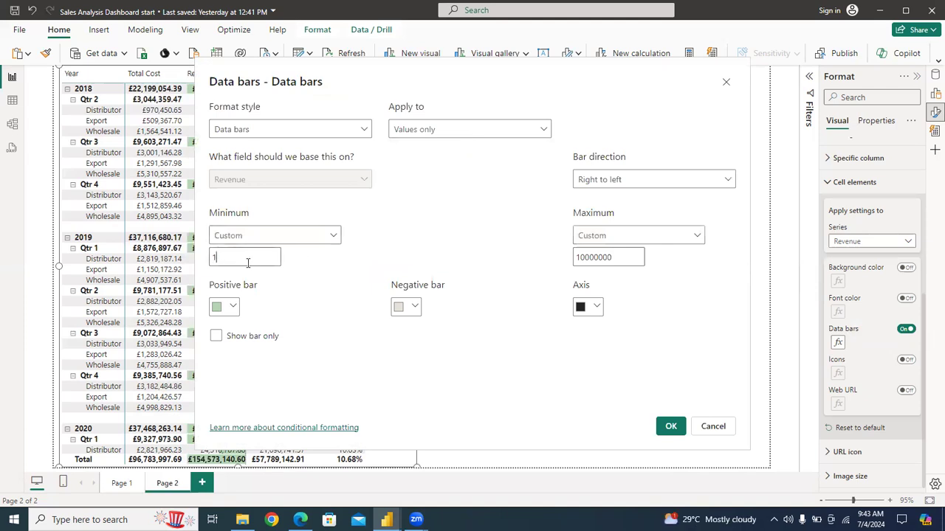
key("BackSpace")
left_click(308, 237)
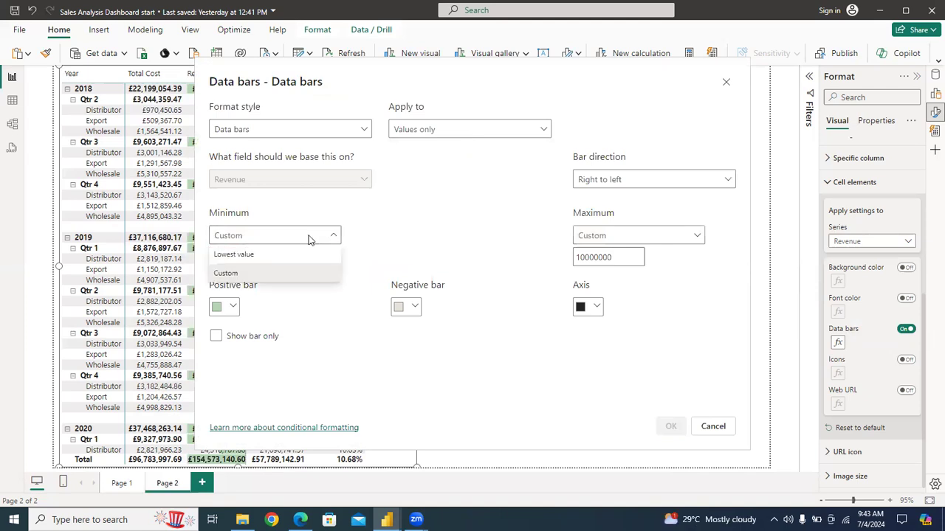
left_click(273, 255)
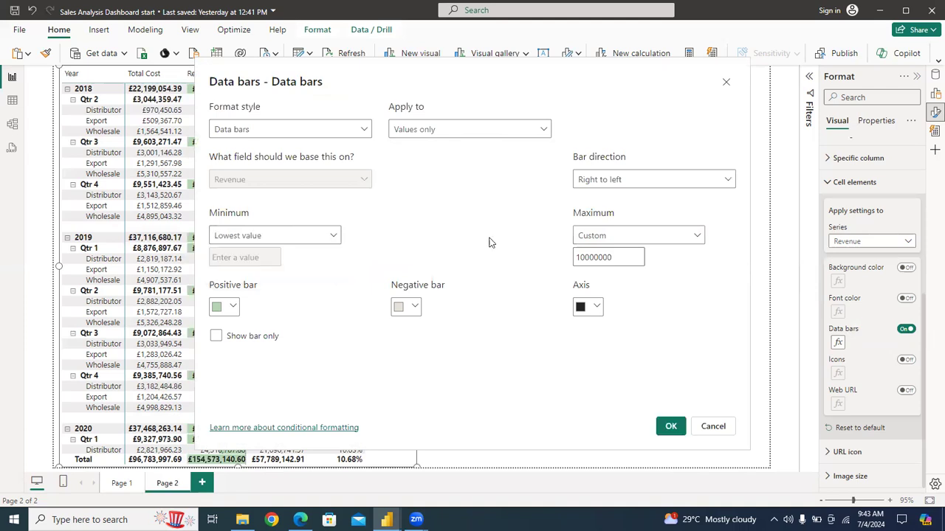
left_click(616, 235)
left_click(616, 254)
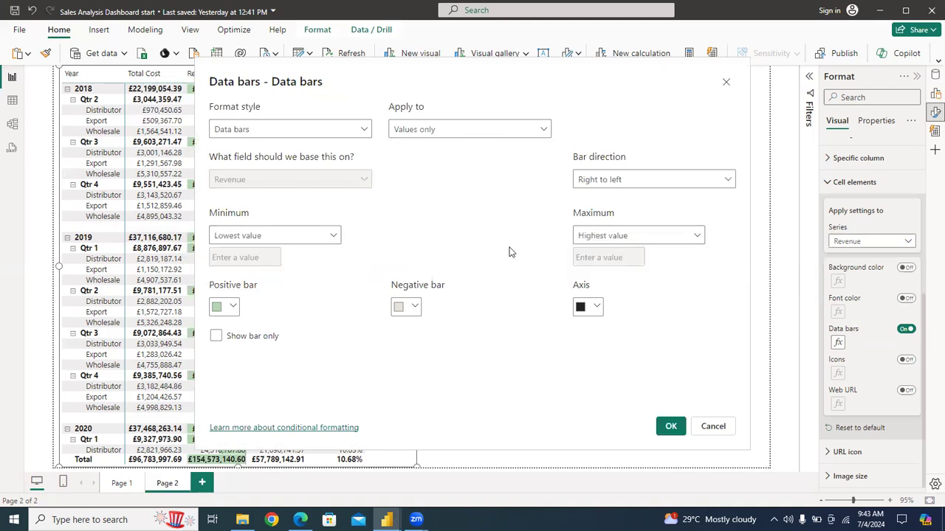
- Change the positive bar color to gray-green, enable Show bar only, and apply the Revenue data bar settings
left_click(226, 309)
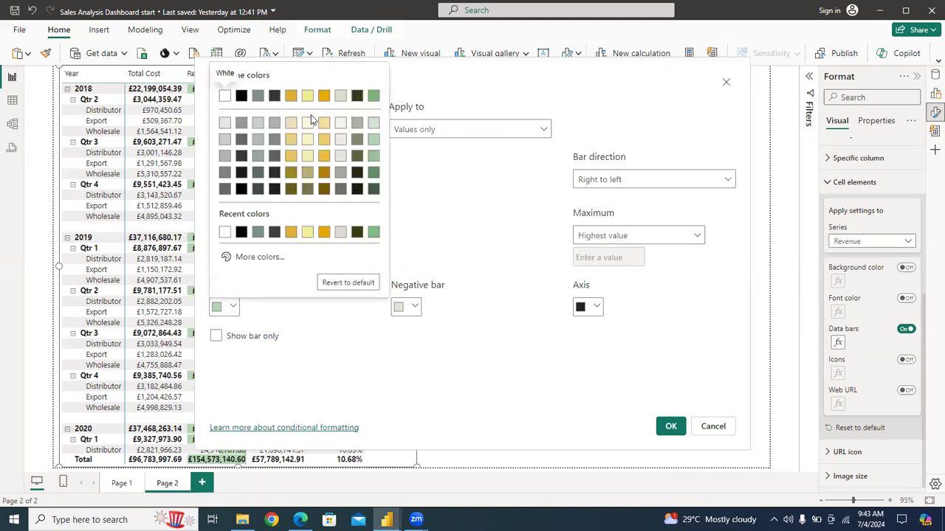
left_click(258, 157)
left_click(215, 341)
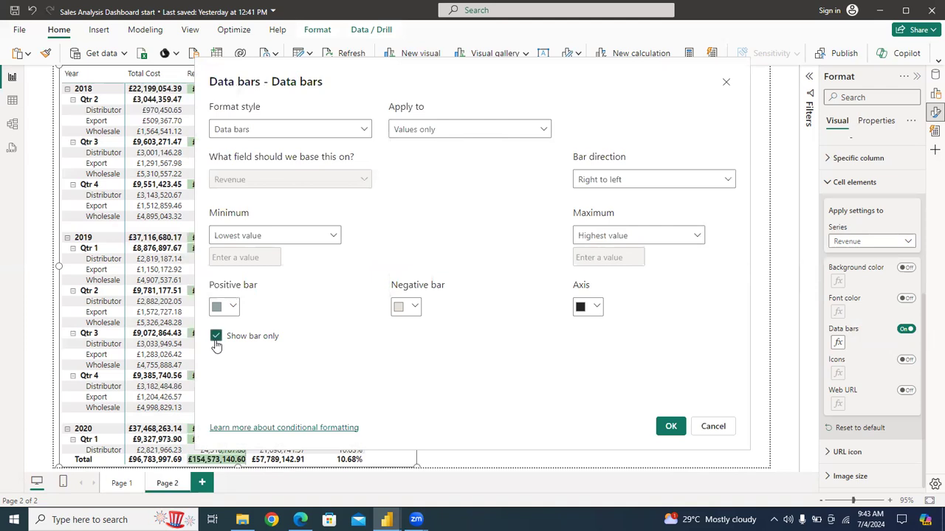
left_click(215, 341)
left_click(215, 340)
left_click(670, 427)
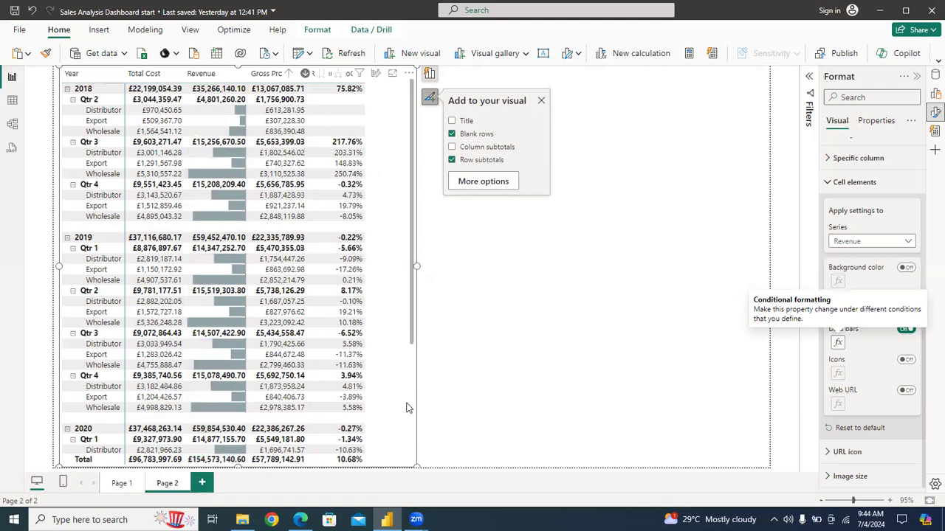
- Review the bar-only Revenue column through the matrix, and turn Show bar only off in the data bar settings
scroll(411, 405, "down", 5)
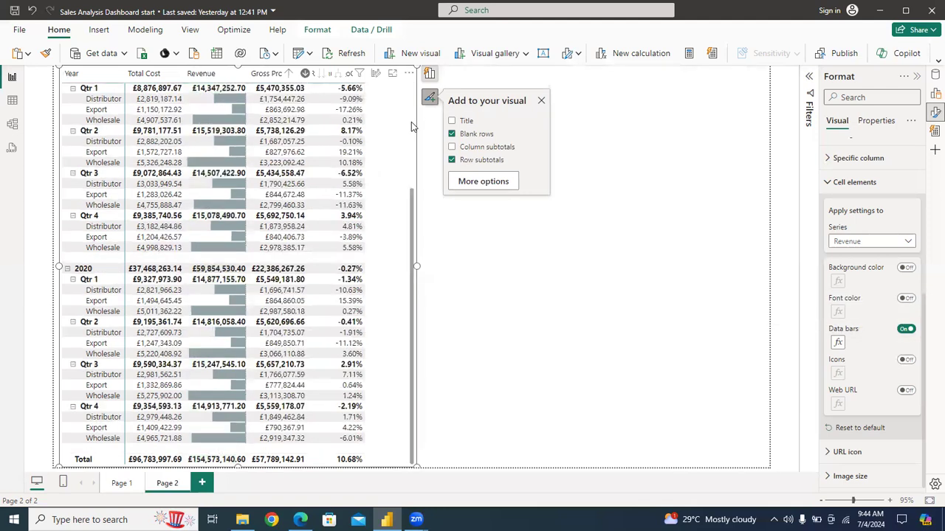
scroll(411, 127, "up", 5)
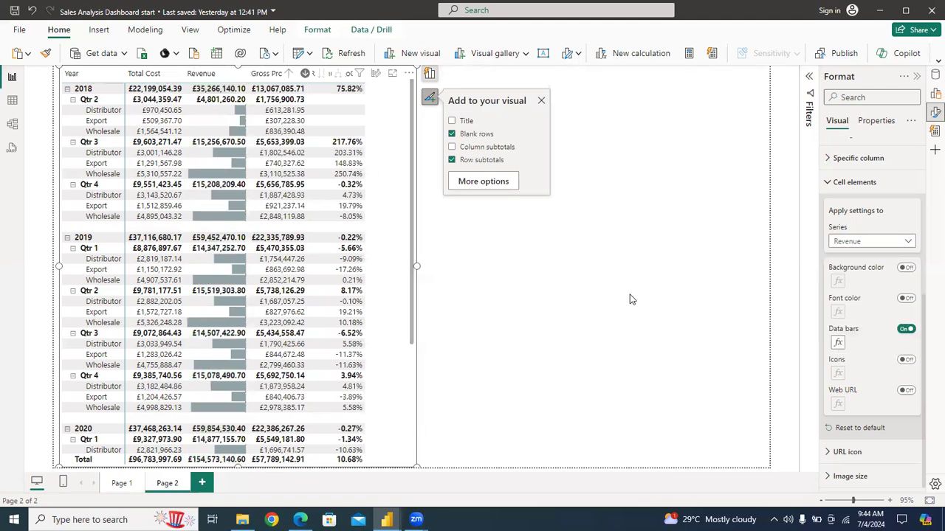
left_click(216, 336)
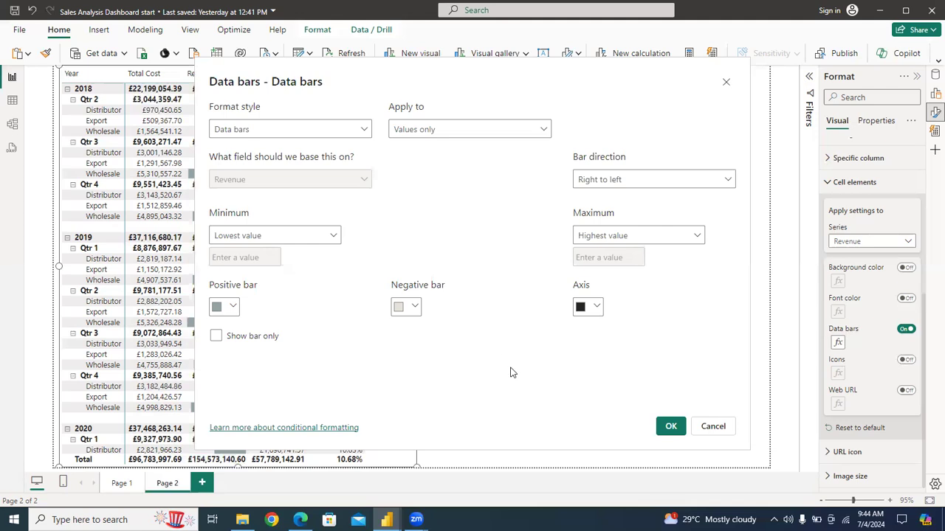
left_click(670, 428)
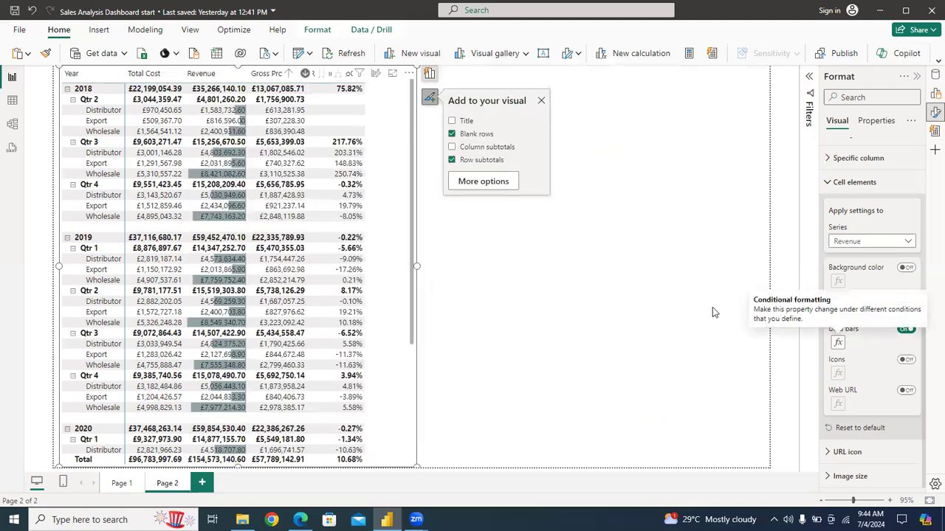
- Turn on data bars for the Revenue QoQ% series, showing bars only with the bar direction set to Right to left
left_click(884, 242)
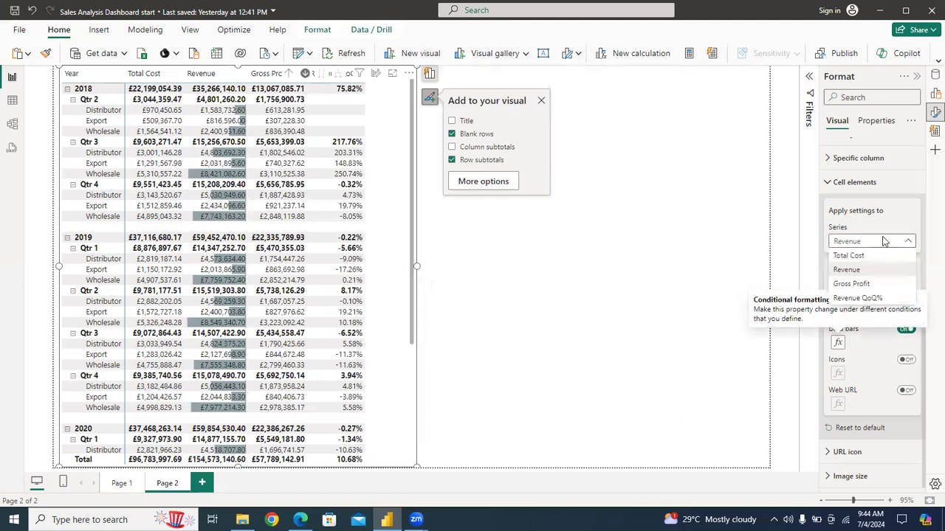
left_click(864, 298)
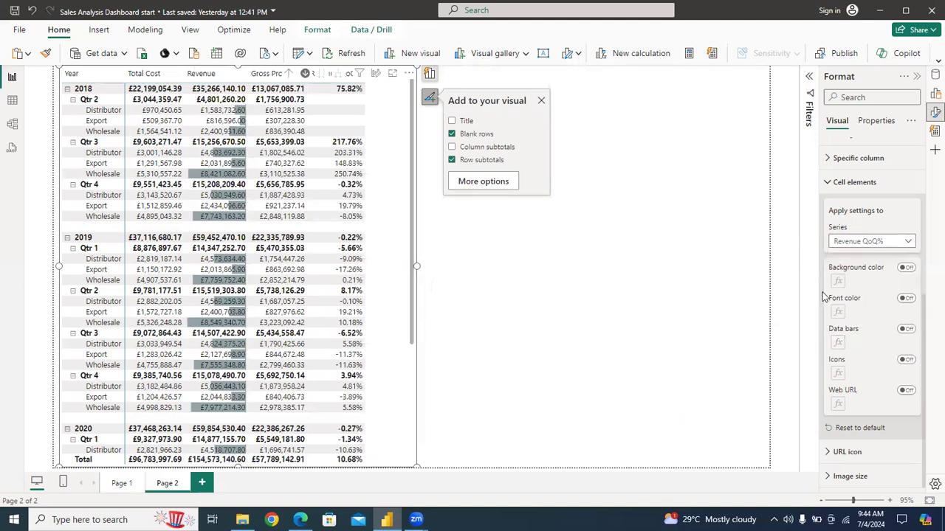
left_click(905, 330)
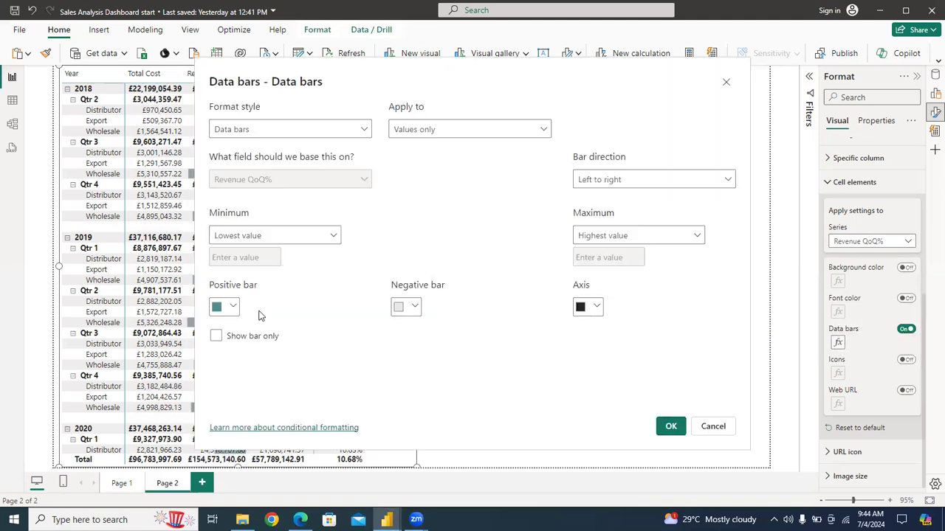
left_click(214, 337)
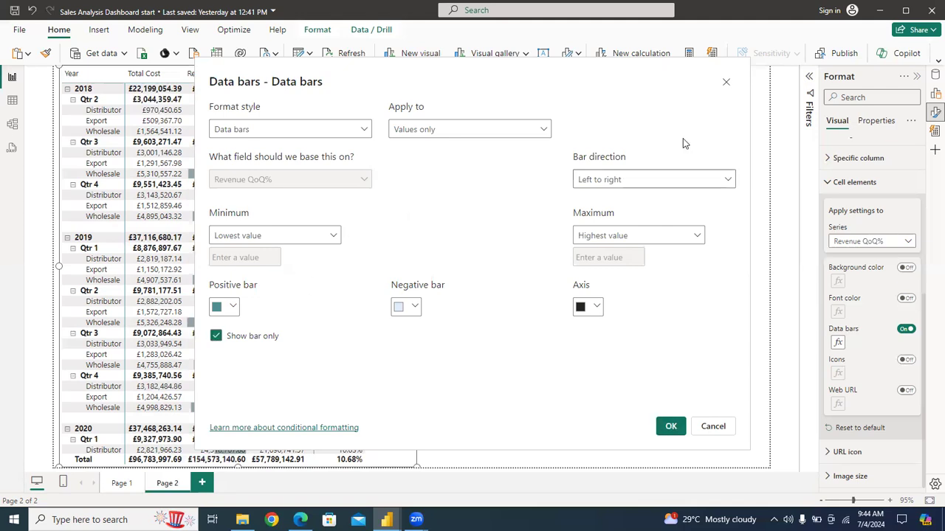
left_click(701, 183)
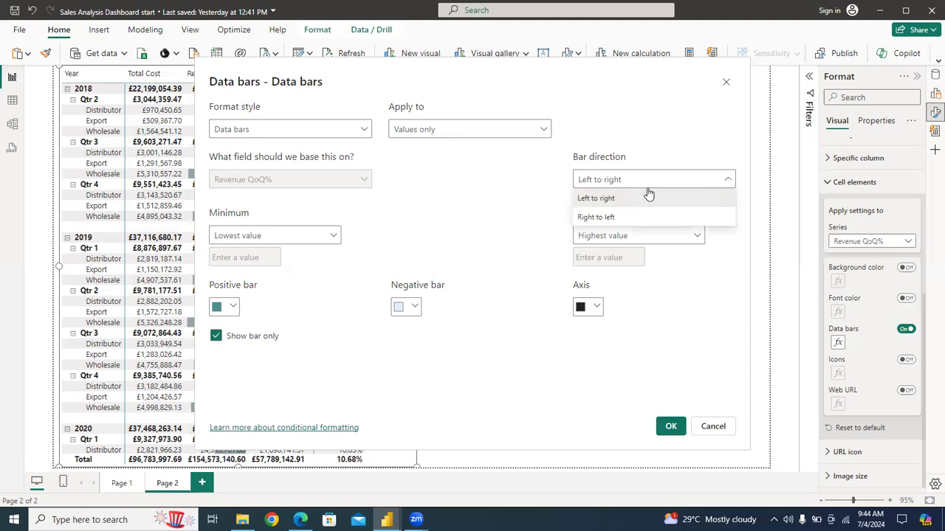
left_click(620, 218)
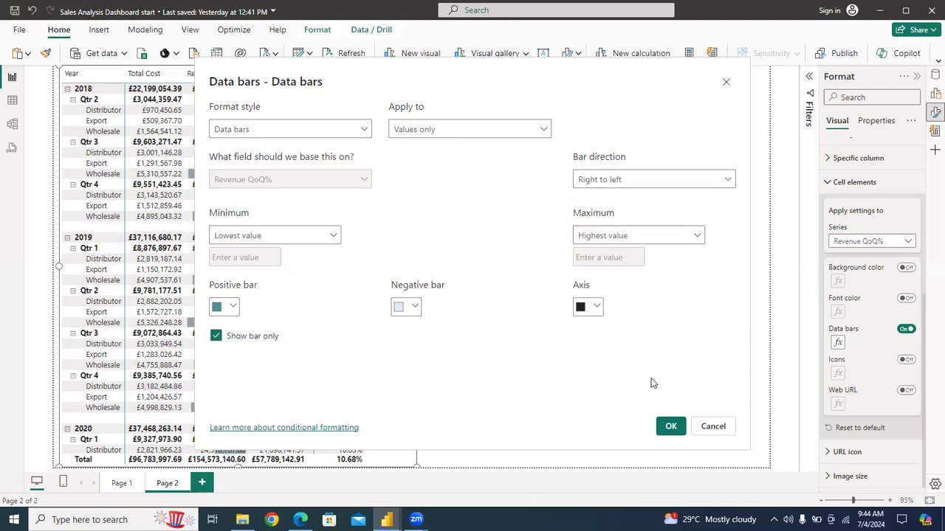
left_click(668, 431)
left_click(668, 434)
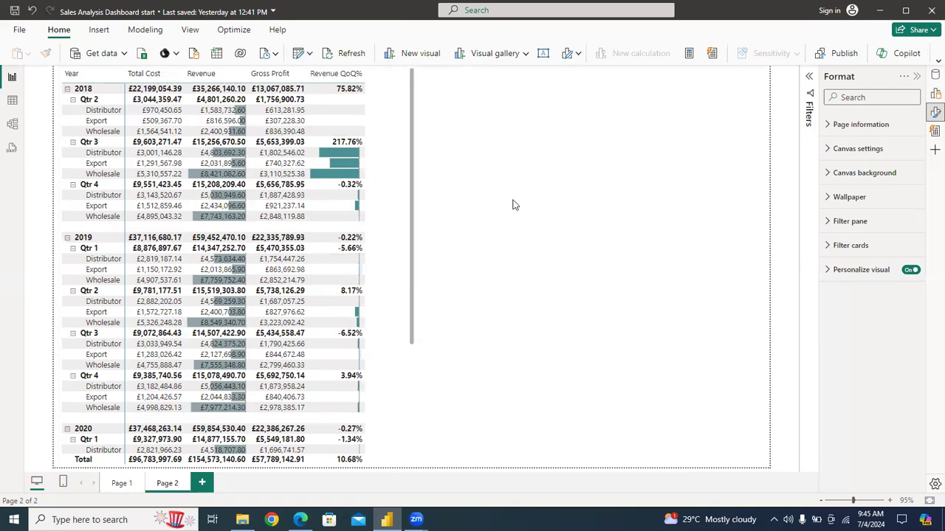
- Select the matrix, consult the Step 6 formatting instructions in the Sales Analysis Dashboard PDF, and return to the Power BI report
left_click(404, 242)
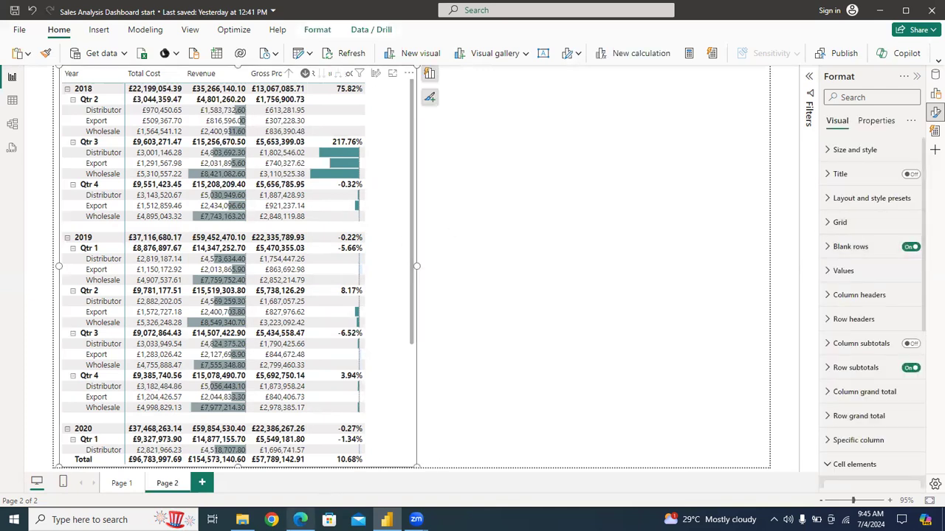
left_click(300, 520)
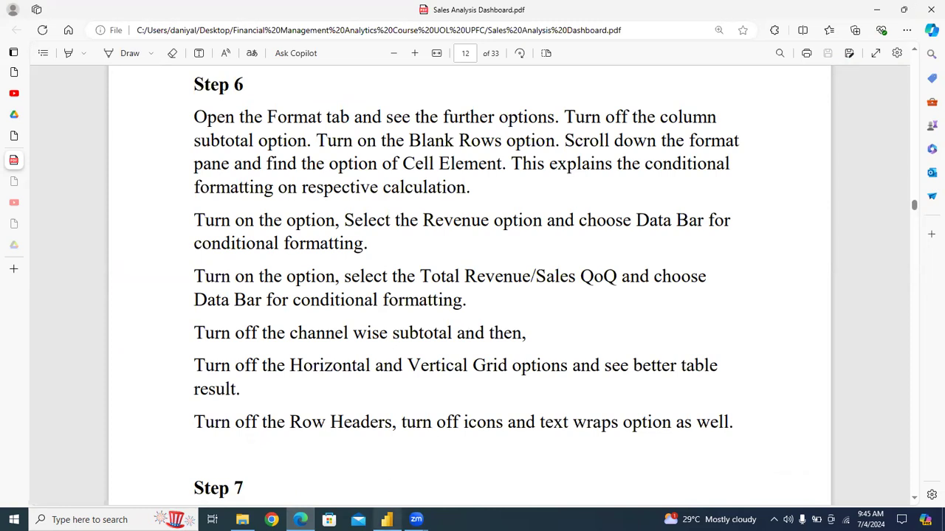
left_click(386, 519)
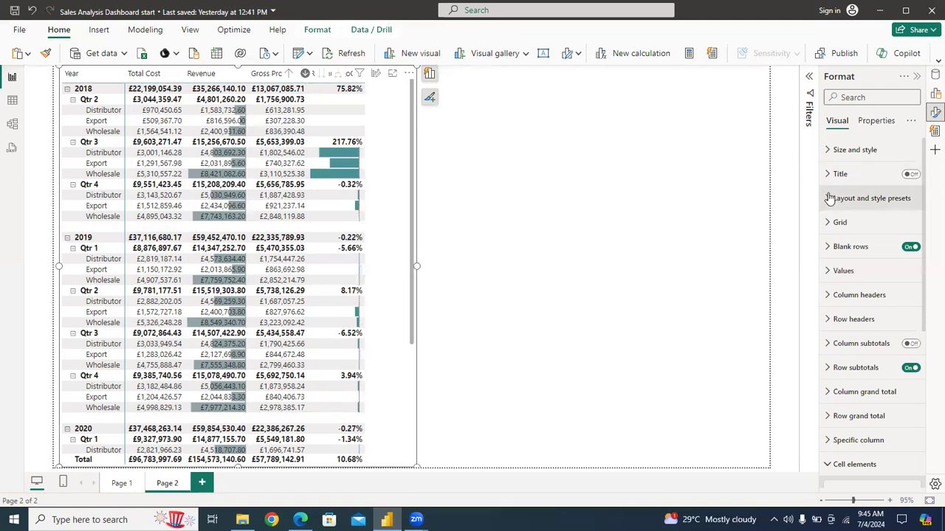
- Turn off the matrix's background in its size and style settings
left_click(827, 154)
left_click(826, 153)
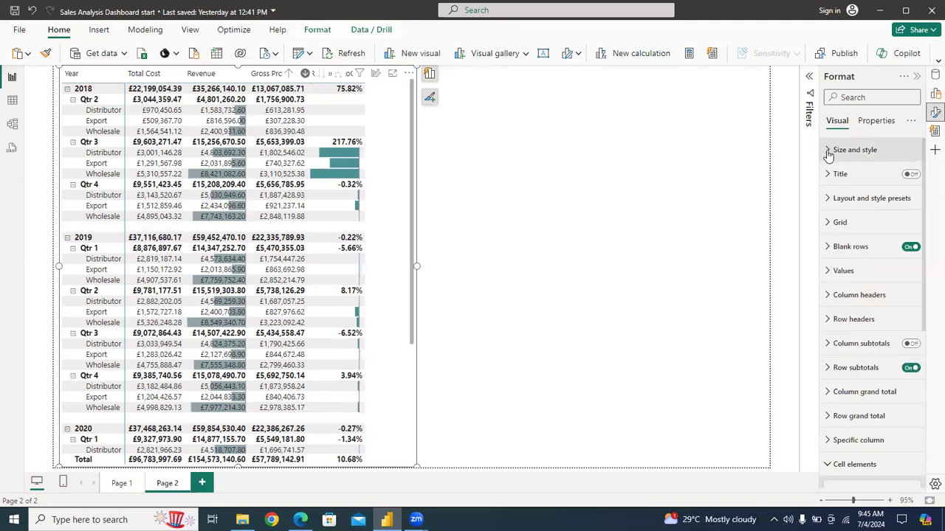
left_click(827, 153)
left_click(907, 375)
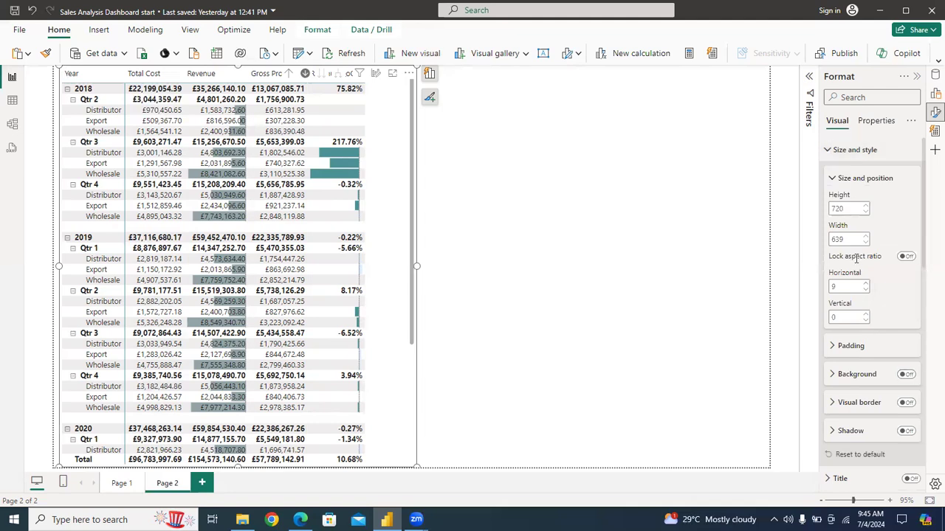
left_click(831, 180)
left_click(827, 150)
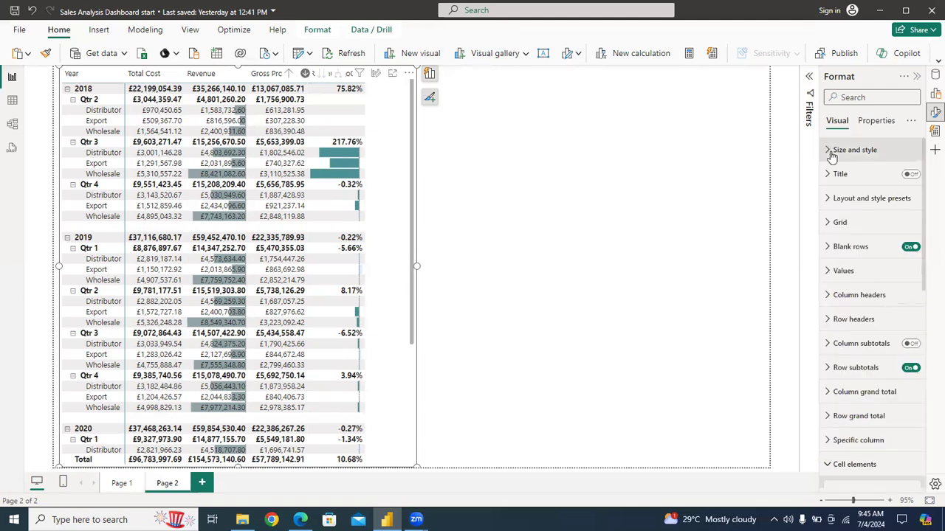
- Turn off the banded row color for the matrix's row headers and align their text to the right
left_click(828, 325)
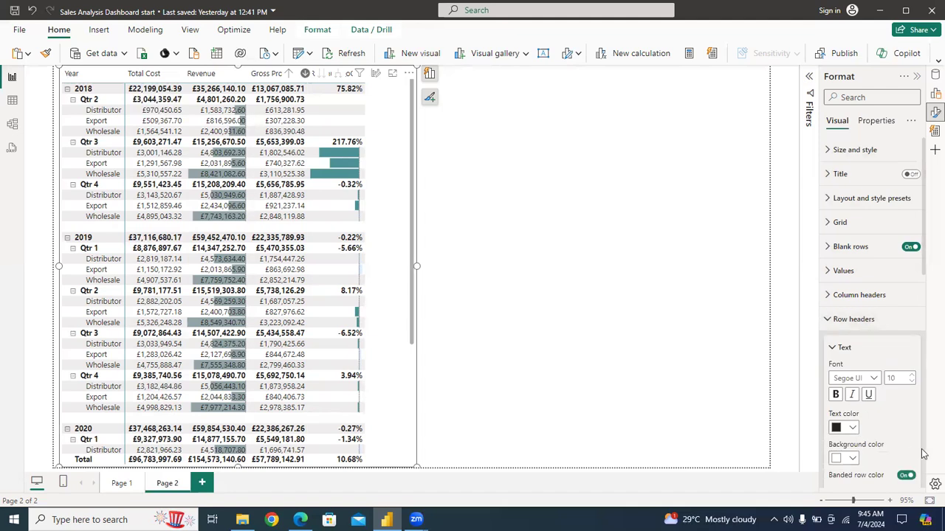
scroll(926, 456, "down", 3)
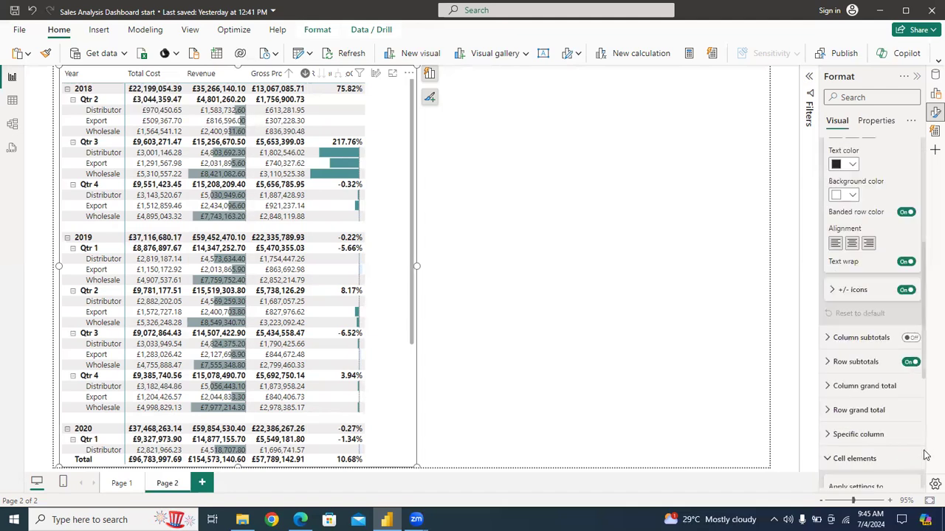
left_click(907, 213)
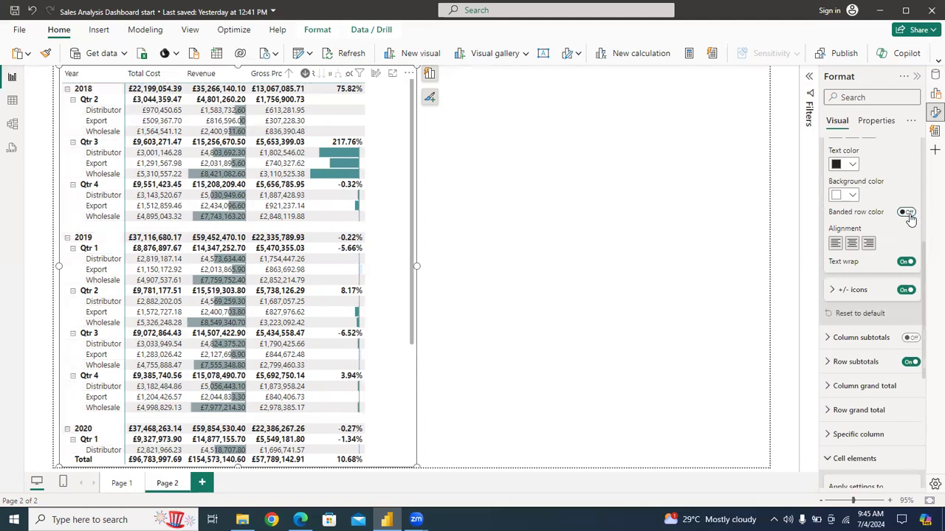
left_click(853, 245)
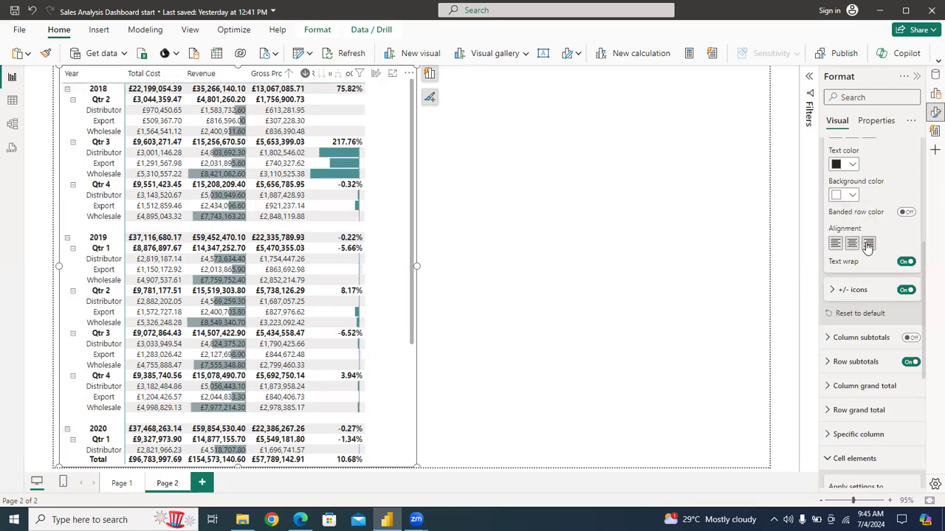
left_click(868, 244)
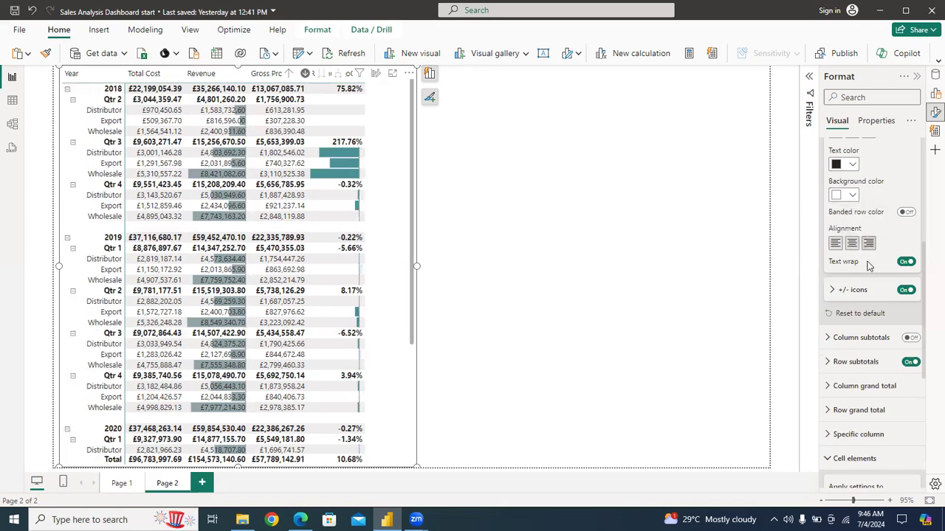
- Turn off text wrap for the row headers, test collapsing and expanding 2018 Qtr 4, and turn off the +/- icons
left_click(904, 263)
left_click(73, 185)
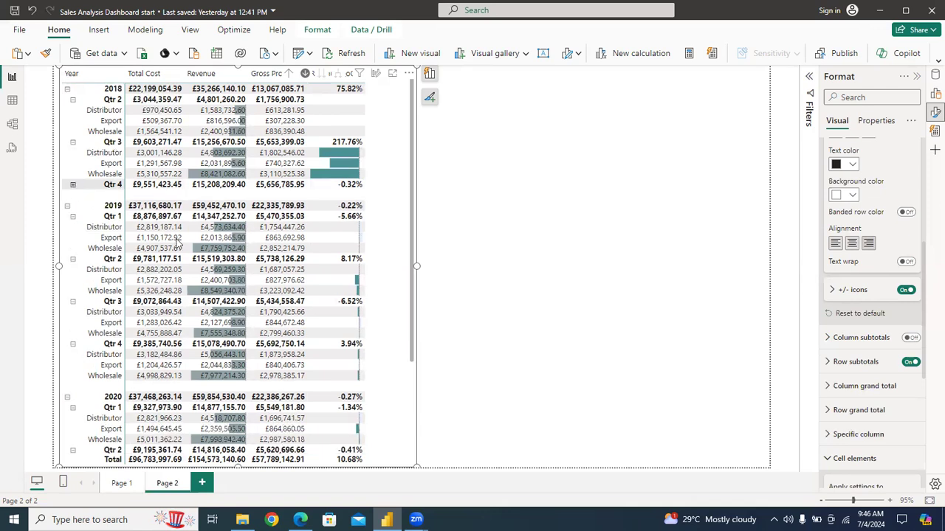
left_click(73, 186)
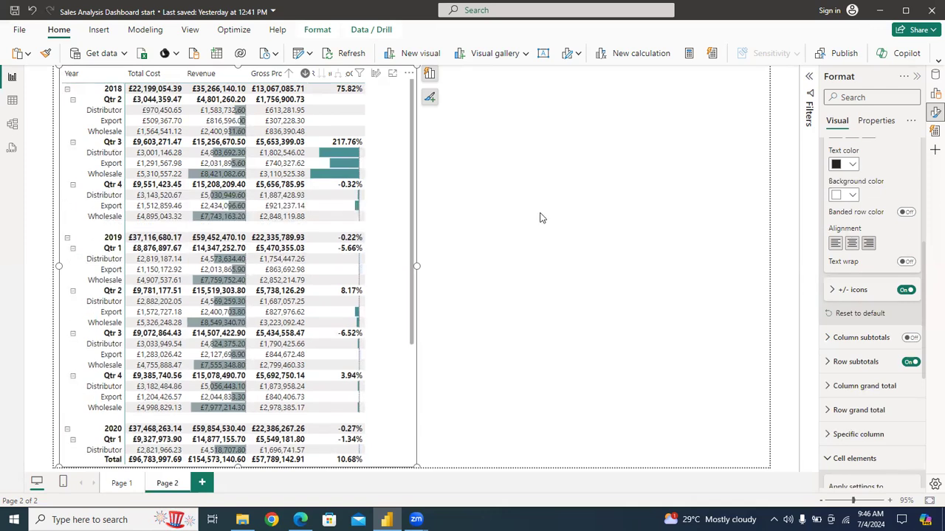
left_click(906, 292)
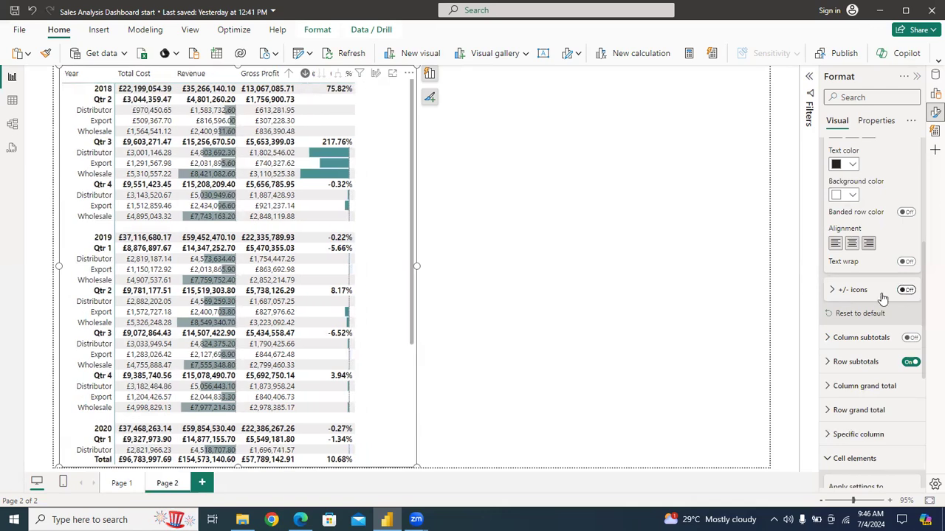
- Enable row subtotals per row level and turn off the subtotal for the Channel level
left_click(828, 362)
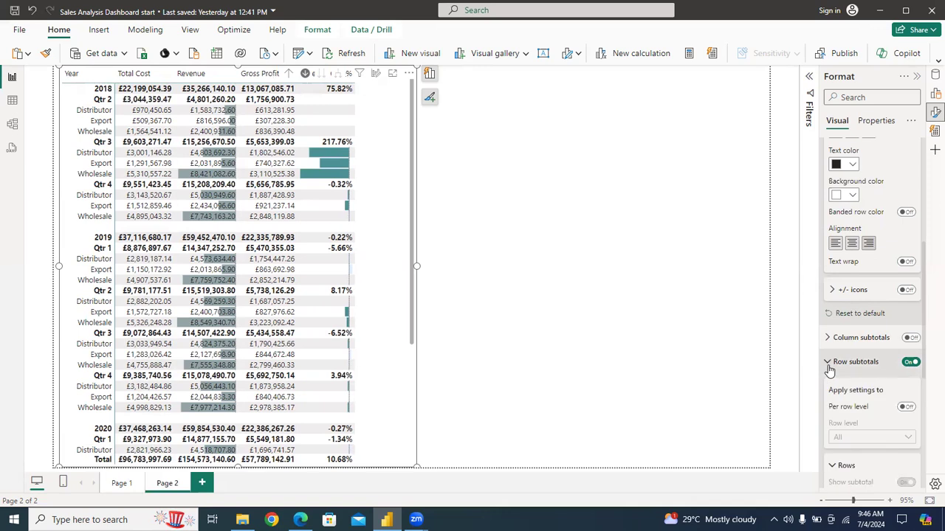
scroll(908, 252, "down", 4)
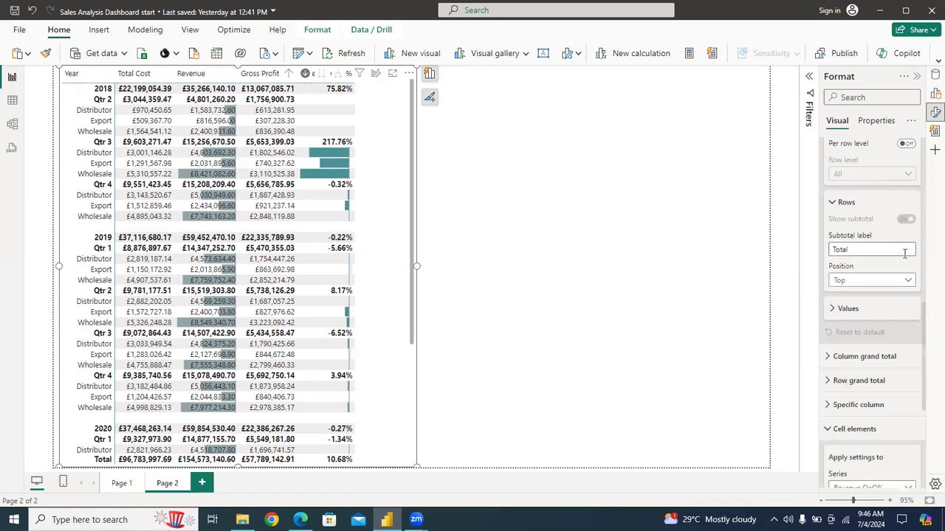
scroll(925, 295, "up", 4)
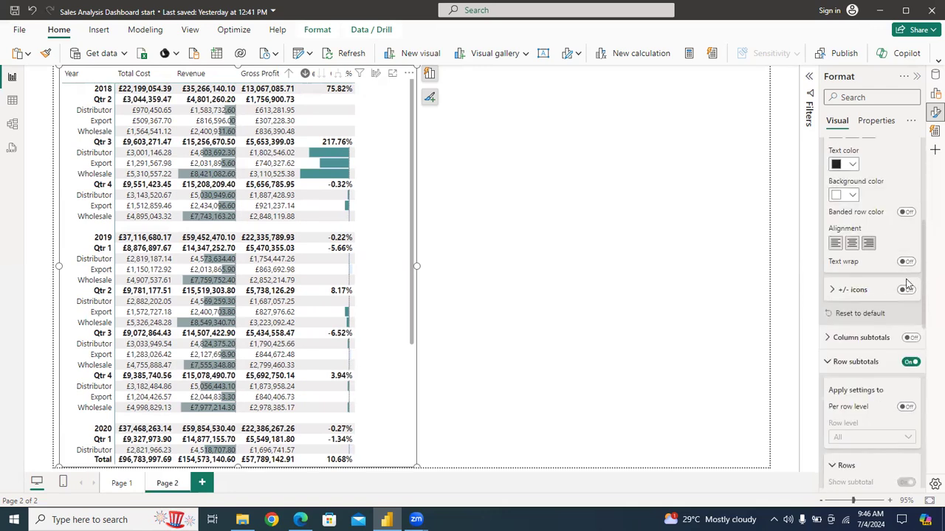
left_click(905, 410)
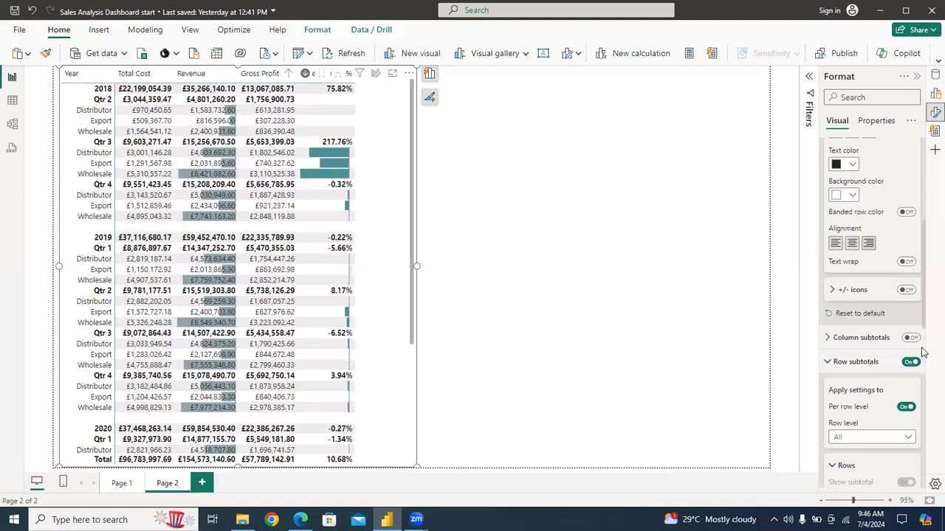
left_click_drag(925, 317, 921, 377)
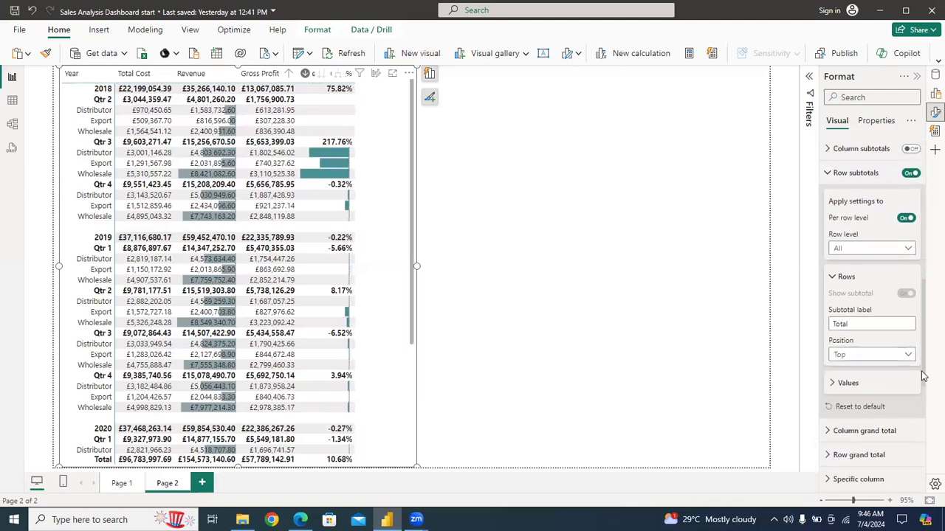
left_click(902, 250)
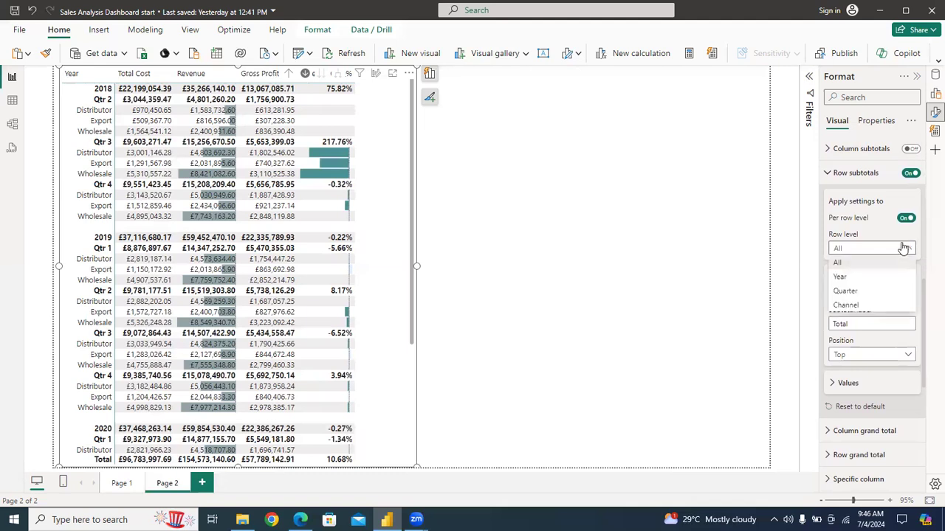
left_click(856, 305)
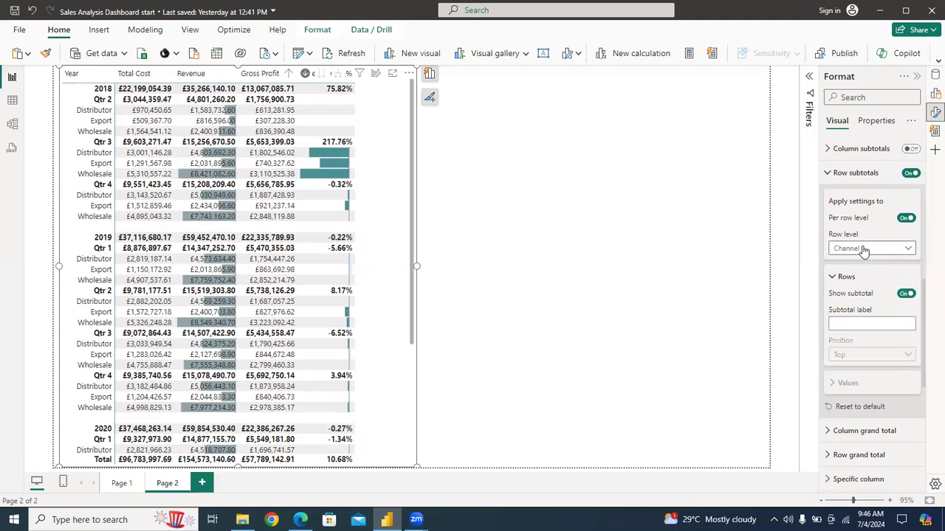
left_click(906, 293)
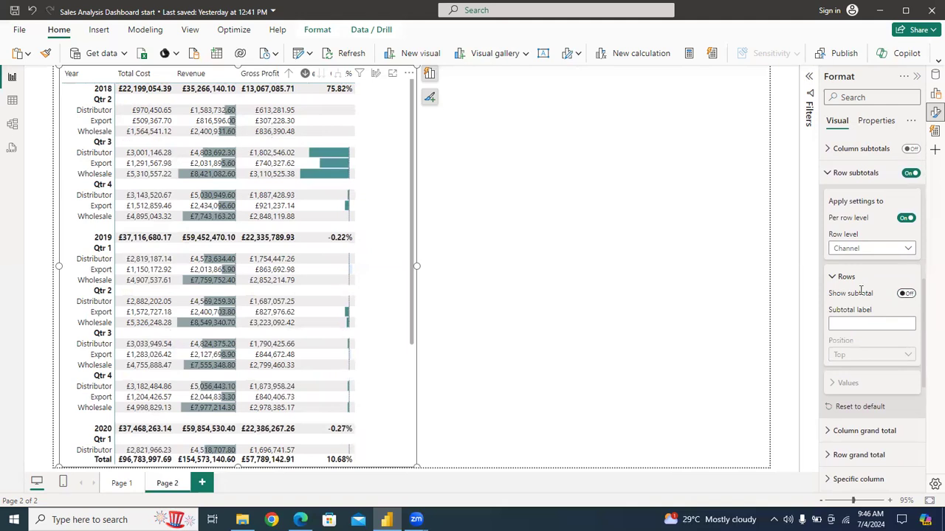
- Set the row subtotals' row level back to All and their position to Bottom
left_click(895, 252)
left_click(878, 262)
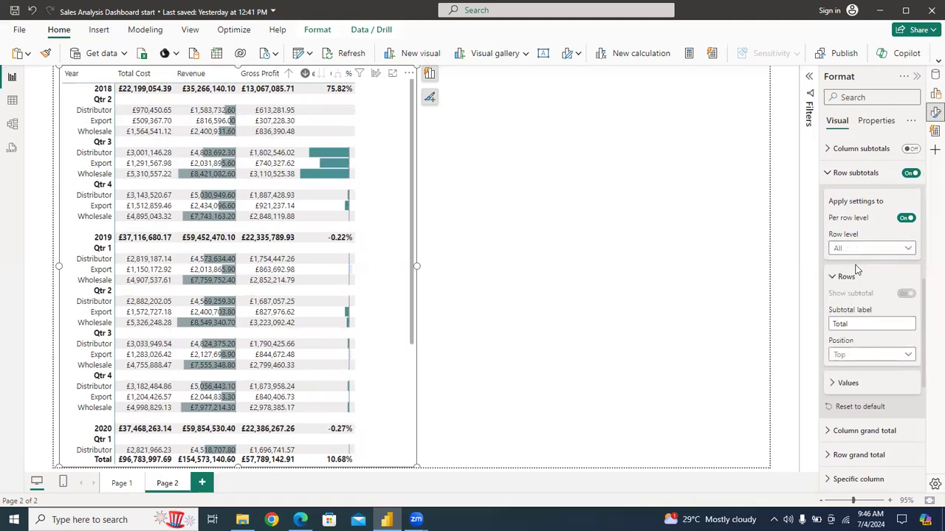
left_click(832, 175)
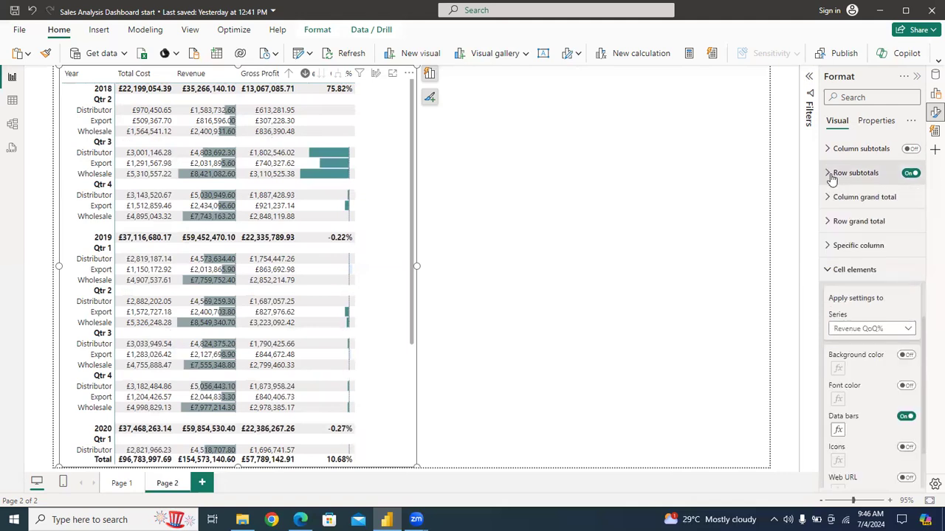
left_click(833, 182)
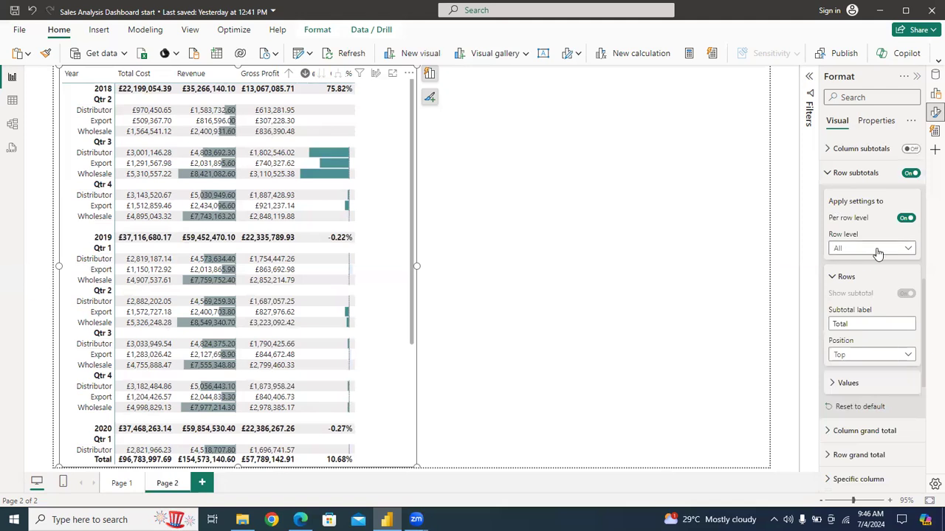
left_click(873, 354)
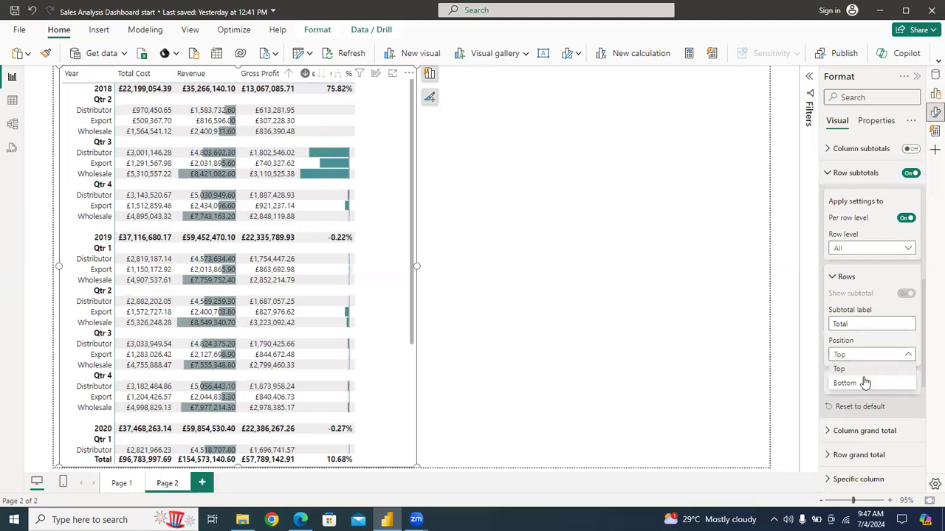
left_click(864, 382)
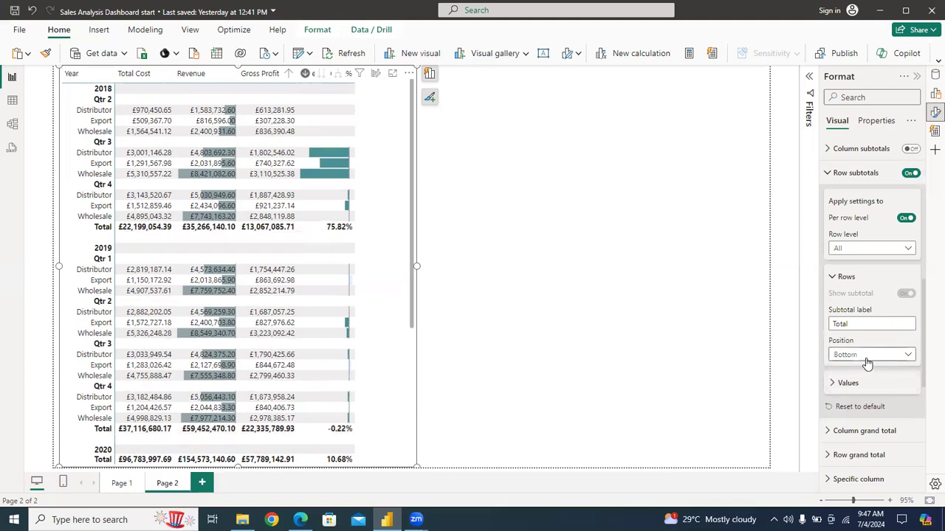
left_click(828, 177)
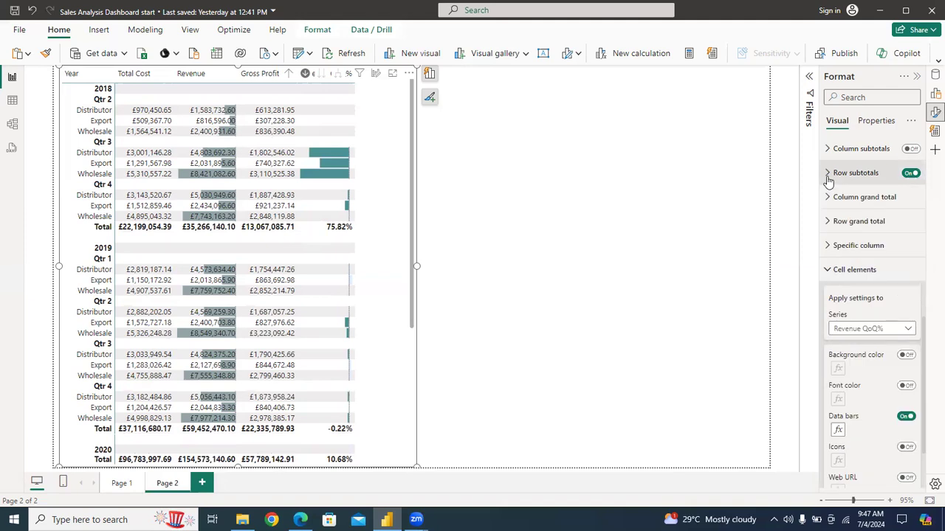
- Collapse the open formatting sections and check Step 6 of the Sales Analysis Dashboard PDF for the remaining matrix settings
left_click(828, 270)
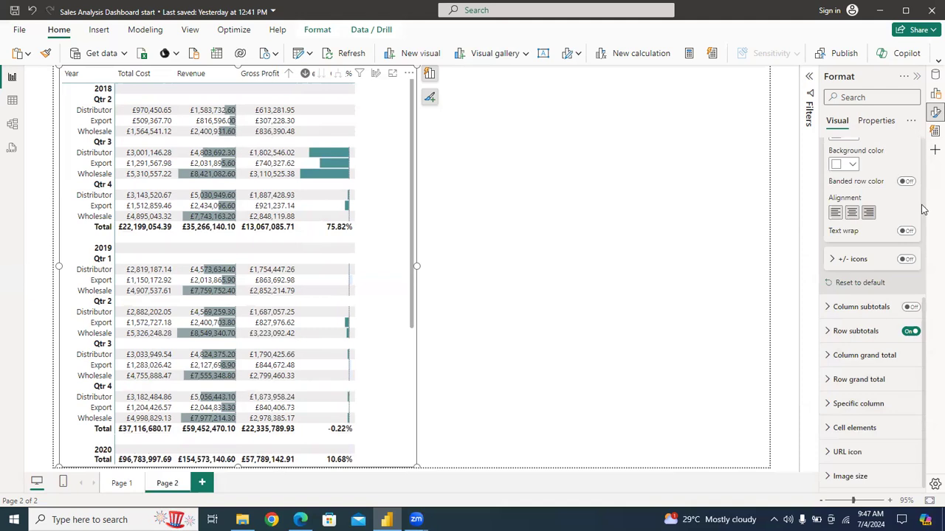
scroll(924, 210, "up", 5)
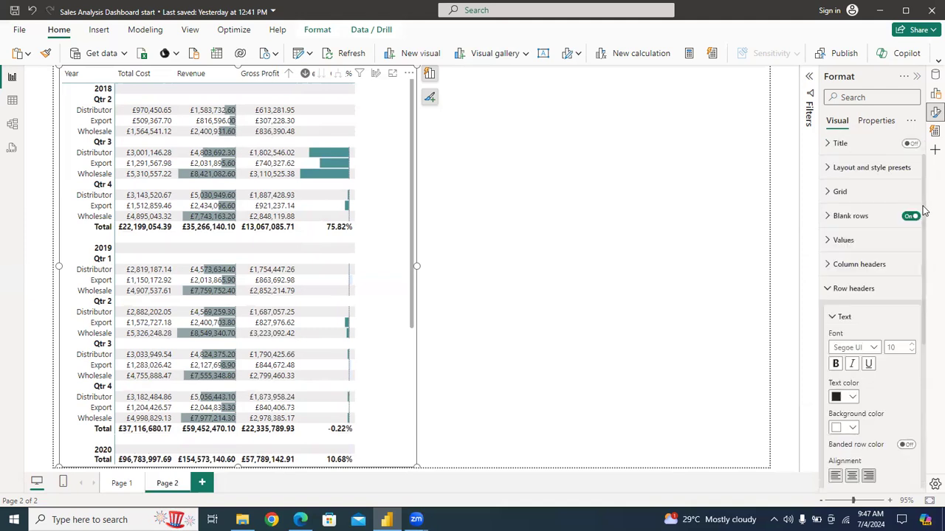
left_click(838, 290)
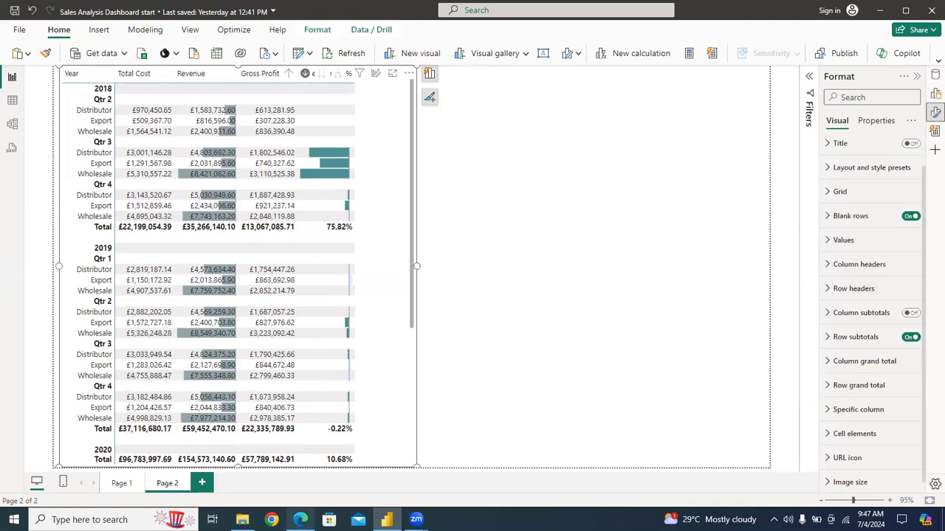
left_click(301, 462)
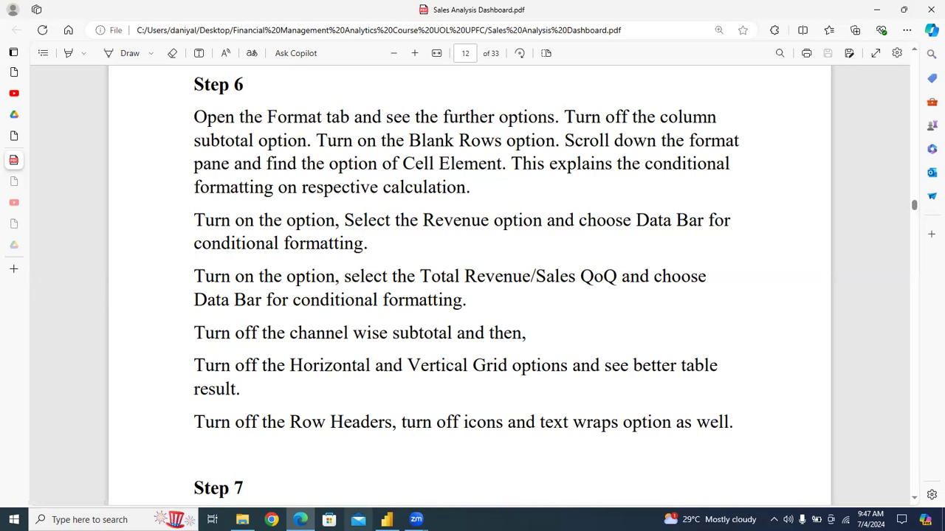
left_click(301, 520)
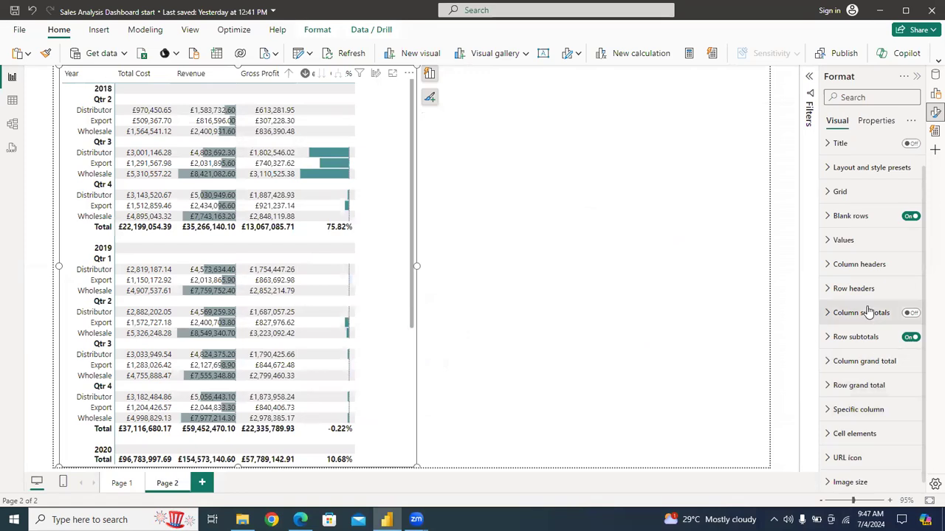
- Test the matrix's horizontal and vertical gridlines by switching them on, and turn both back off
left_click(835, 193)
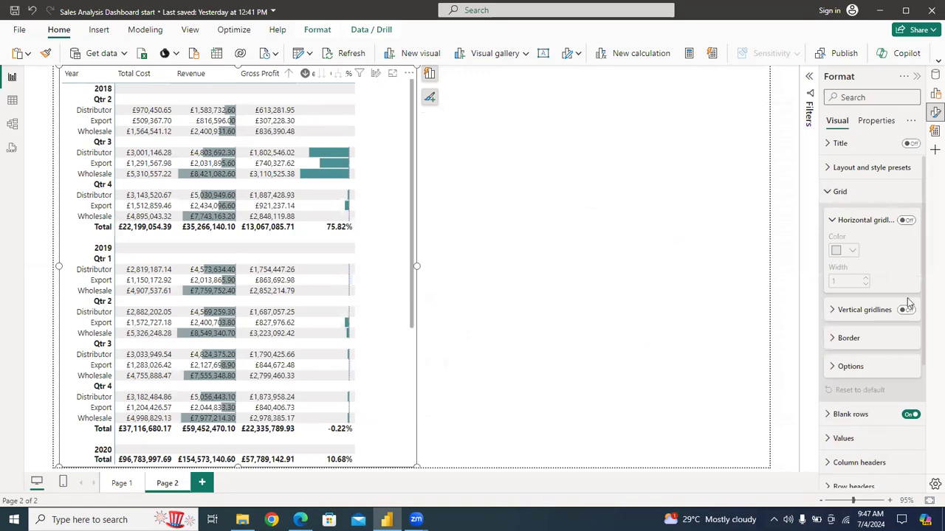
left_click(908, 223)
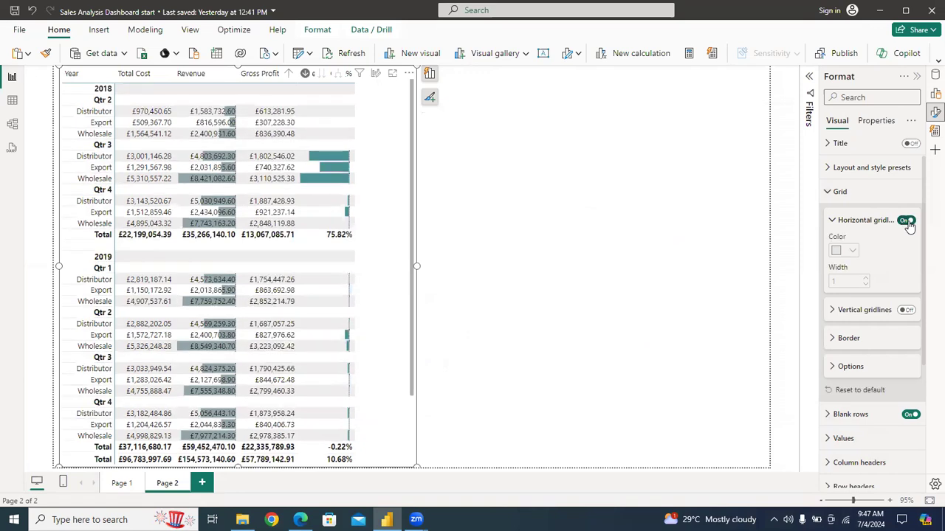
left_click(905, 310)
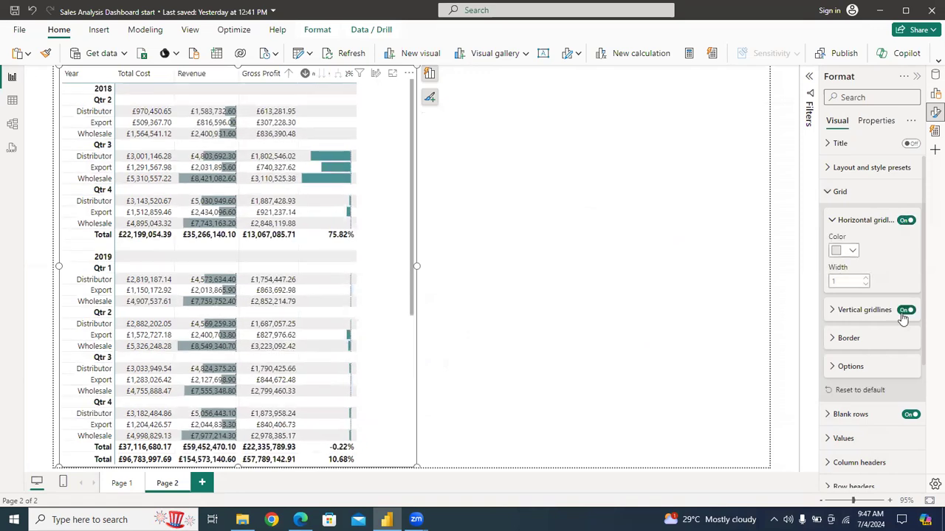
left_click(832, 316)
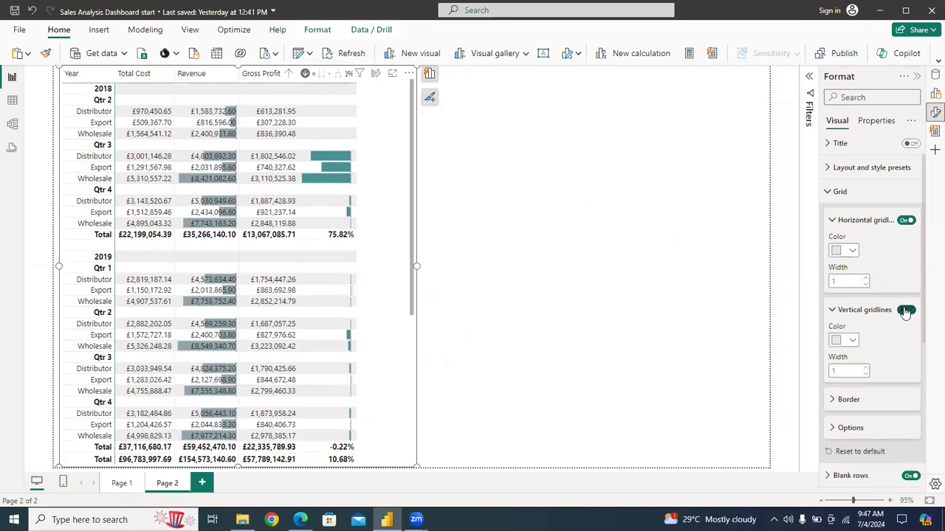
left_click(907, 221)
left_click(906, 310)
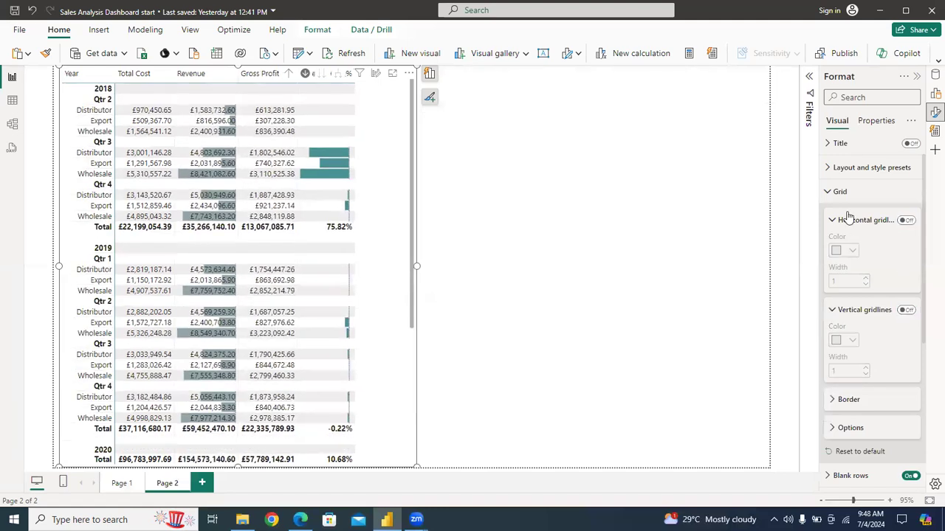
left_click(832, 194)
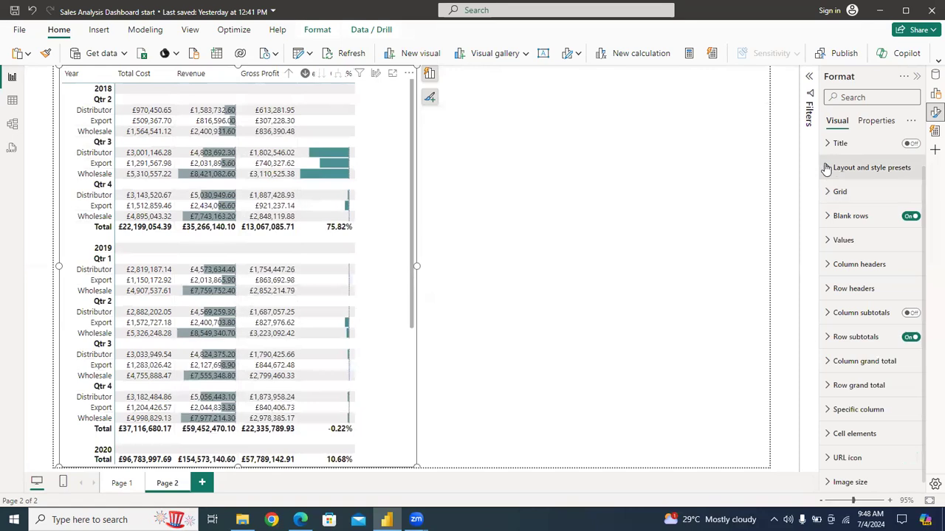
- Preview the Bold header style preset on the matrix and set its style to Minimal
left_click(827, 169)
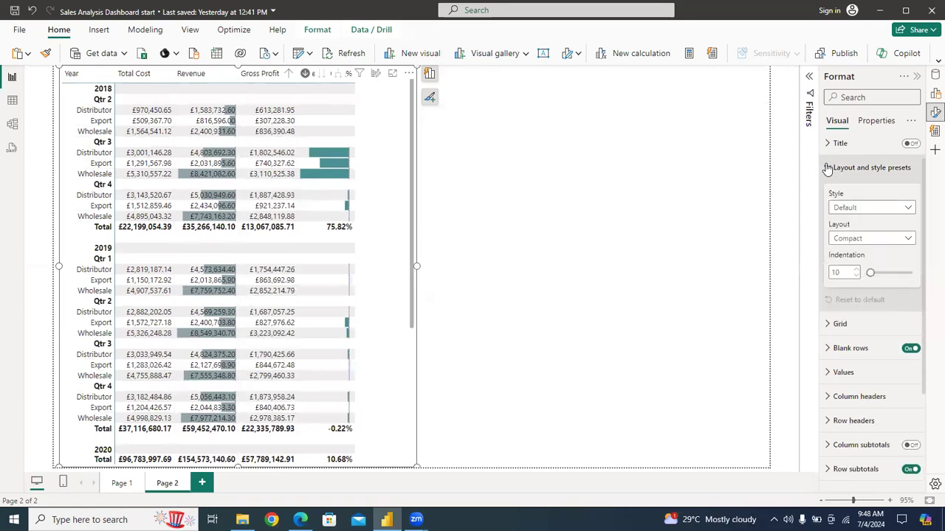
left_click(862, 209)
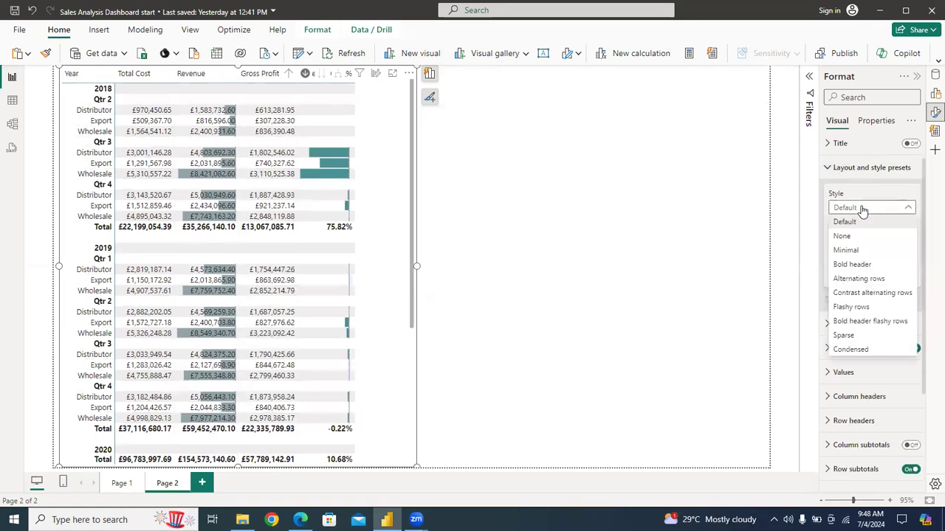
left_click(857, 252)
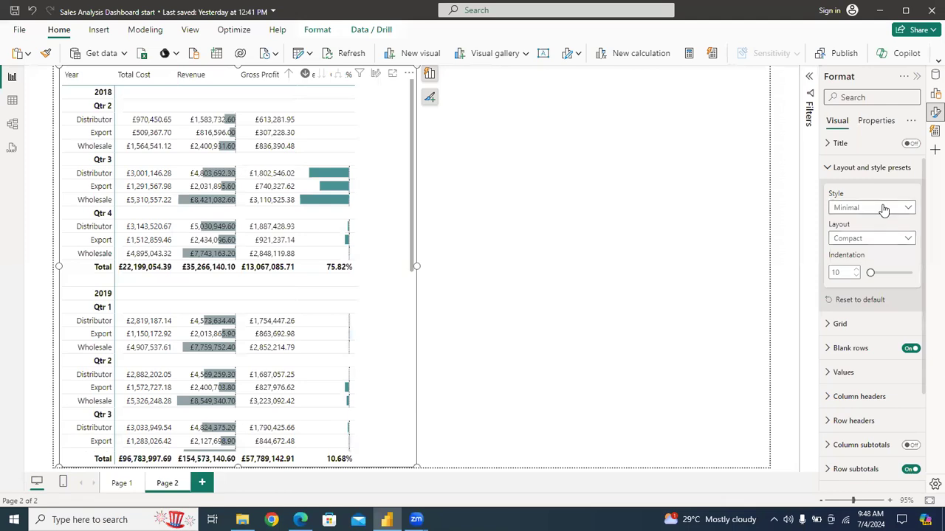
left_click(869, 208)
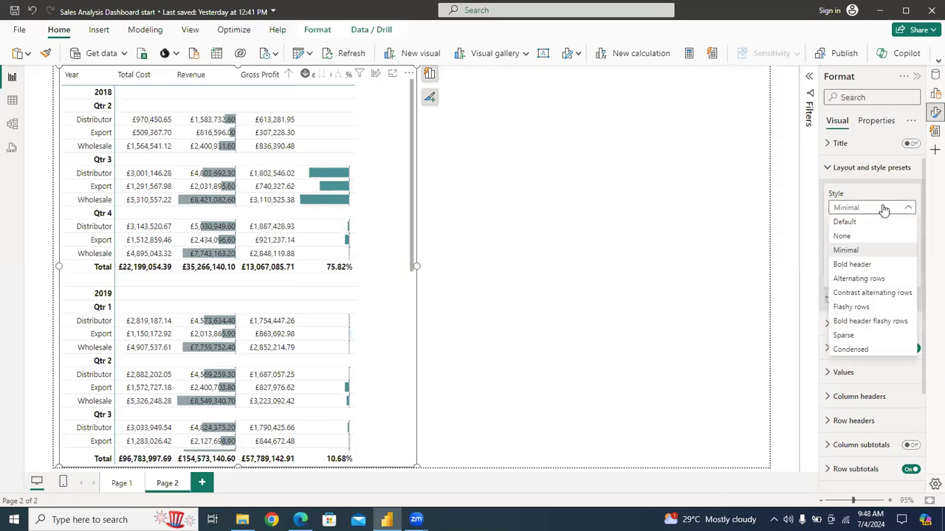
left_click(852, 264)
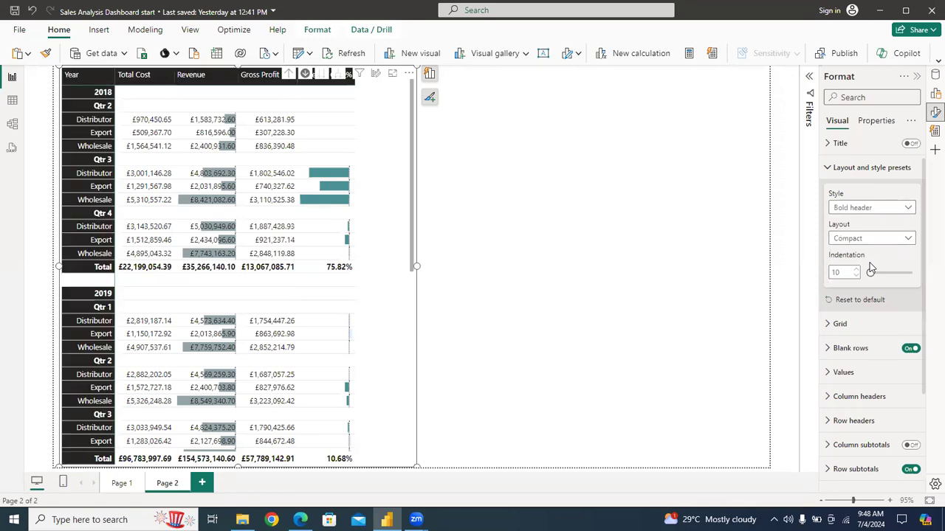
left_click(891, 212)
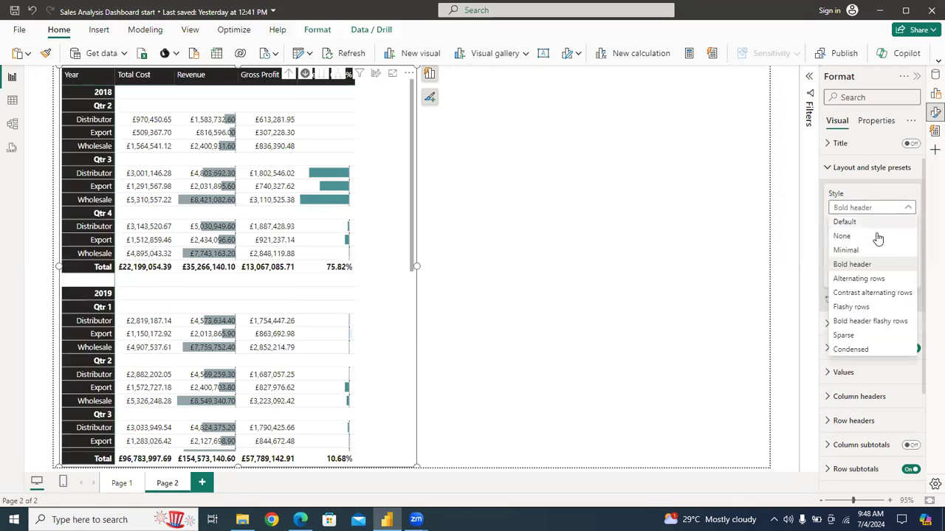
left_click(875, 250)
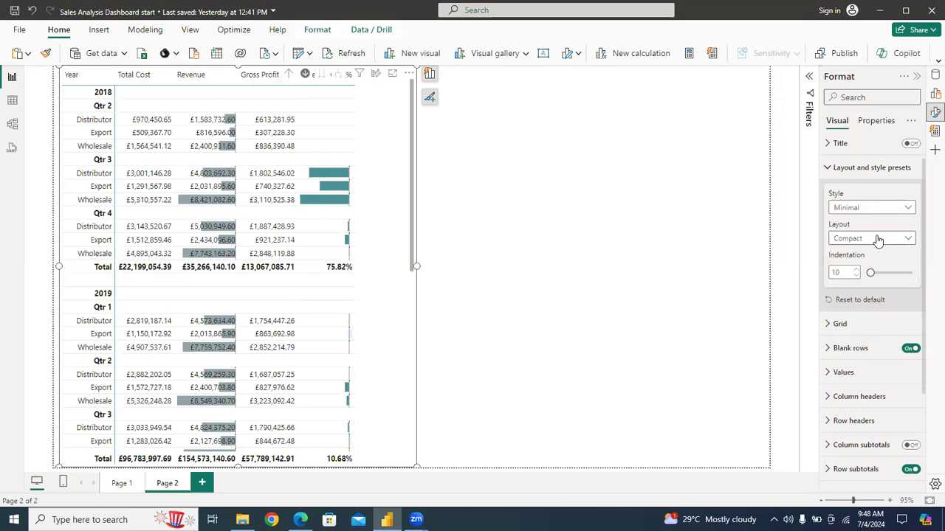
- Try the Outline layout for the matrix and set its layout to Tabular
left_click(875, 242)
left_click(871, 269)
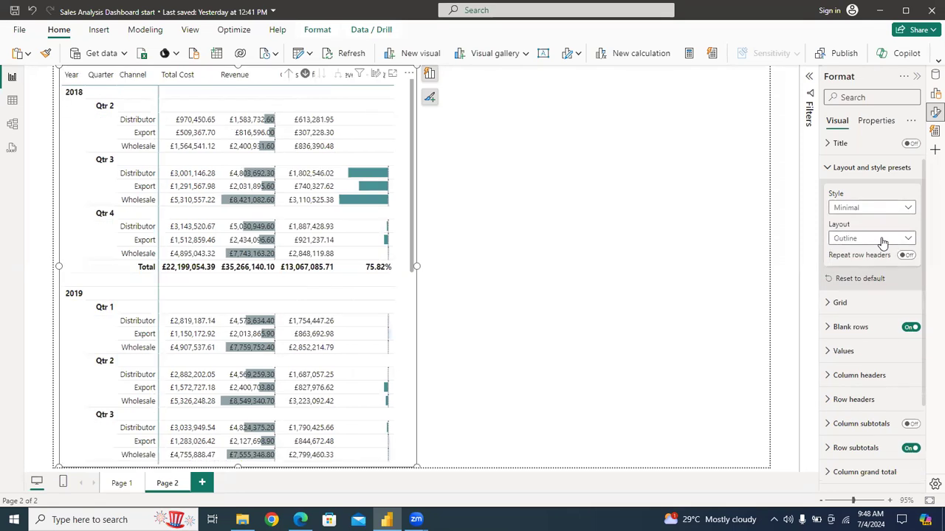
left_click(882, 240)
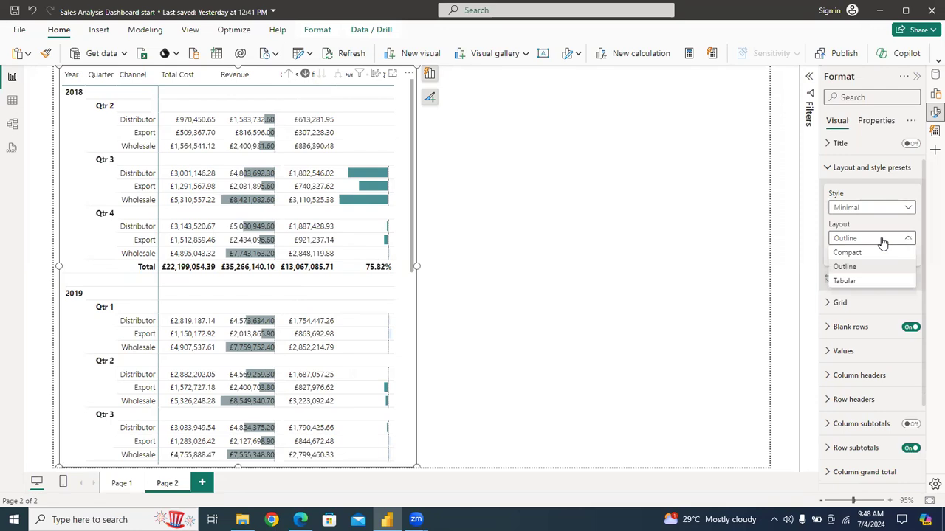
left_click(872, 285)
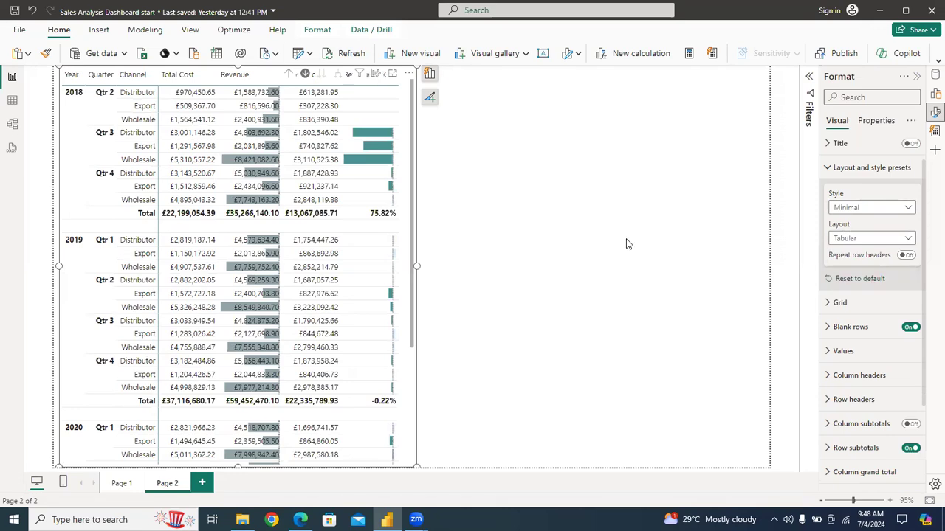
- Widen the matrix slightly and review its rows down to the grand total
left_click(418, 263)
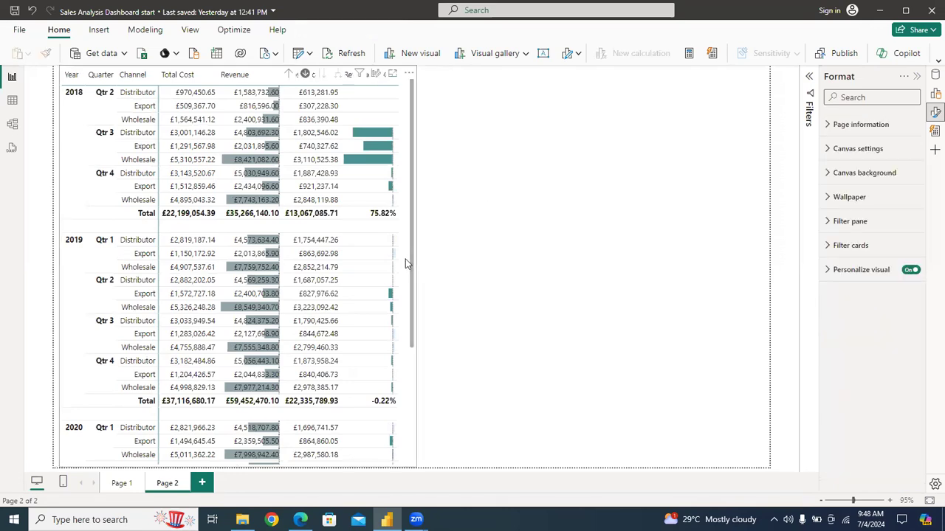
left_click(412, 263)
left_click_drag(418, 264, 423, 268)
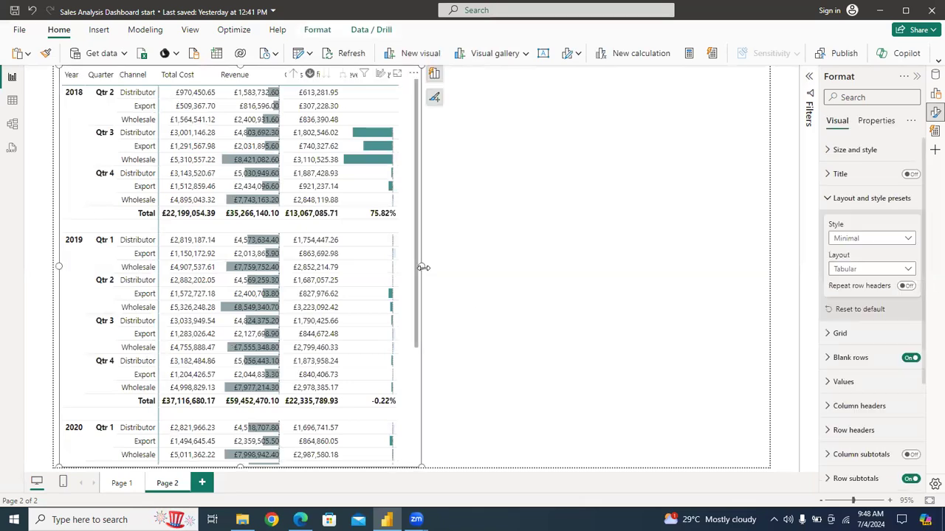
left_click(467, 304)
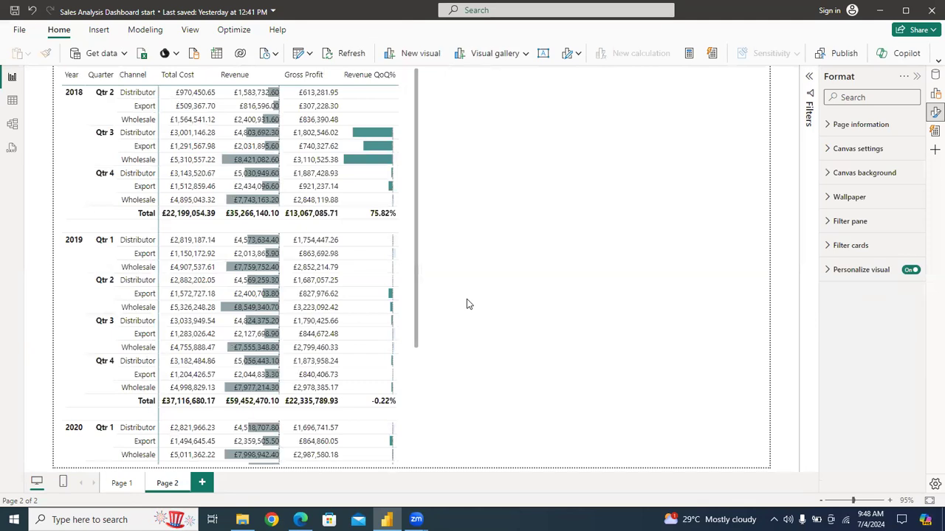
left_click(419, 366)
scroll(419, 369, "down", 5)
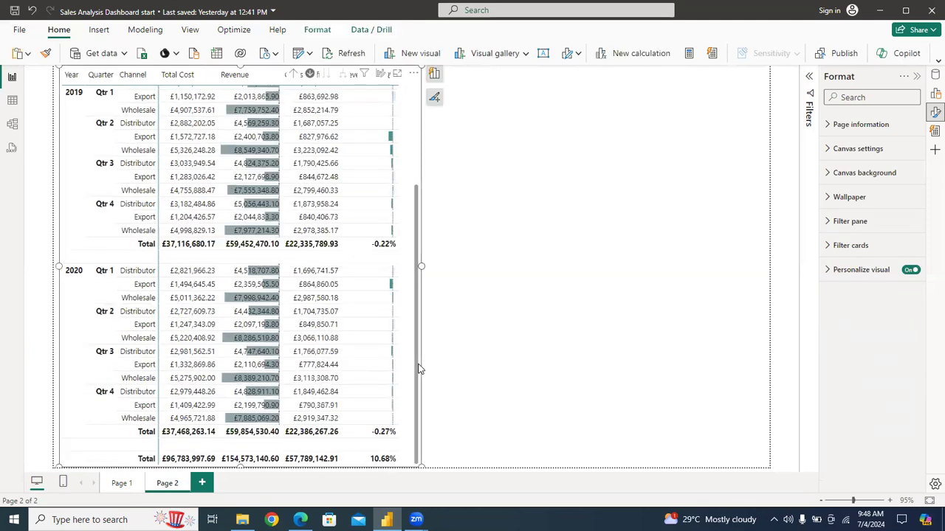
scroll(418, 185, "up", 3)
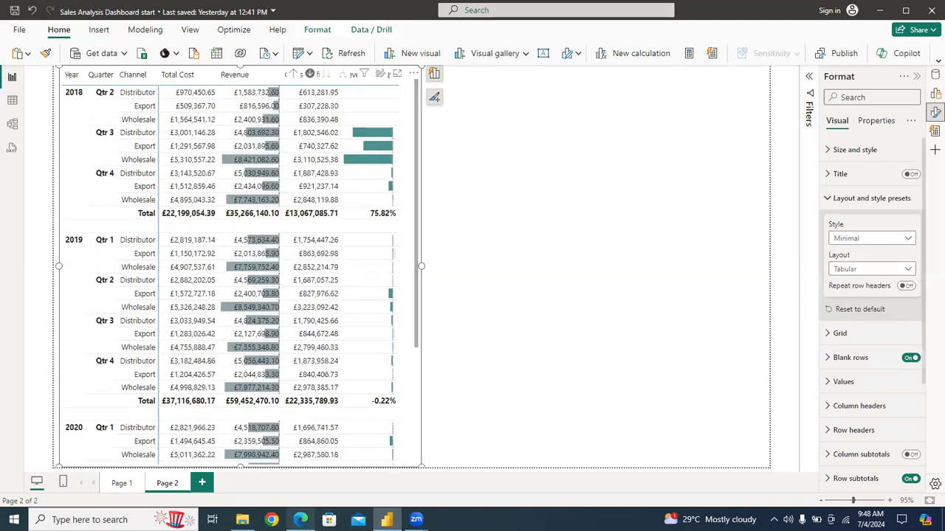
- Review Step 7's settings and the sample output table in the Sales Analysis Dashboard PDF, and return to the Power BI report
left_click(301, 520)
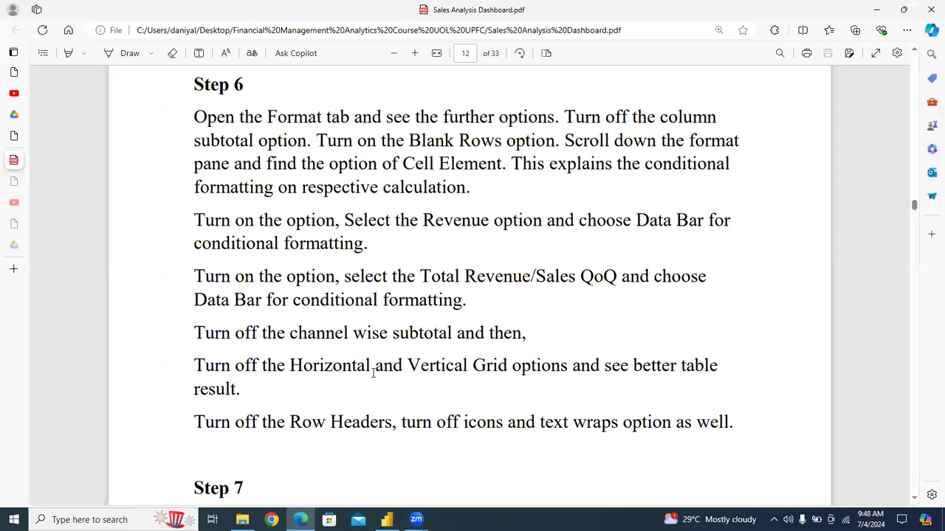
scroll(373, 373, "down", 2)
scroll(373, 373, "down", 2)
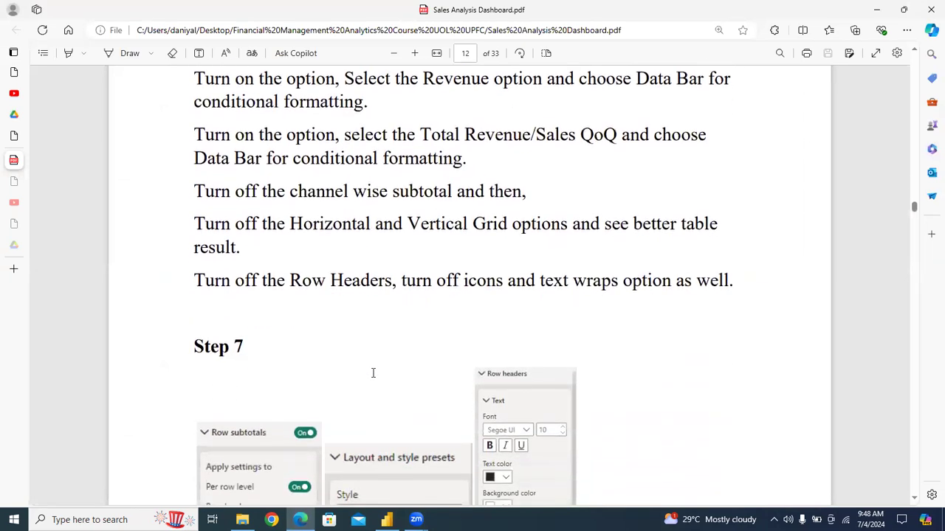
scroll(373, 373, "down", 7)
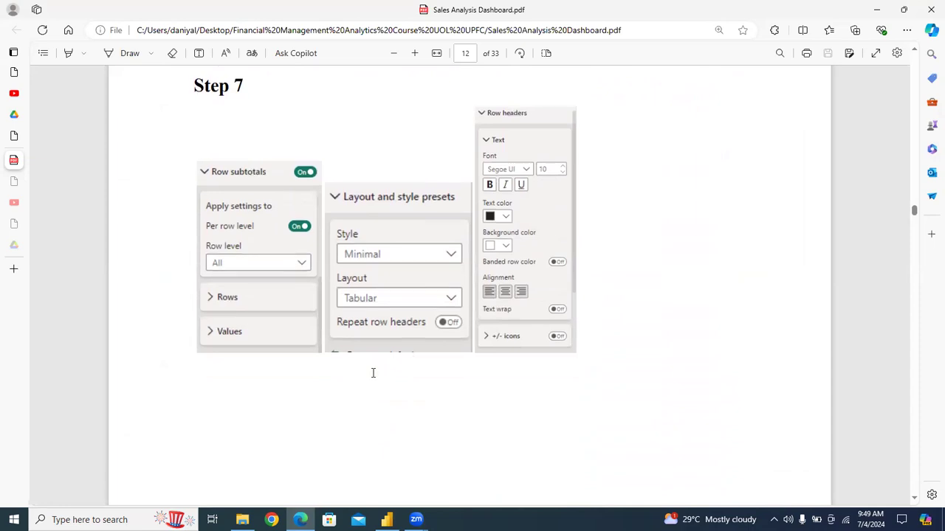
scroll(373, 373, "down", 1)
scroll(372, 373, "down", 14)
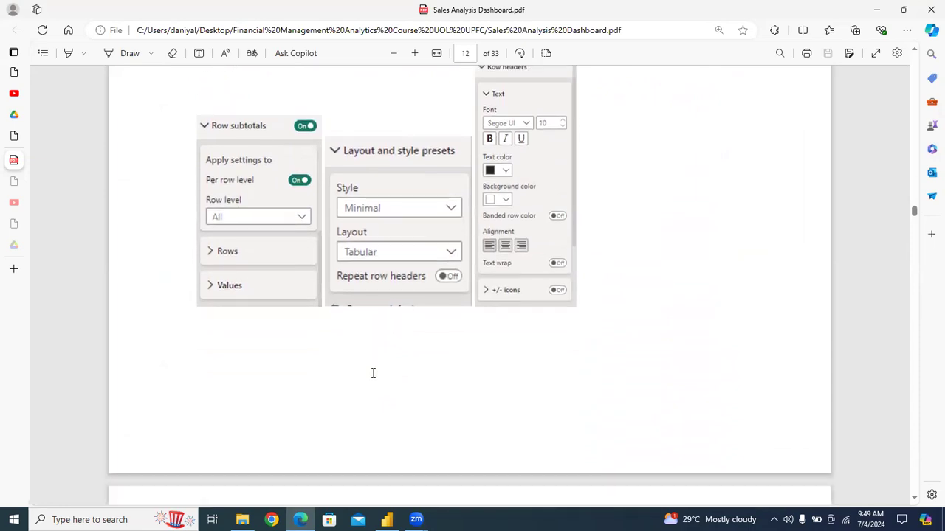
scroll(373, 373, "down", 1)
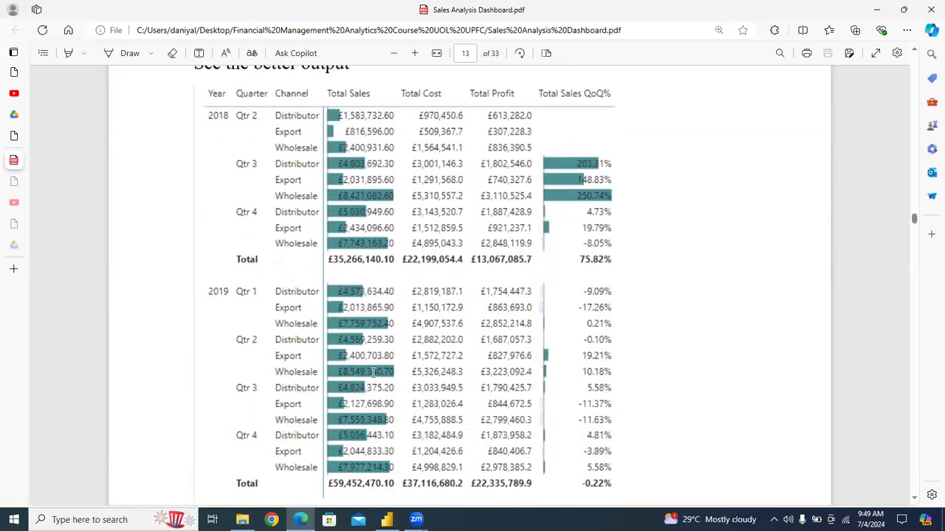
scroll(372, 372, "down", 1)
scroll(373, 373, "up", 1)
scroll(373, 373, "down", 1)
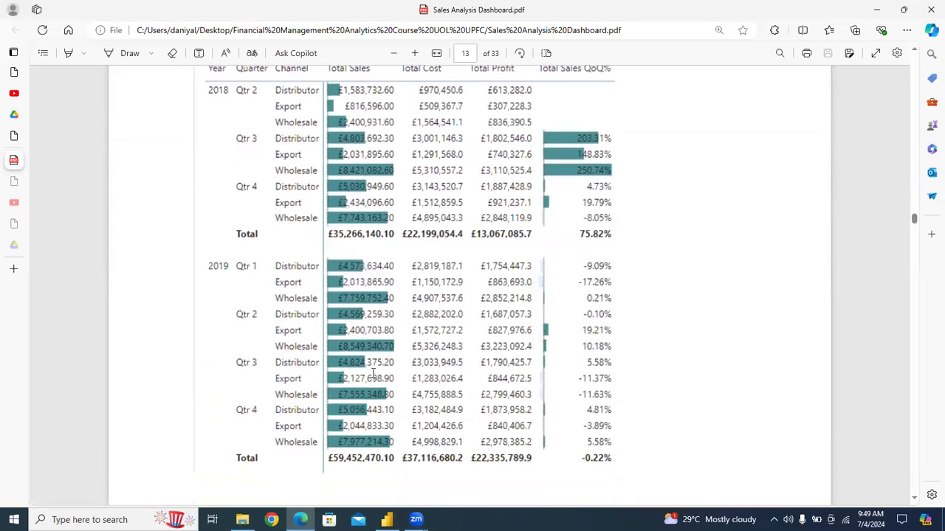
scroll(374, 375, "down", 1)
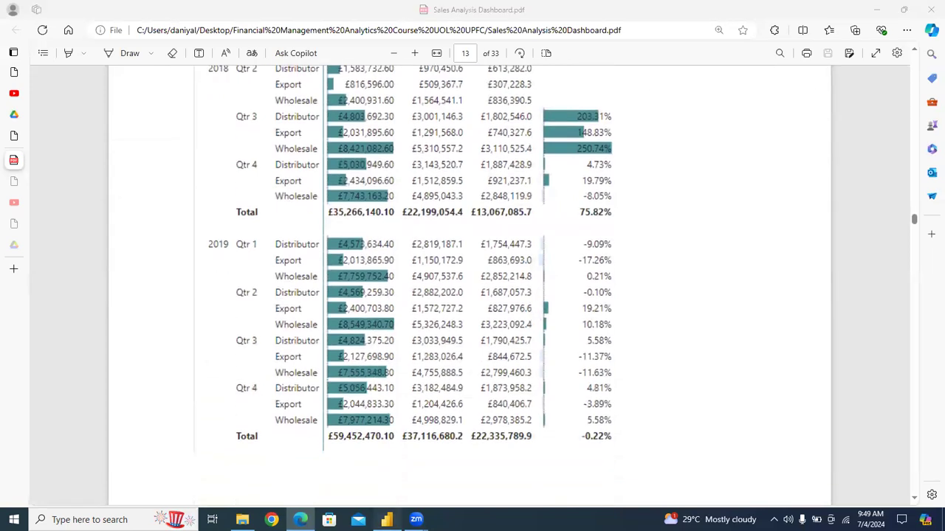
left_click(387, 519)
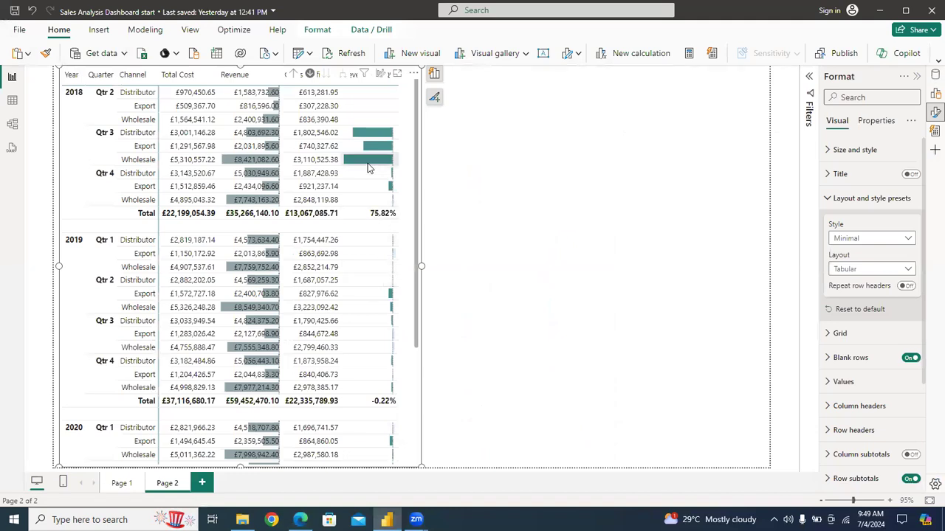
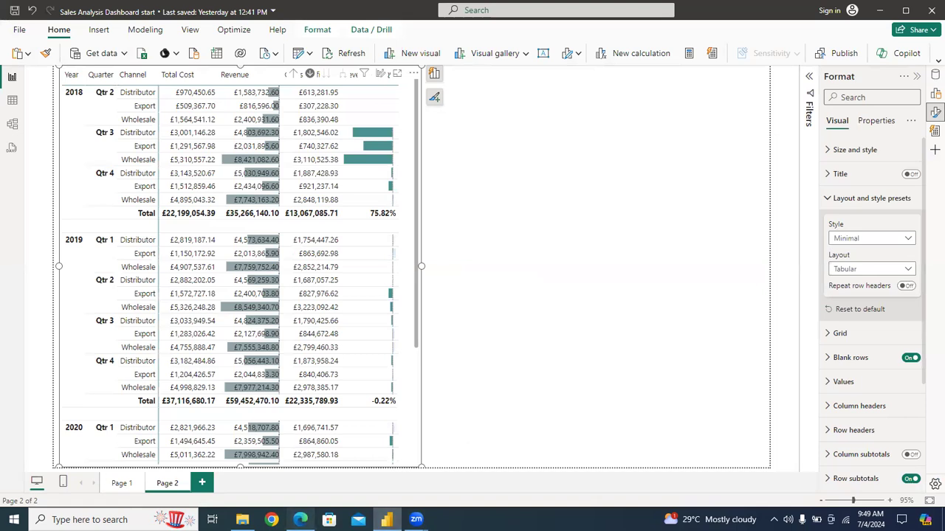
- Review the Step 6 and Step 7 instructions and sample output table in the Sales Analysis Dashboard PDF, and return to the Power BI report
left_click(300, 519)
scroll(473, 295, "down", 10)
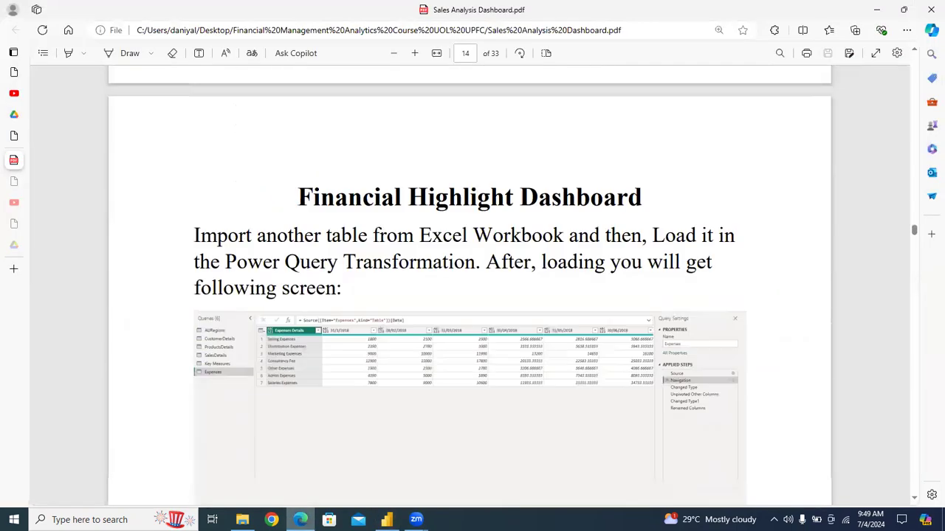
scroll(472, 295, "up", 8)
scroll(473, 295, "up", 3)
scroll(473, 295, "down", 5)
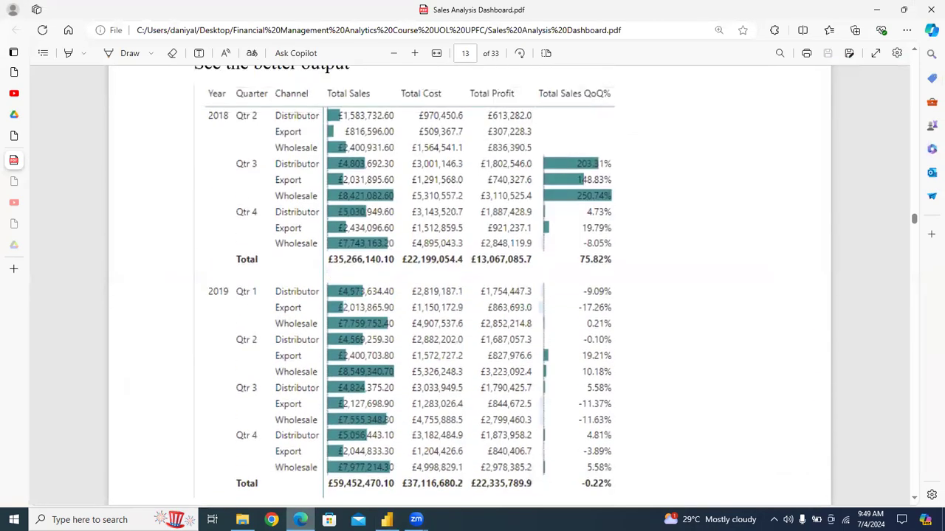
scroll(473, 295, "up", 10)
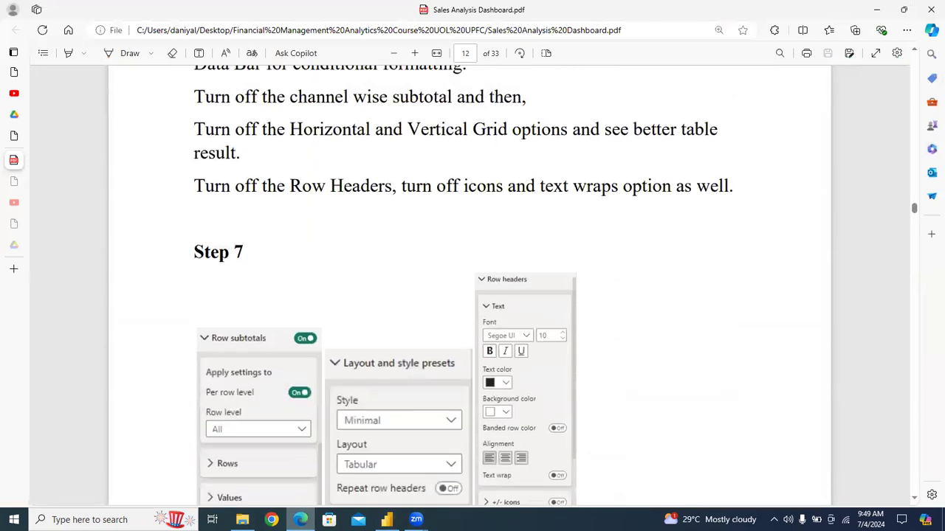
scroll(473, 295, "up", 4)
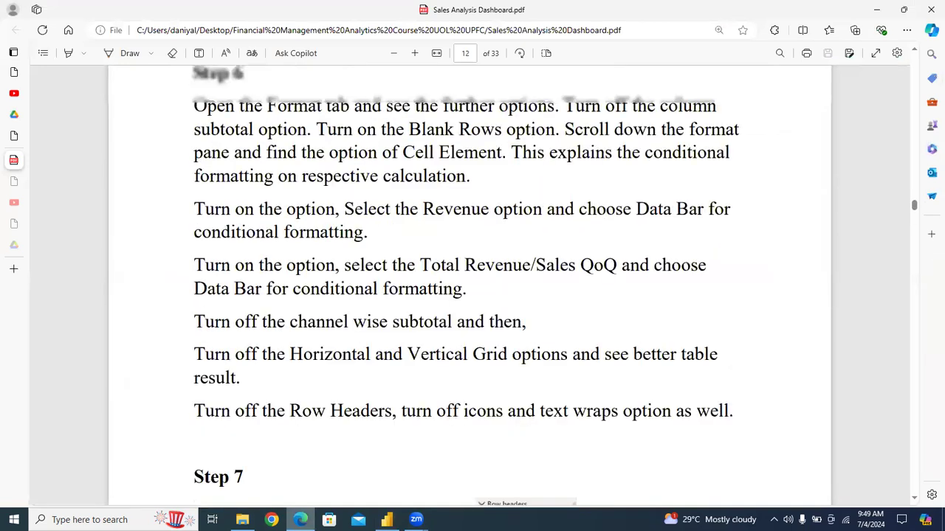
scroll(472, 295, "up", 2)
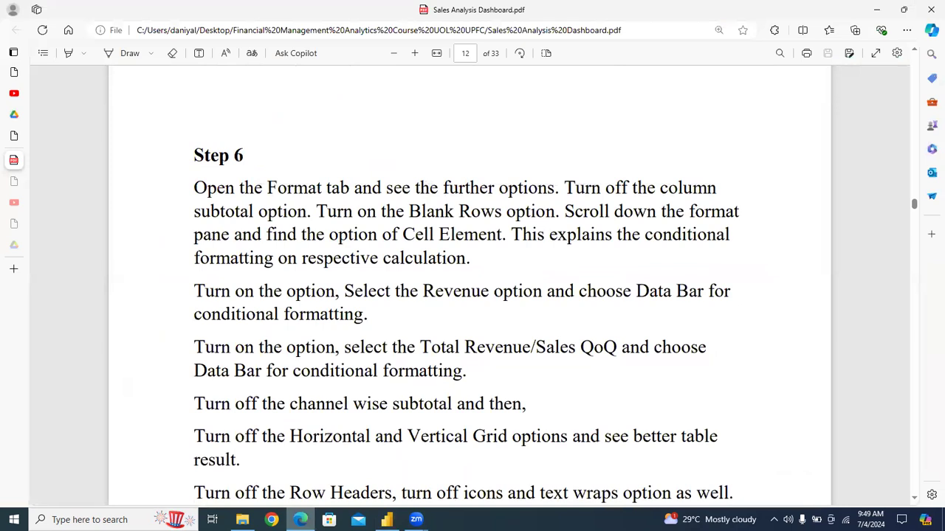
left_click(300, 519)
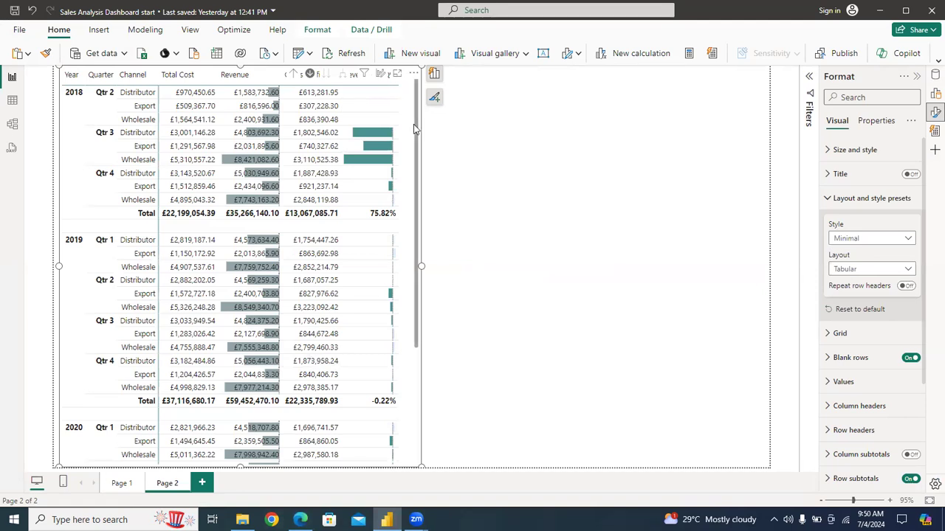
- Try Spotlight on the matrix, and view it in focus mode before returning to the report page
left_click(413, 74)
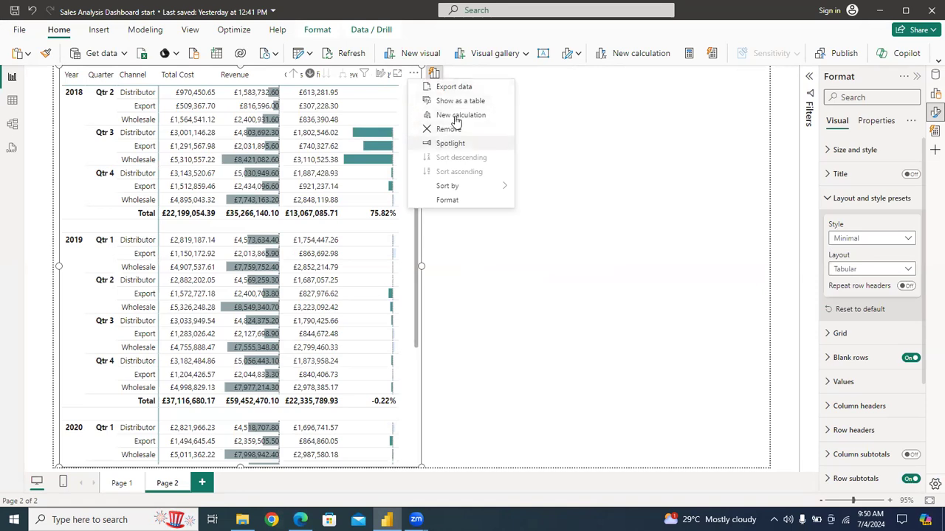
left_click(458, 144)
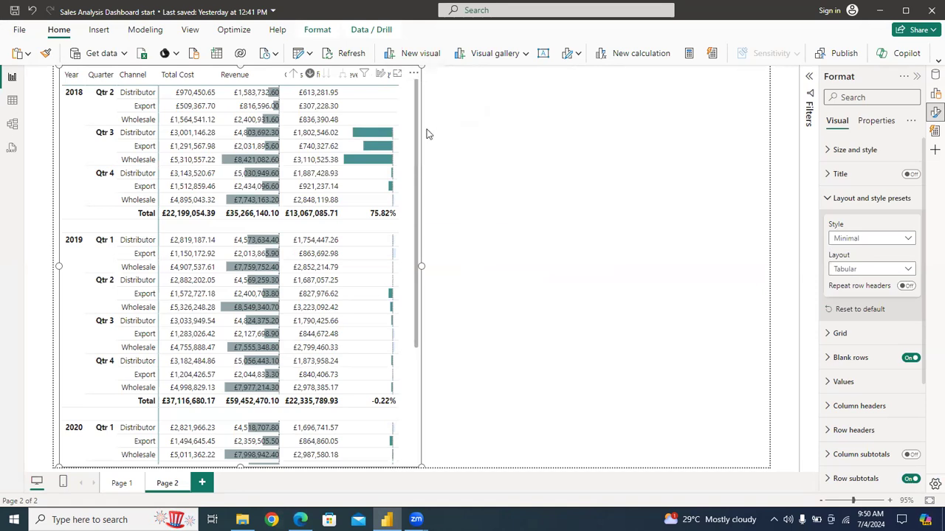
left_click(399, 75)
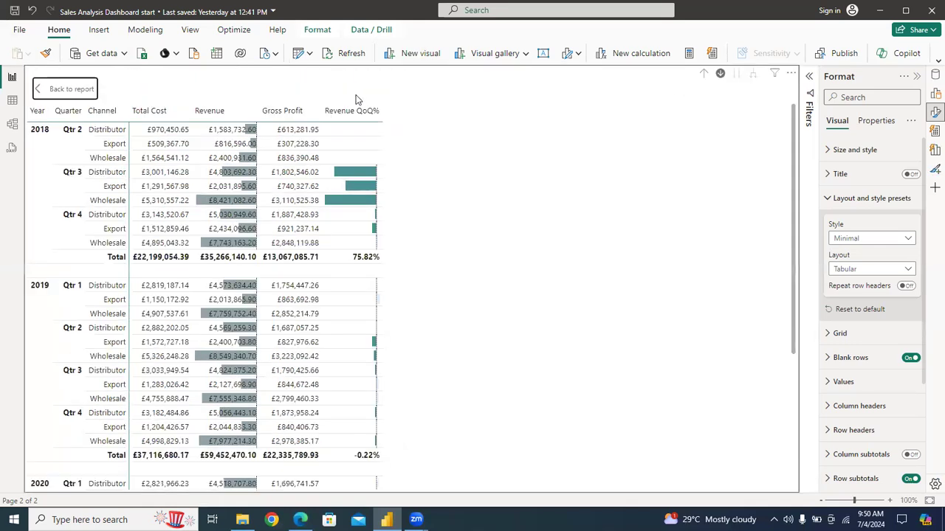
left_click(71, 87)
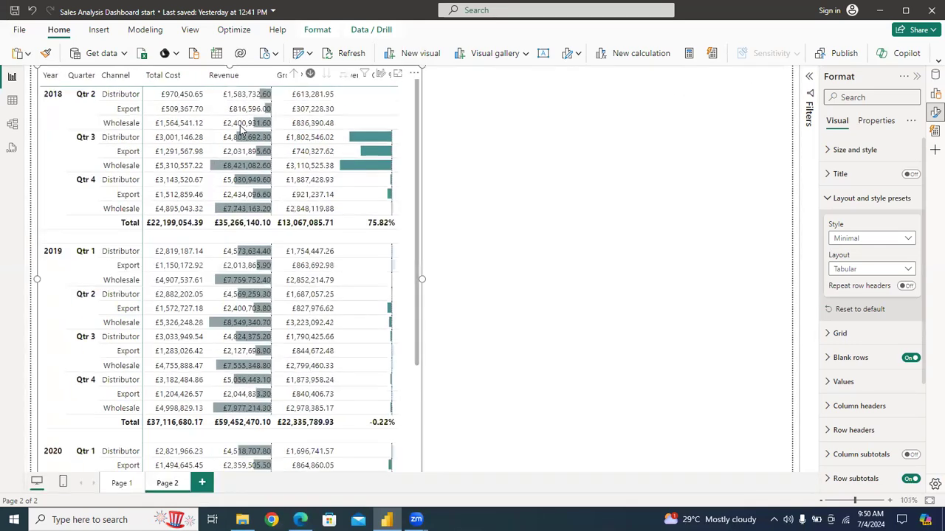
- Sort the matrix by Channel in ascending order
left_click(414, 75)
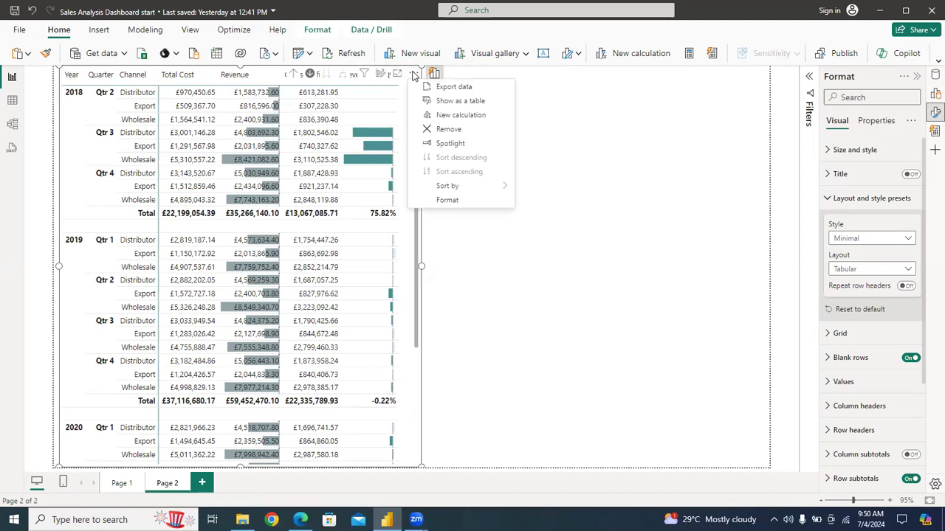
mouse_move(466, 186)
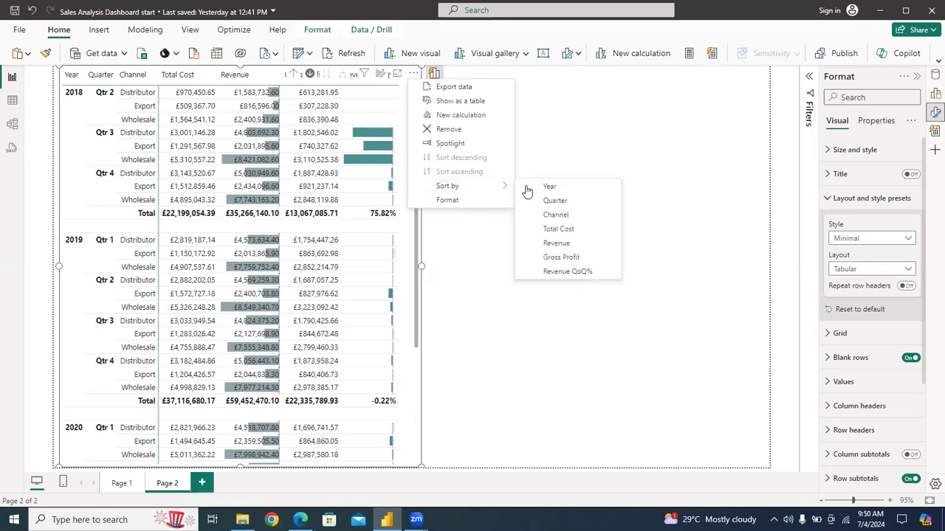
left_click(555, 219)
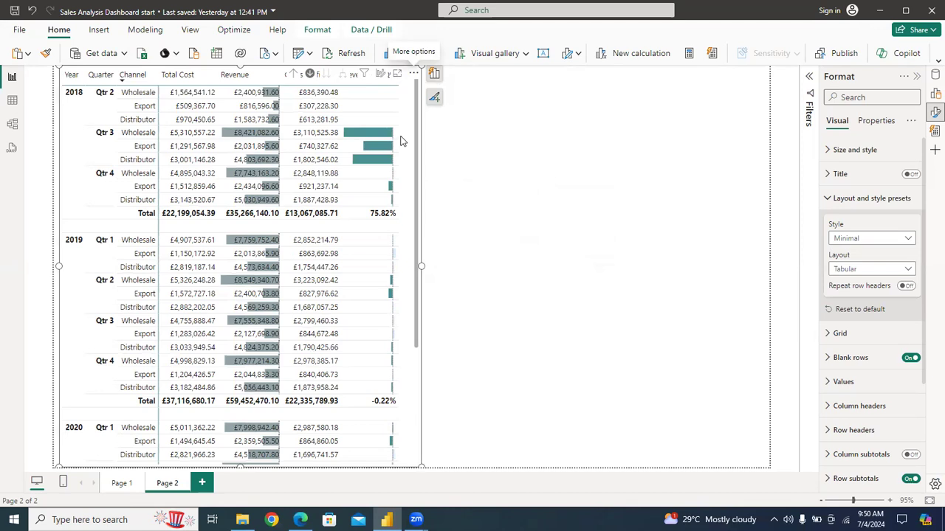
left_click(414, 76)
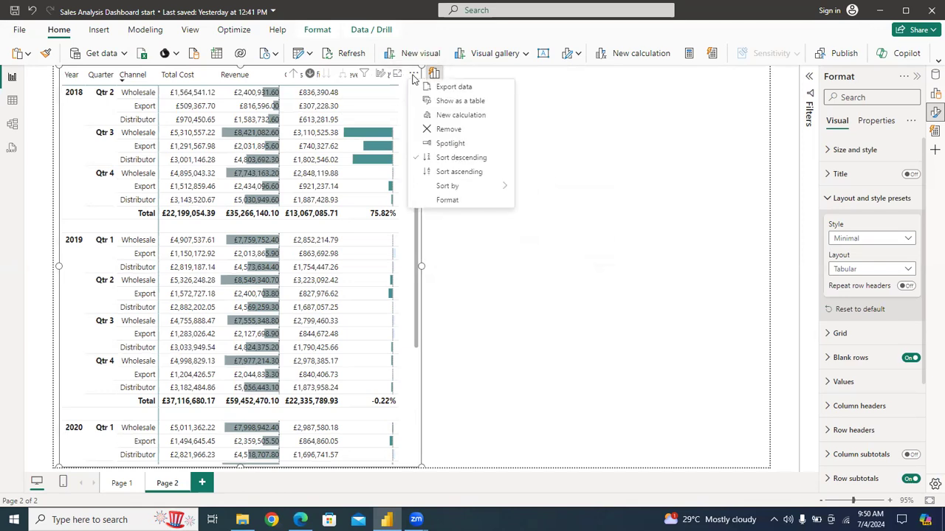
left_click(467, 172)
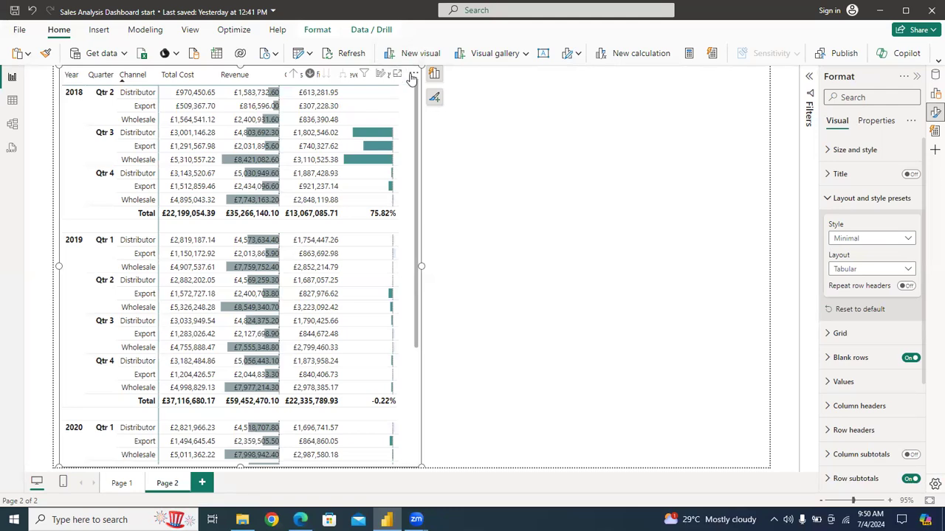
- Export the matrix data as a CSV file named data in the Power BI for Finance Professional batch-2 folder
left_click(413, 75)
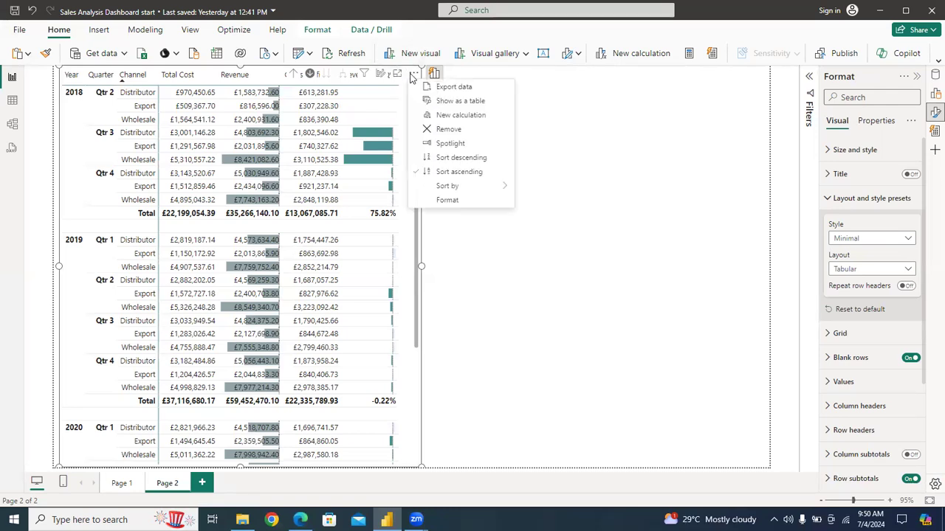
left_click(451, 88)
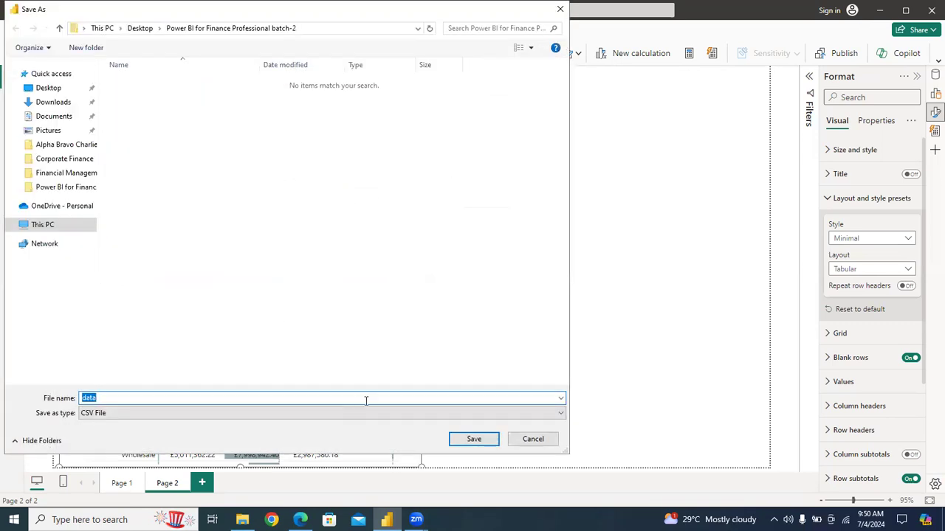
left_click(474, 440)
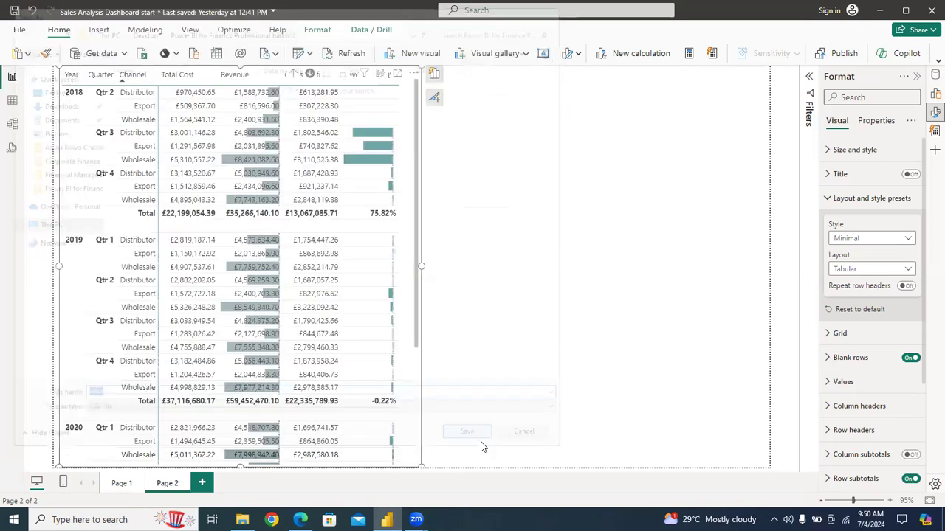
- Open the exported data file from the Power BI for Finance Professional batch-2 folder in Excel and dismiss the activation wizard
left_click(240, 520)
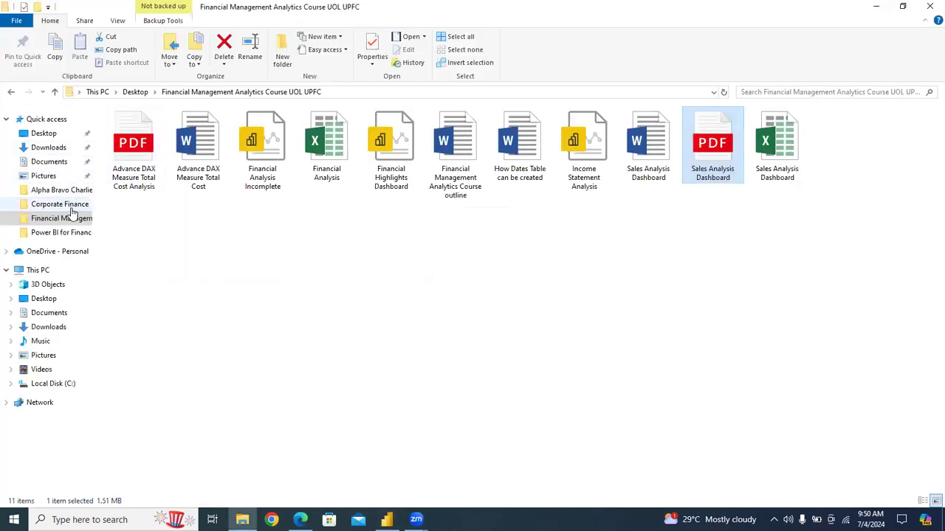
left_click(71, 222)
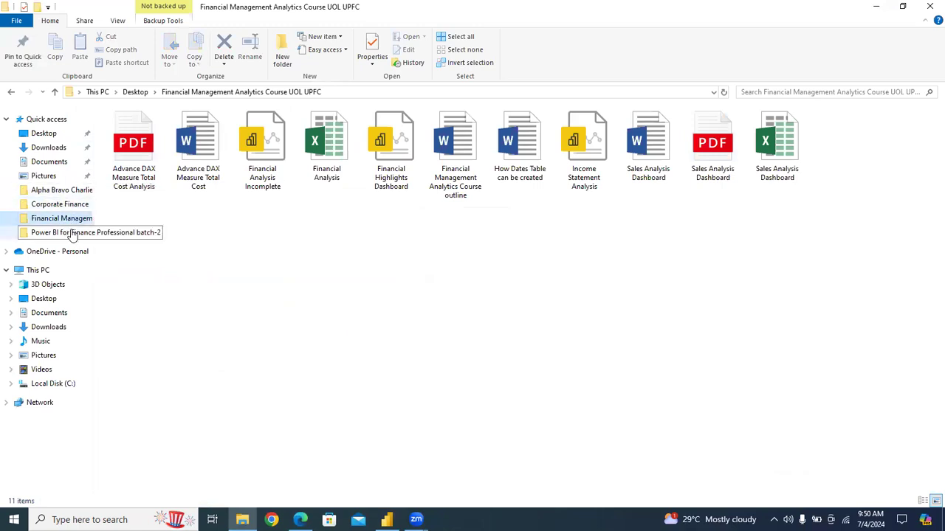
left_click(70, 232)
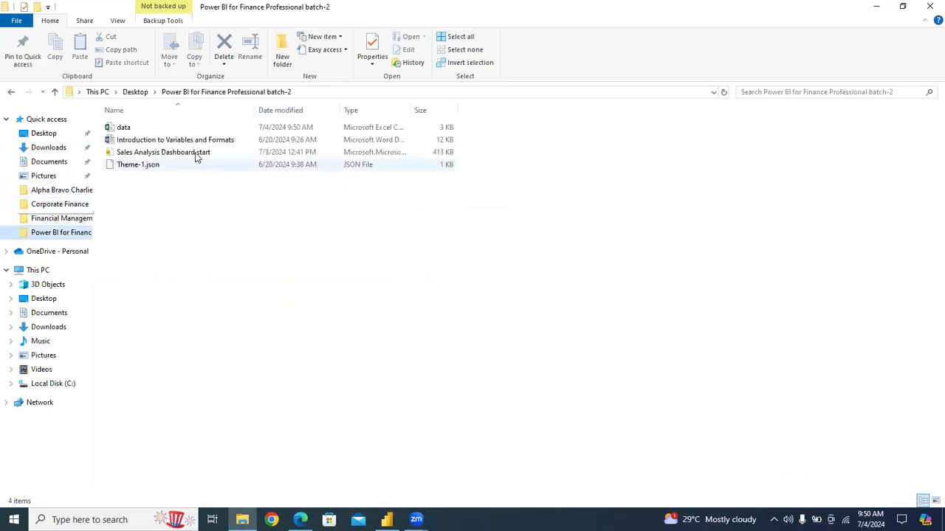
double_click(157, 131)
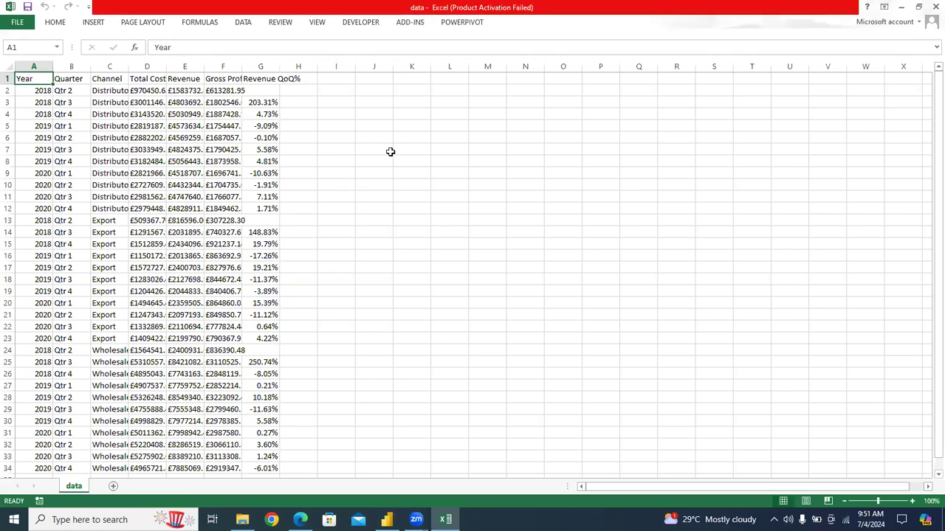
left_click(608, 133)
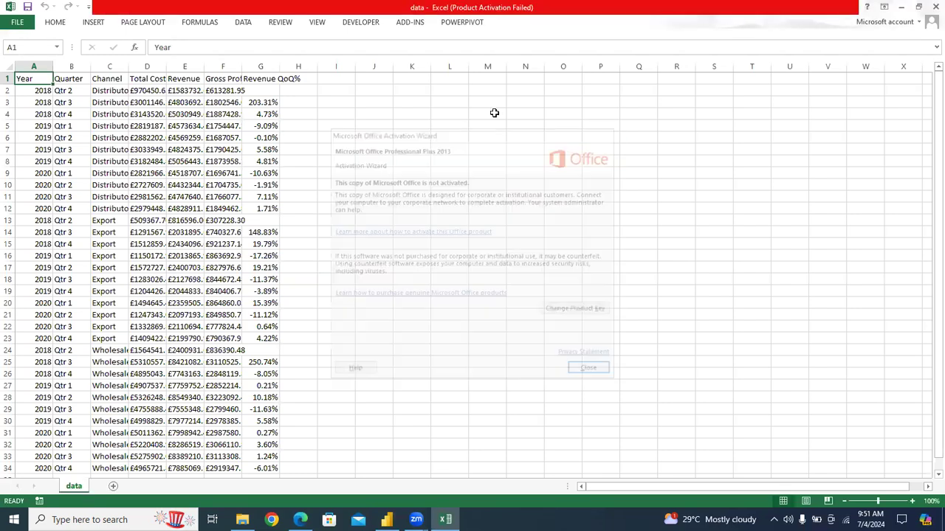
- Fit the widths of all the data sheet's columns, from Year to Revenue QoQ%, to their contents
double_click(242, 68)
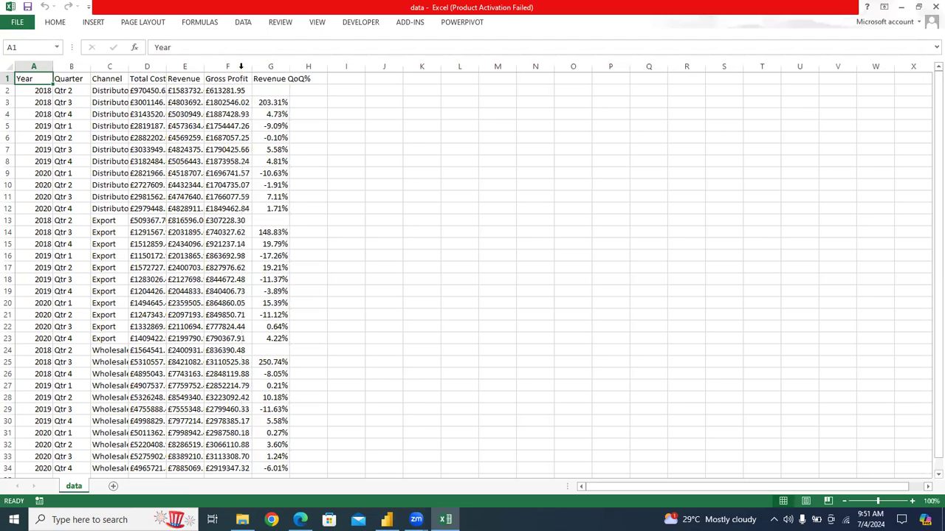
double_click(290, 66)
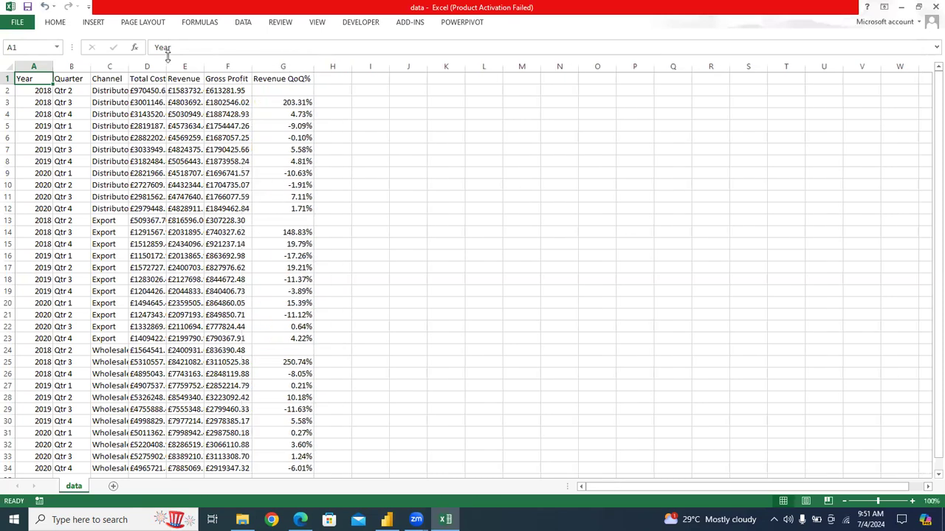
double_click(203, 64)
double_click(169, 66)
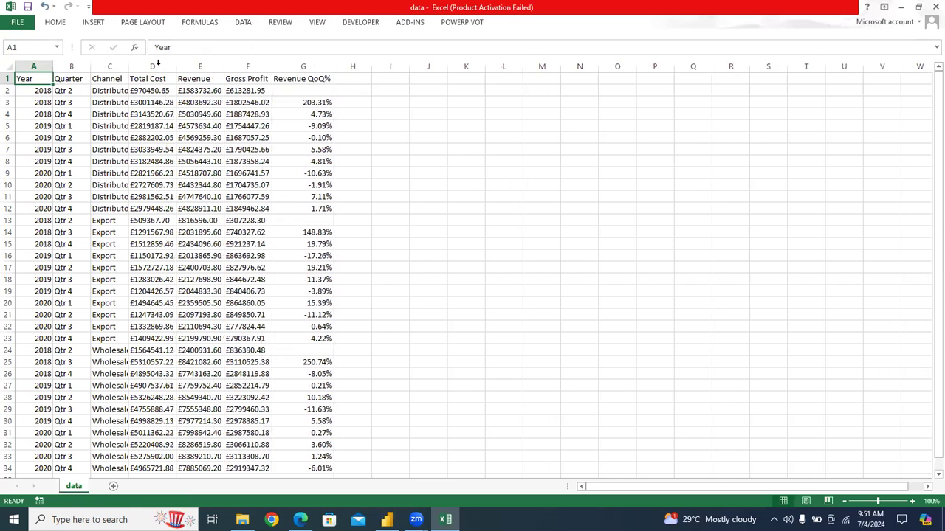
double_click(133, 66)
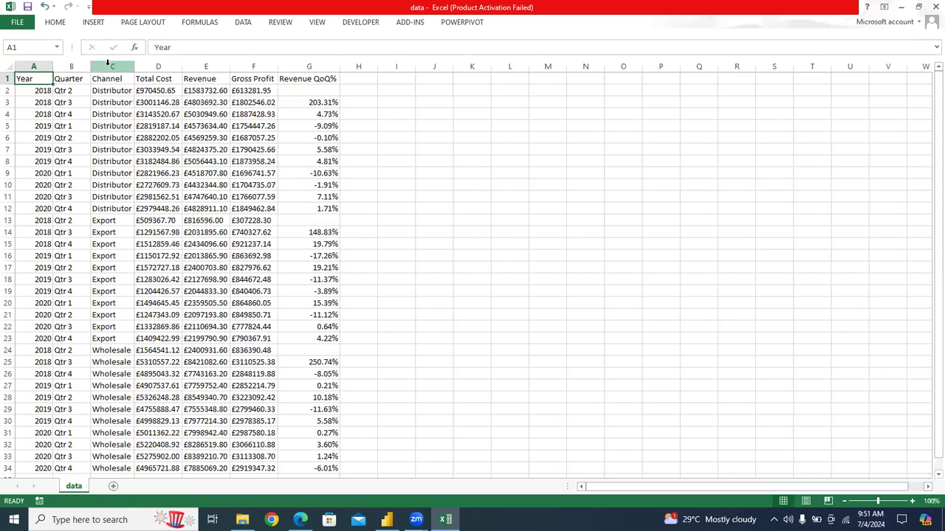
double_click(90, 66)
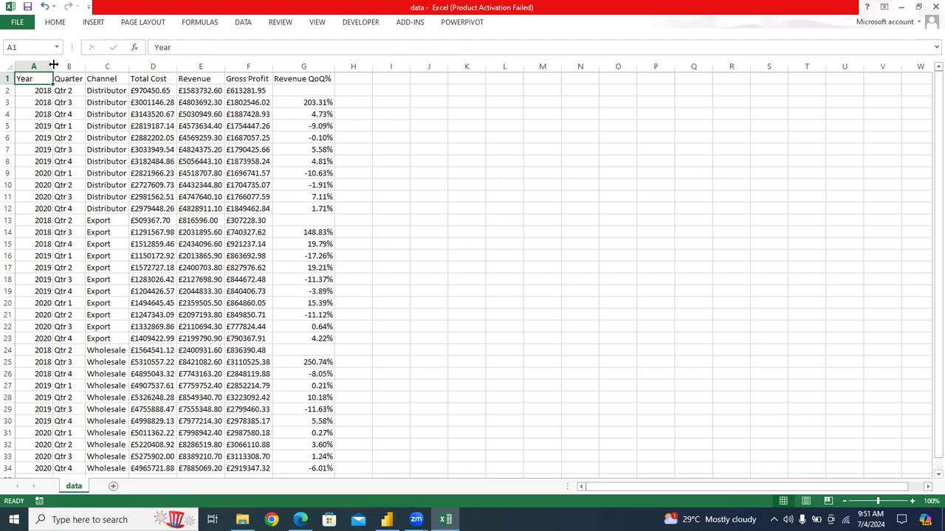
double_click(53, 66)
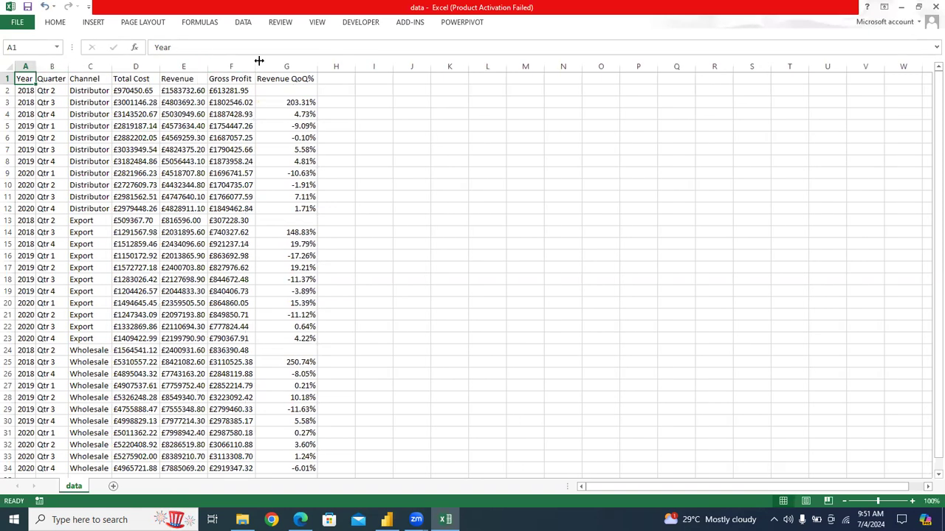
- Close data.csv without saving the changes and return to the Power BI report
left_click(242, 22)
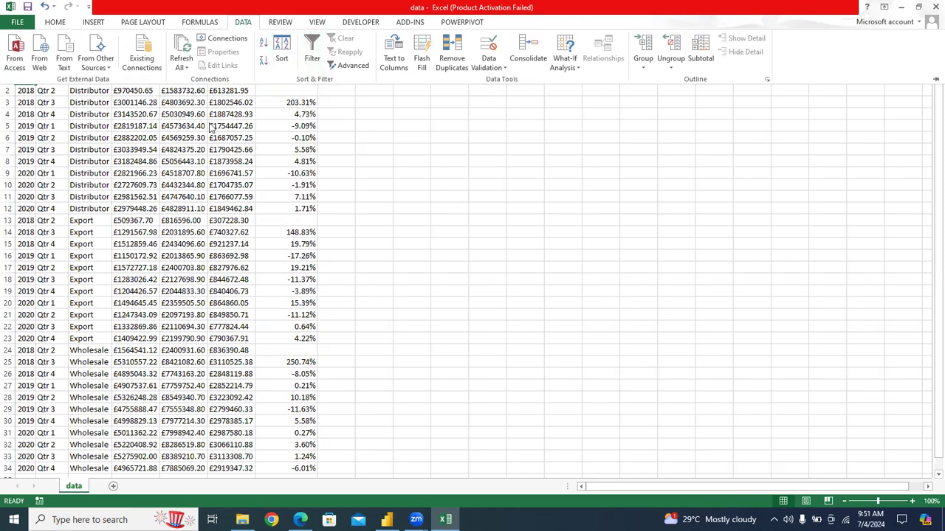
left_click(936, 6)
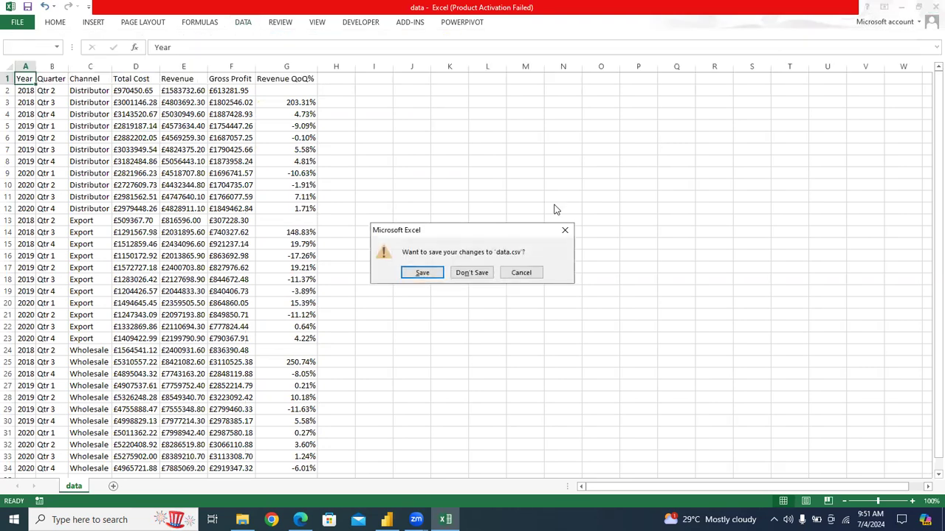
left_click(482, 272)
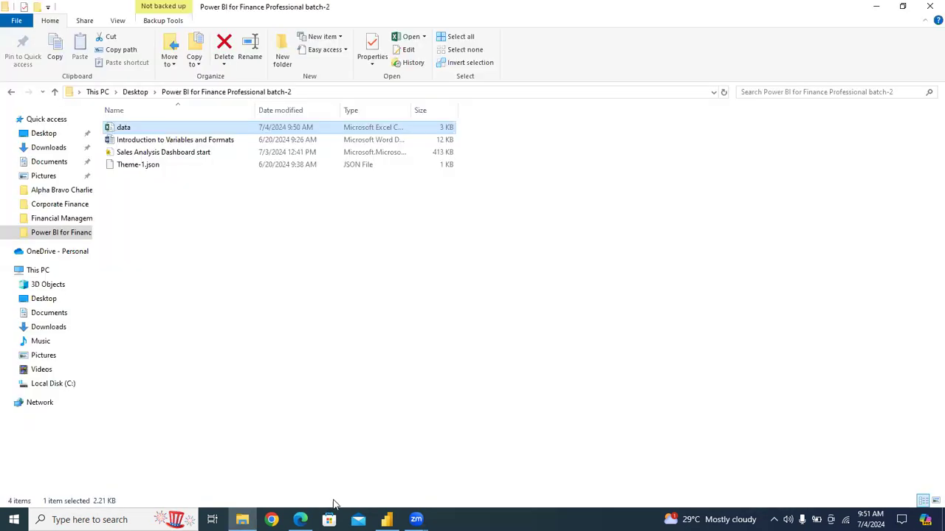
left_click(387, 520)
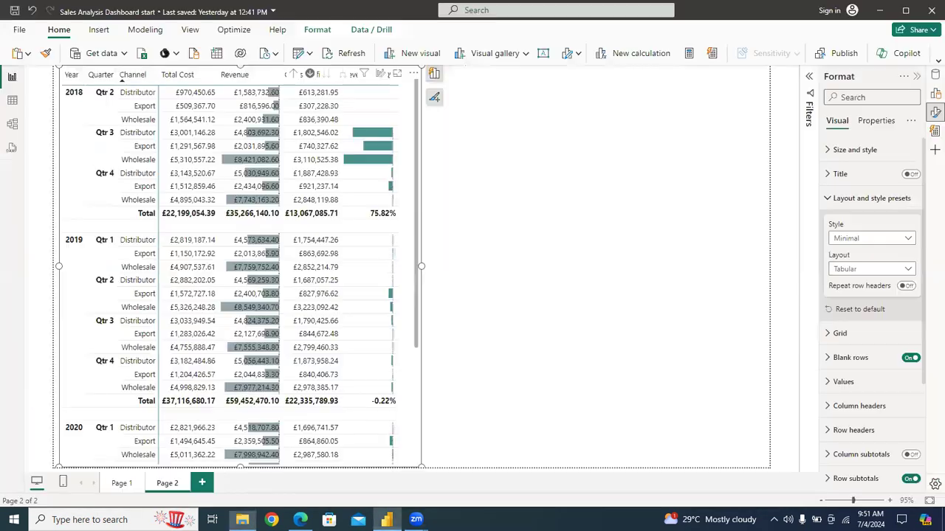
- Review the Channel-sorted matrix down to the grand total and return to its first rows
left_click(429, 234)
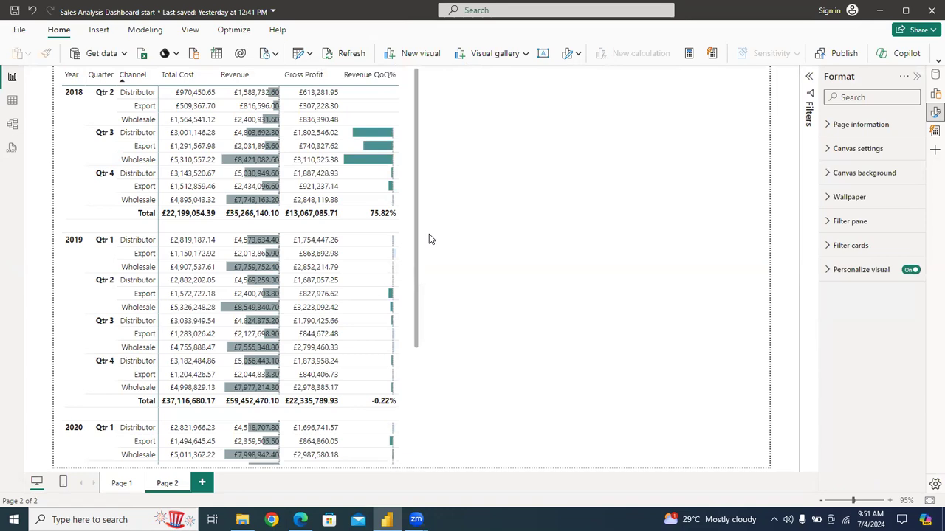
left_click(417, 360)
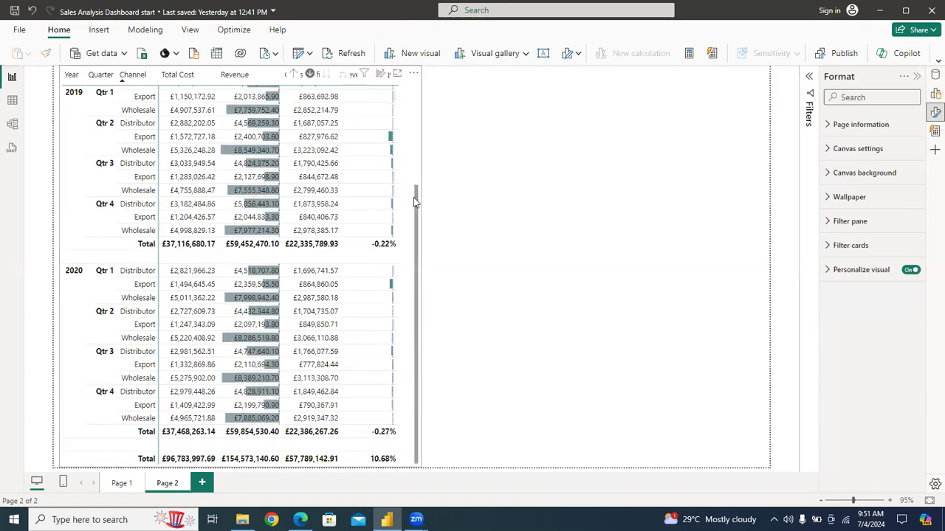
left_click(416, 202)
scroll(416, 188, "up", 3)
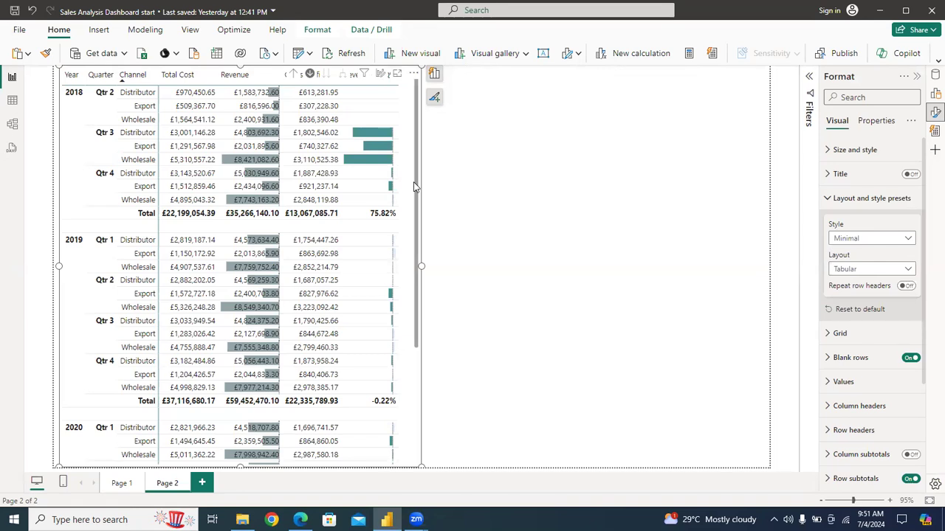